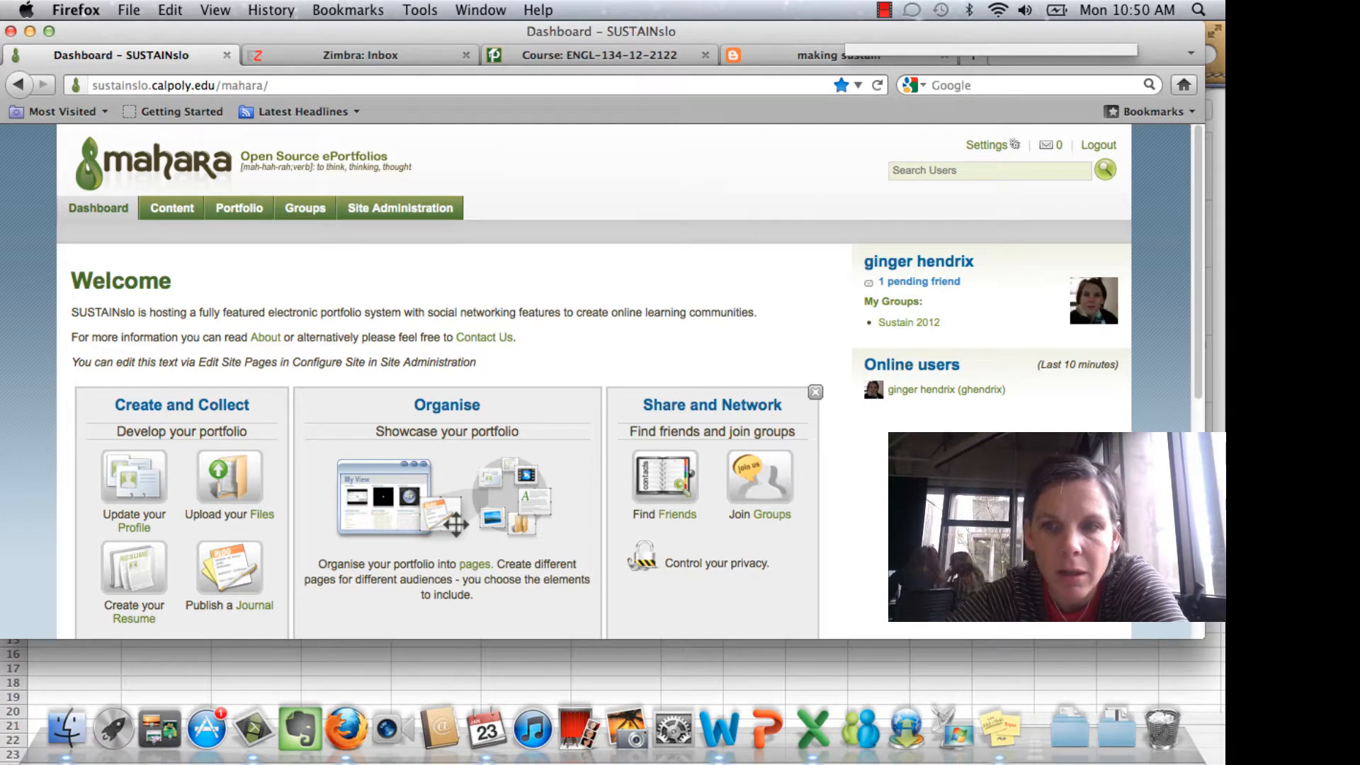
# Step: Make the browser window taller, look over the profile form reached from the dashboard, and return to the dashboard
pyautogui.moveTo(1201, 638); pyautogui.dragTo(1197, 682)
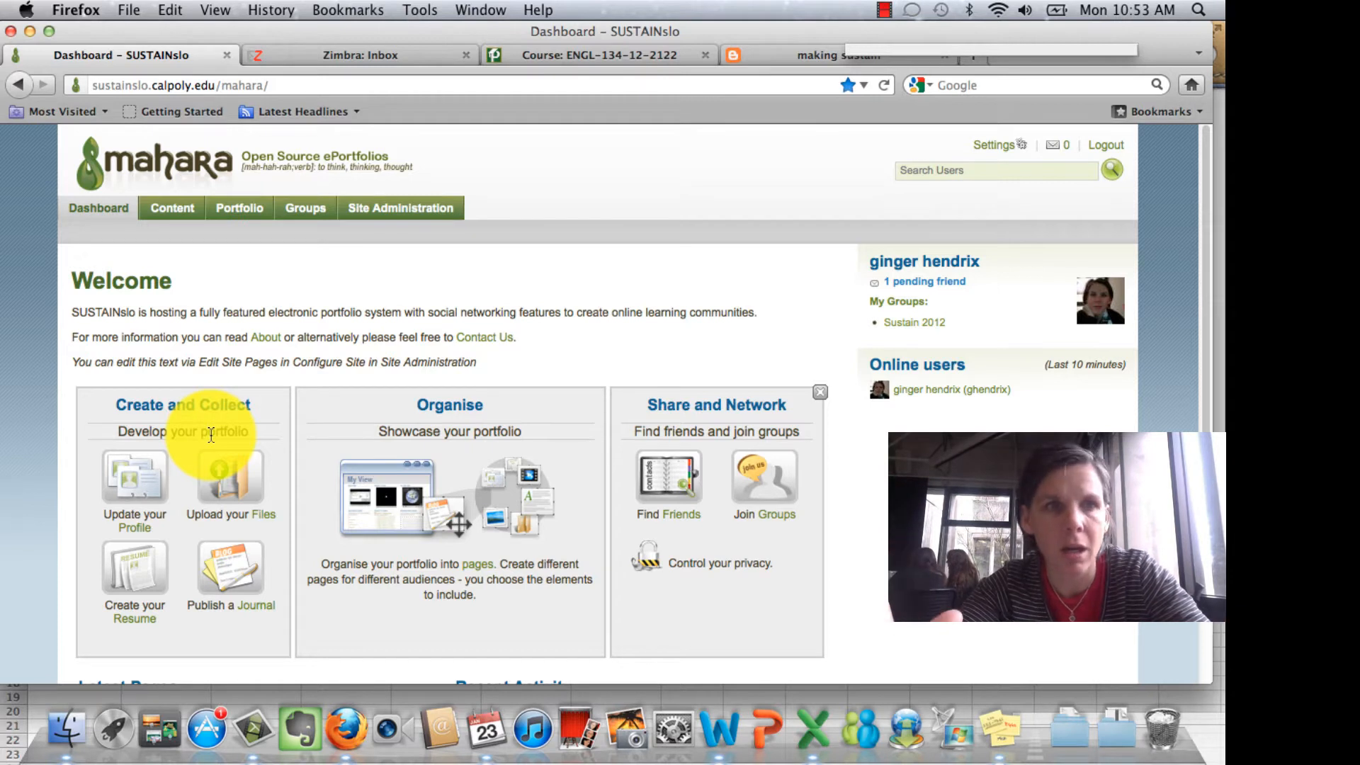
pyautogui.click(93, 212)
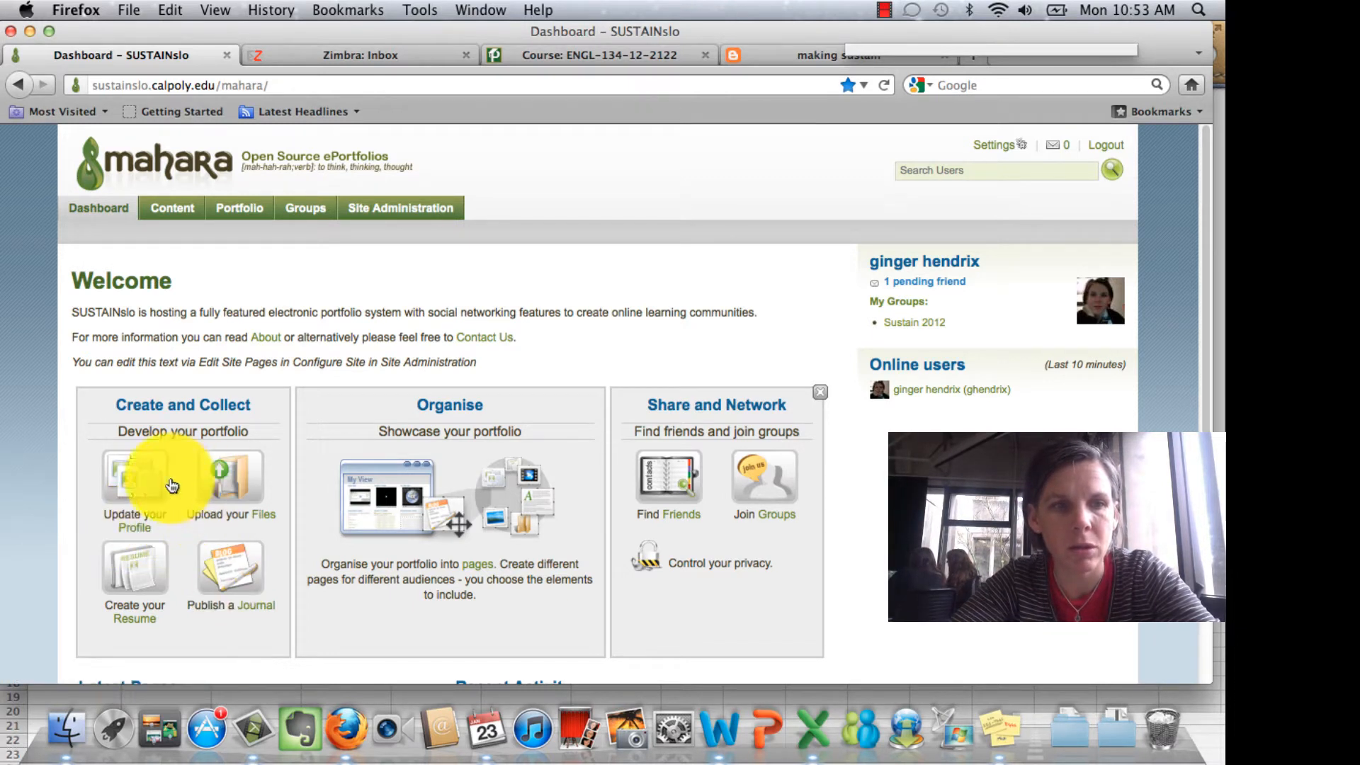
pyautogui.click(145, 487)
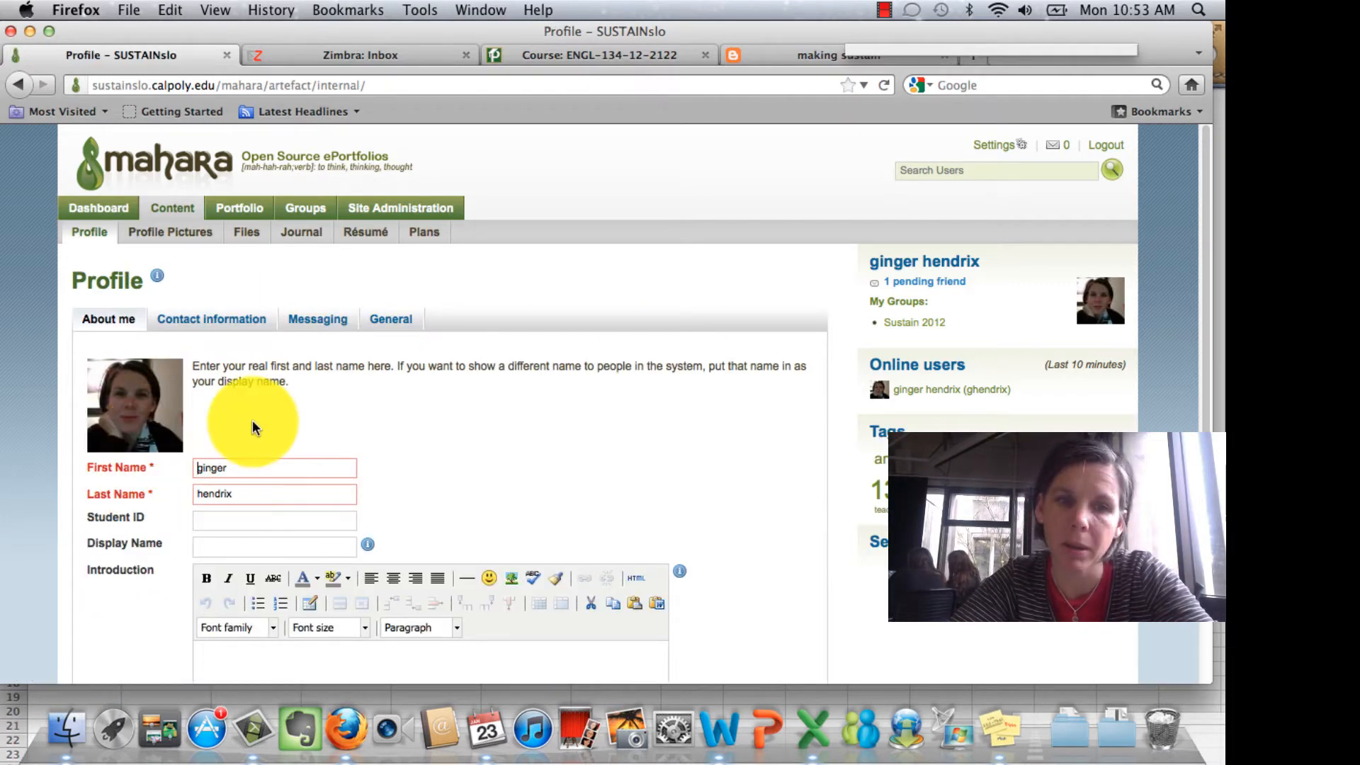
pyautogui.scroll(-1, 252, 419)
pyautogui.scroll(-1, 252, 419)
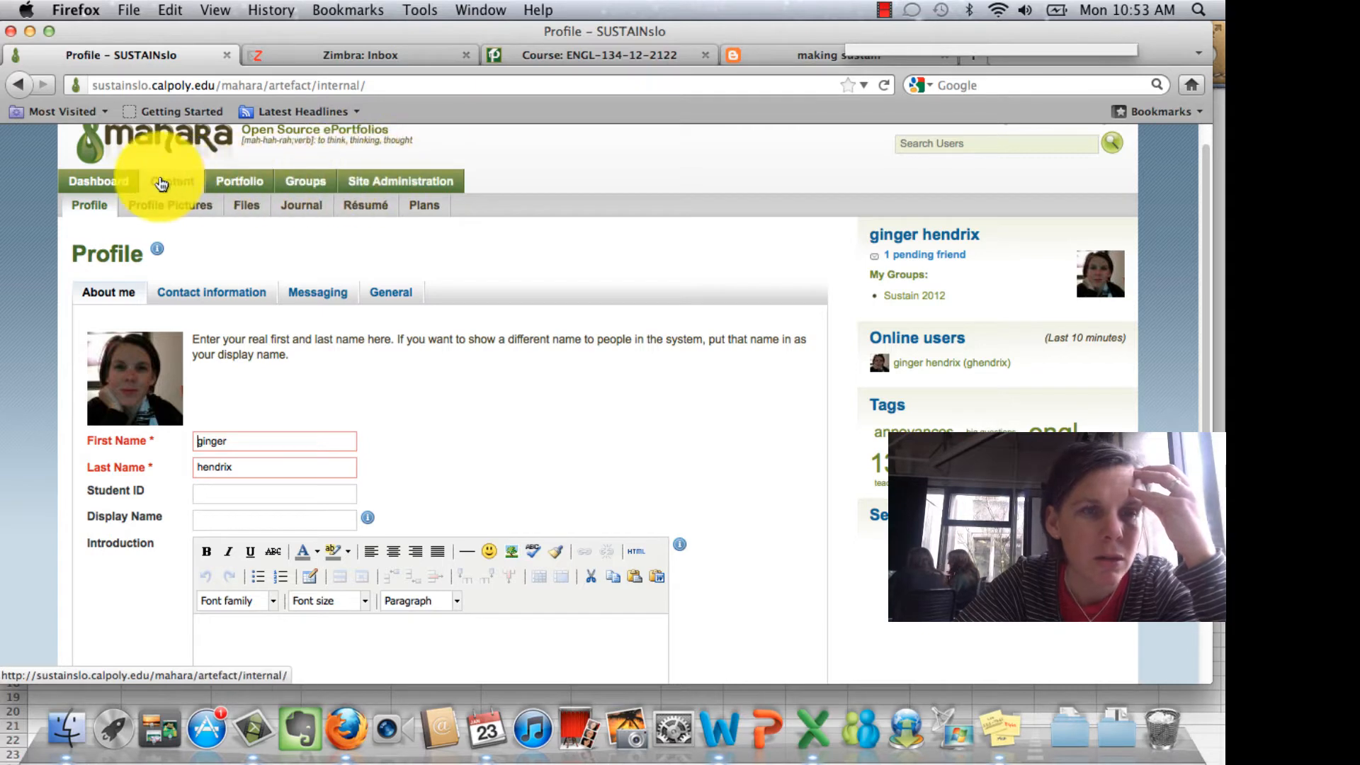
pyautogui.click(105, 185)
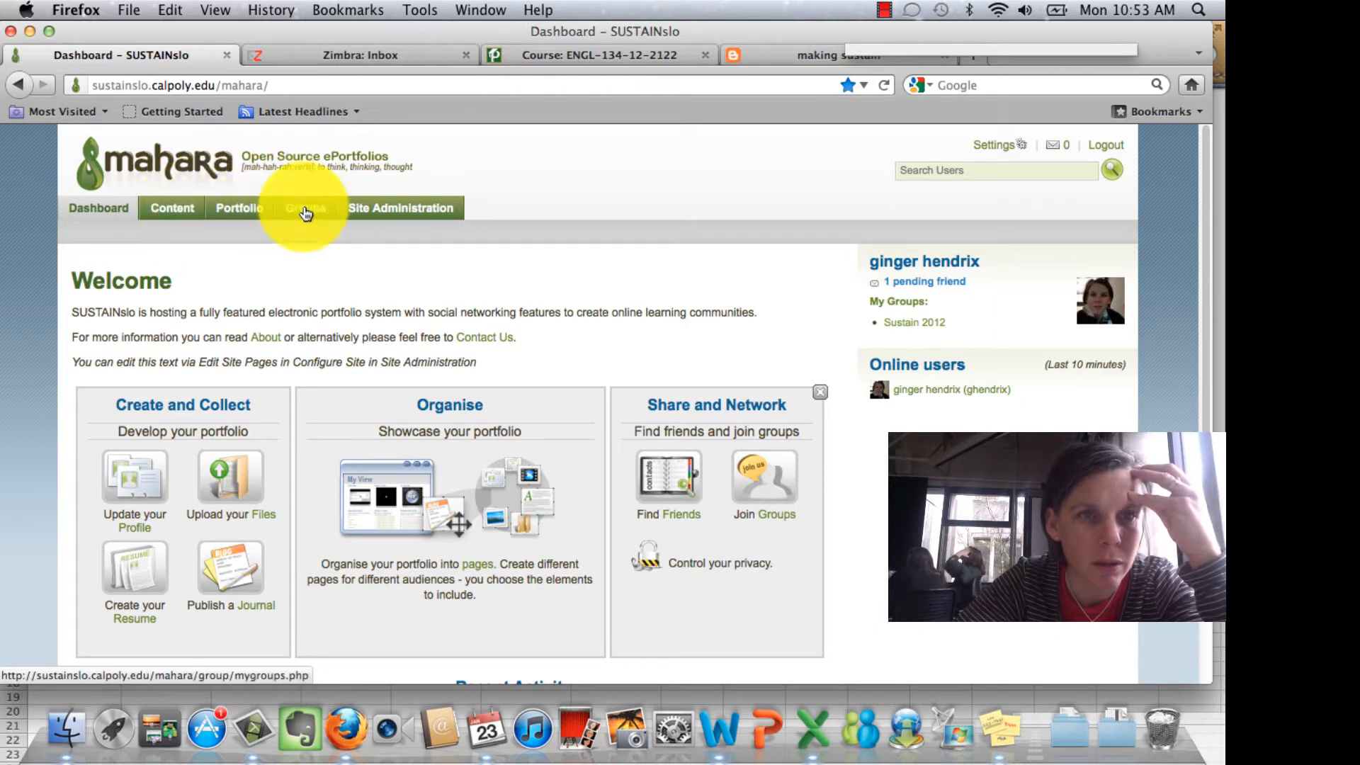
# Step: Look through the Profile, Profile Pictures and Files content pages, including the file chooser for uploads, without choosing a file
pyautogui.click(175, 212)
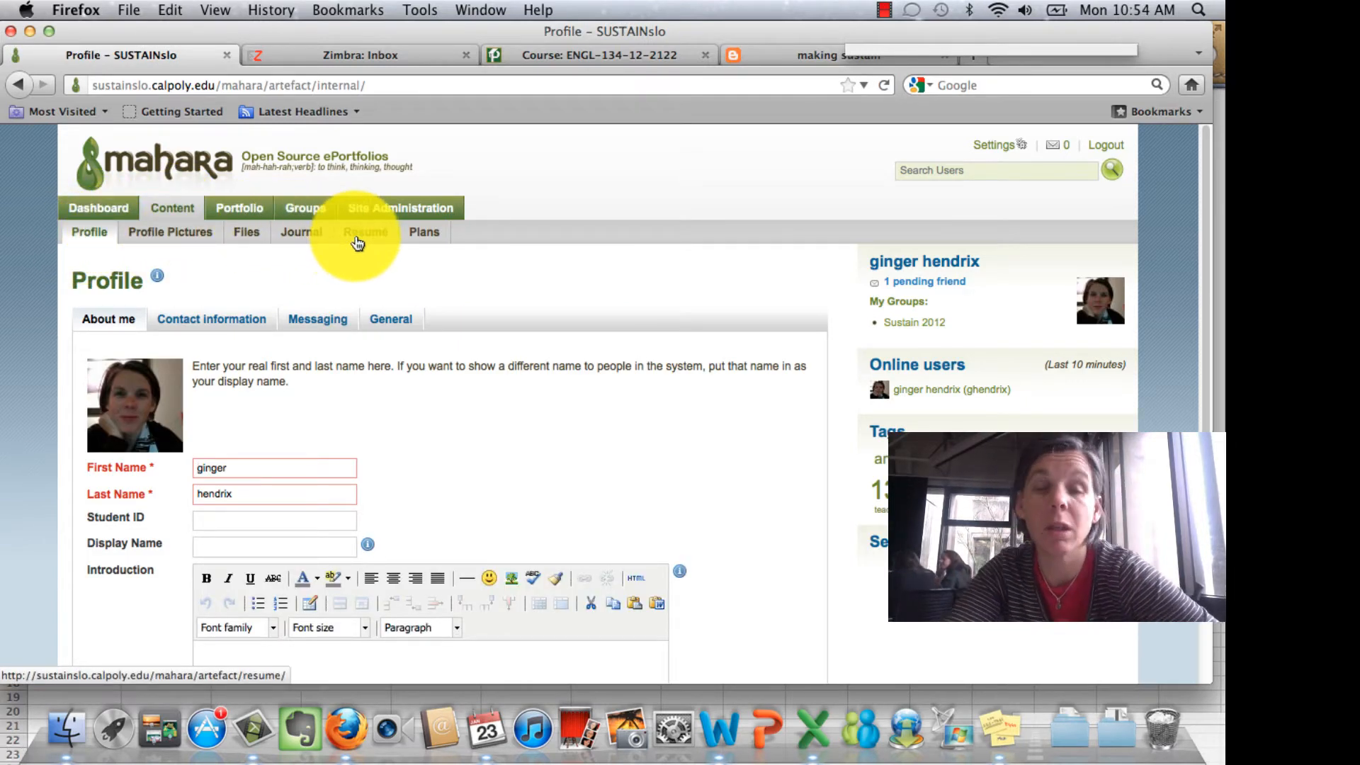
pyautogui.click(181, 233)
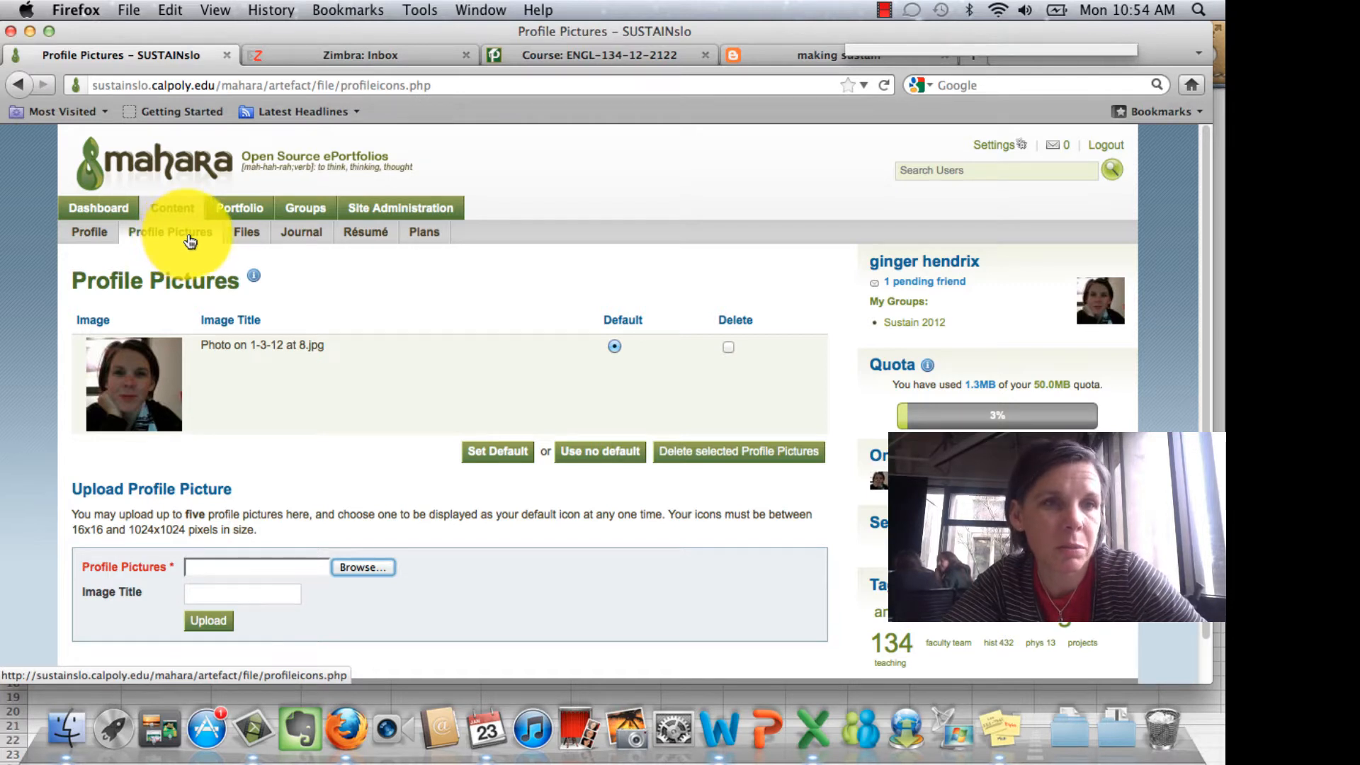
pyautogui.click(244, 234)
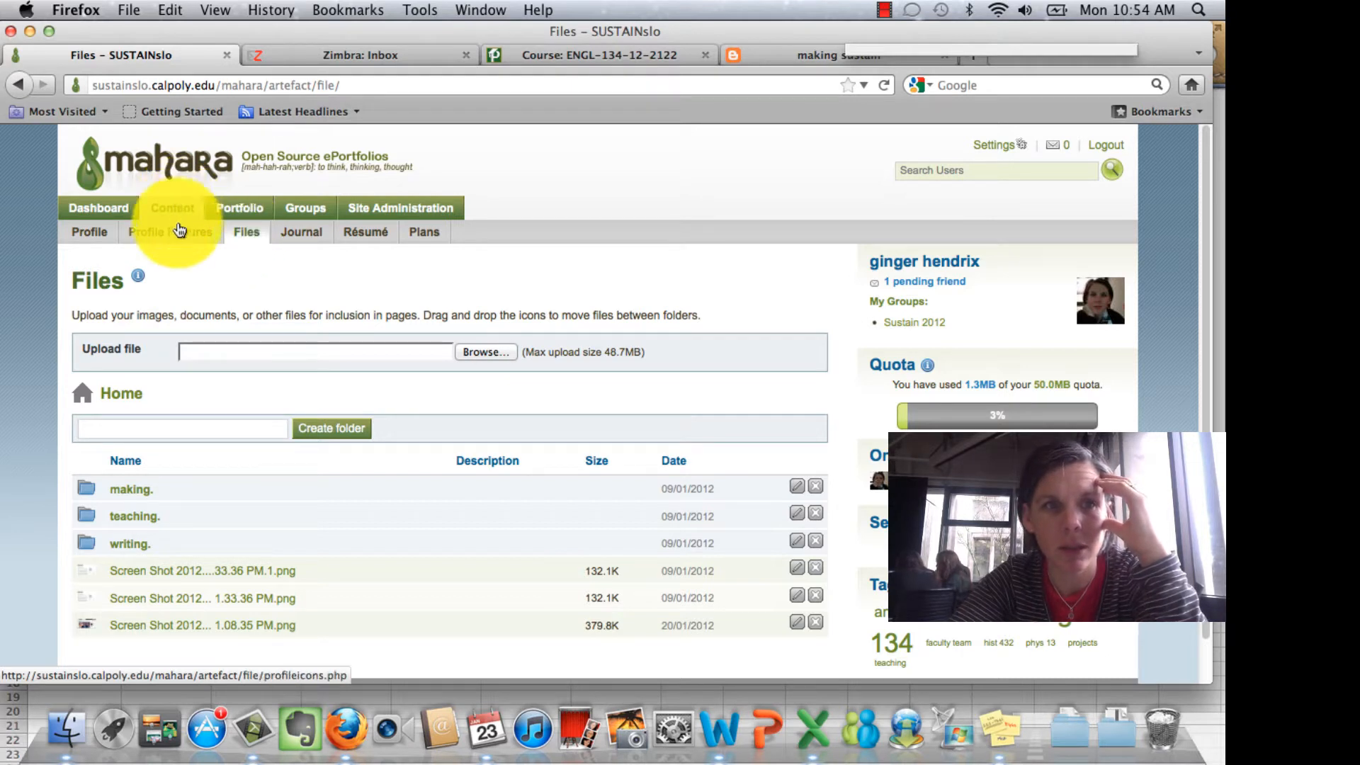
pyautogui.click(113, 239)
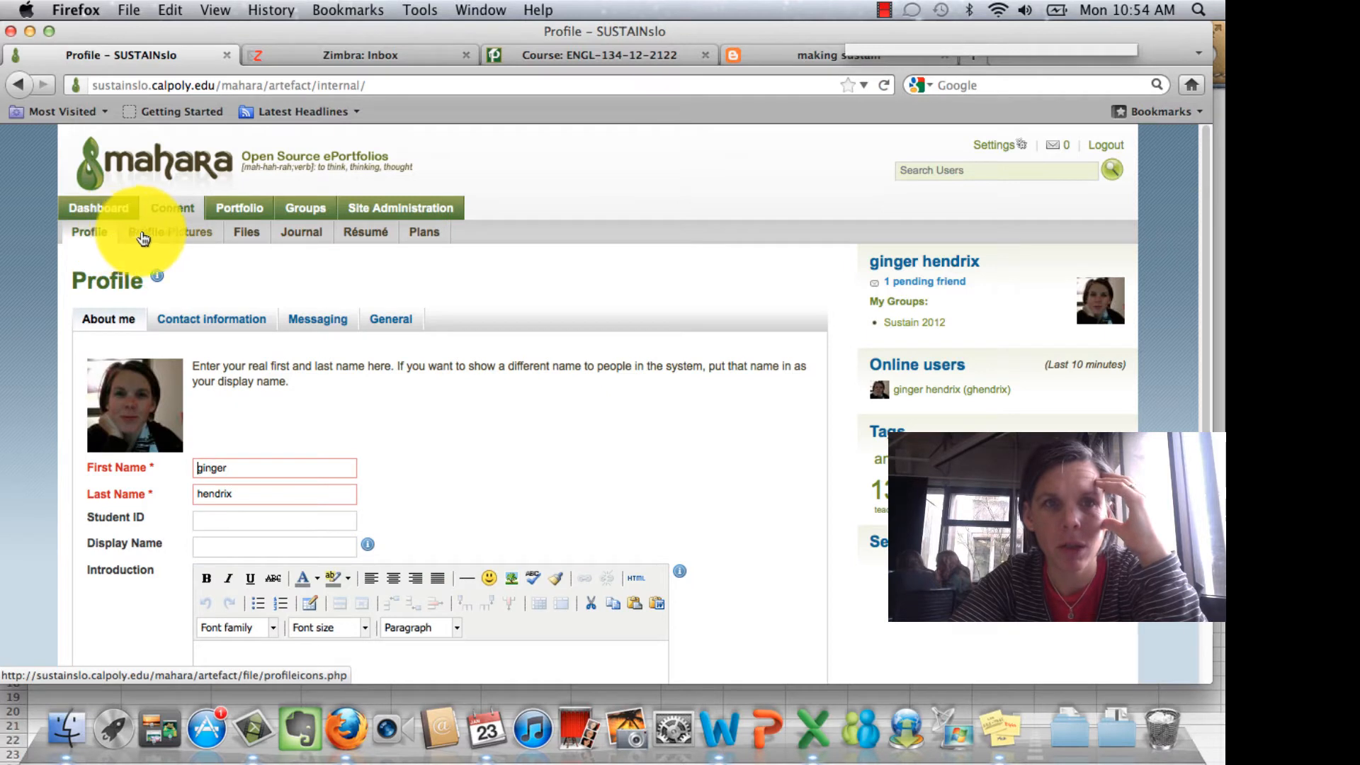
pyautogui.click(251, 234)
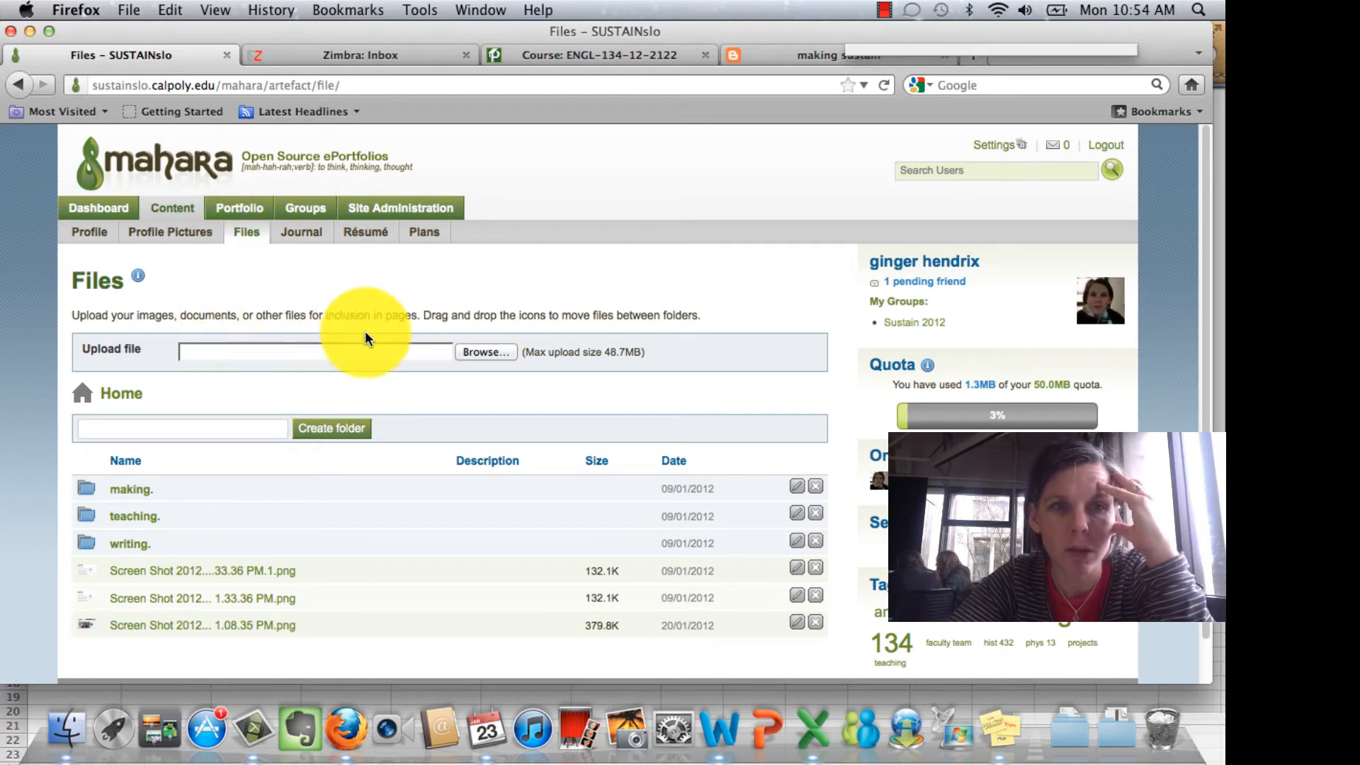
pyautogui.click(473, 351)
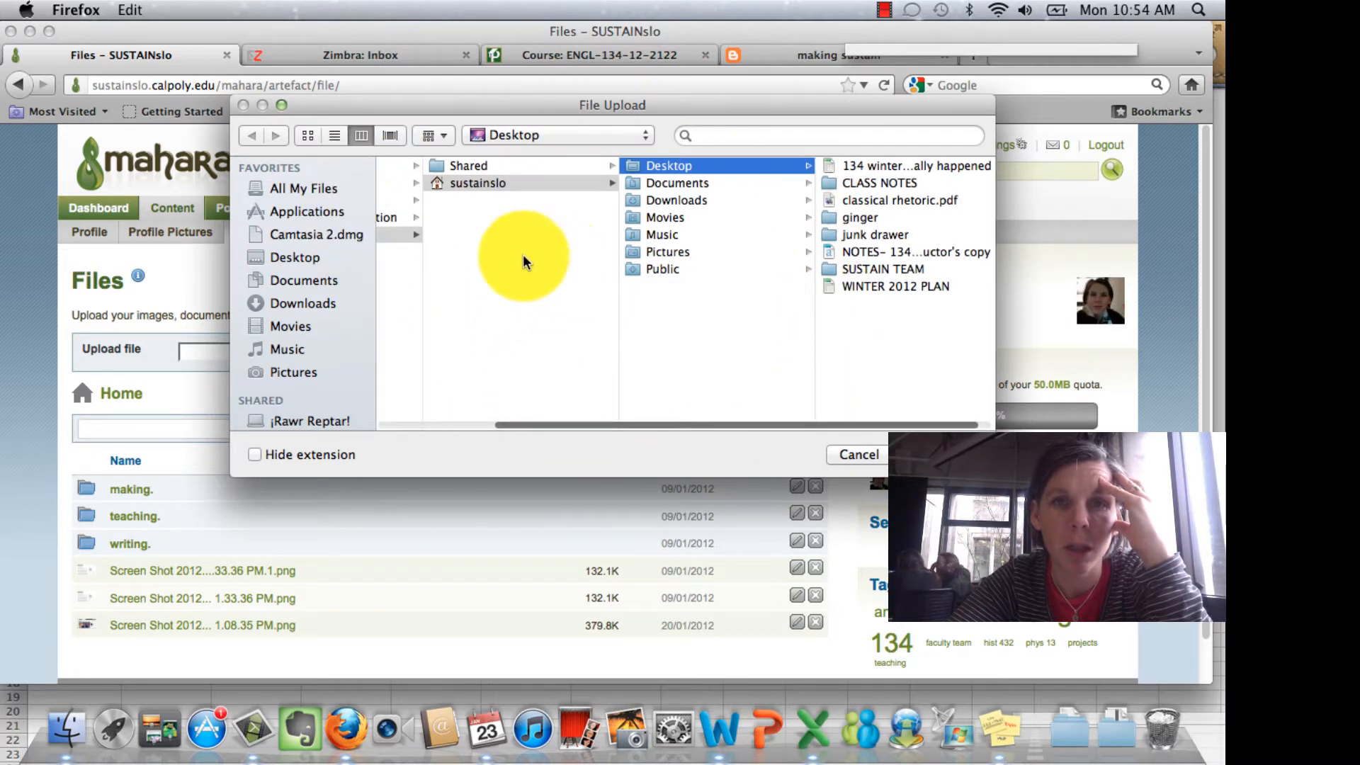
pyautogui.click(851, 456)
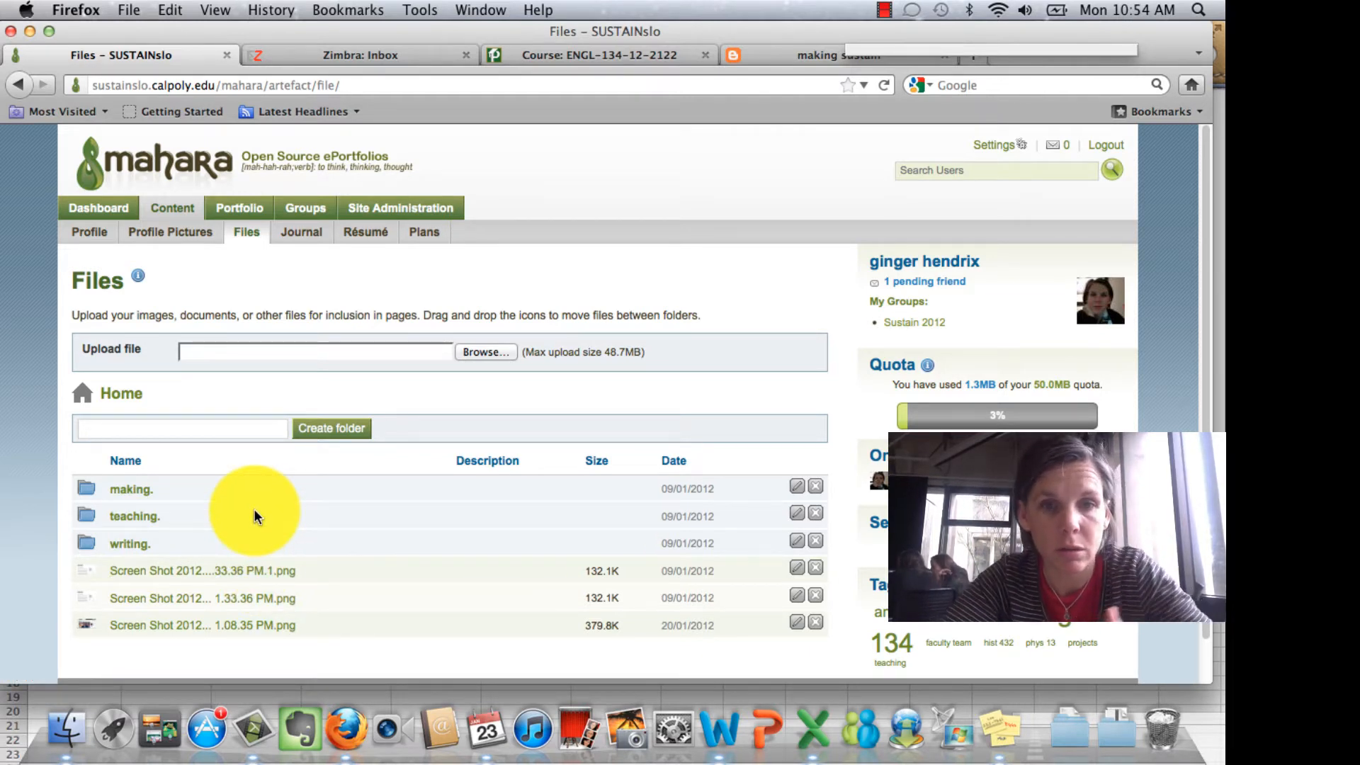
# Step: Move the screenshot file ending in "33.36 PM.1.png" into the "writing." folder
pyautogui.scroll(-2, 253, 508)
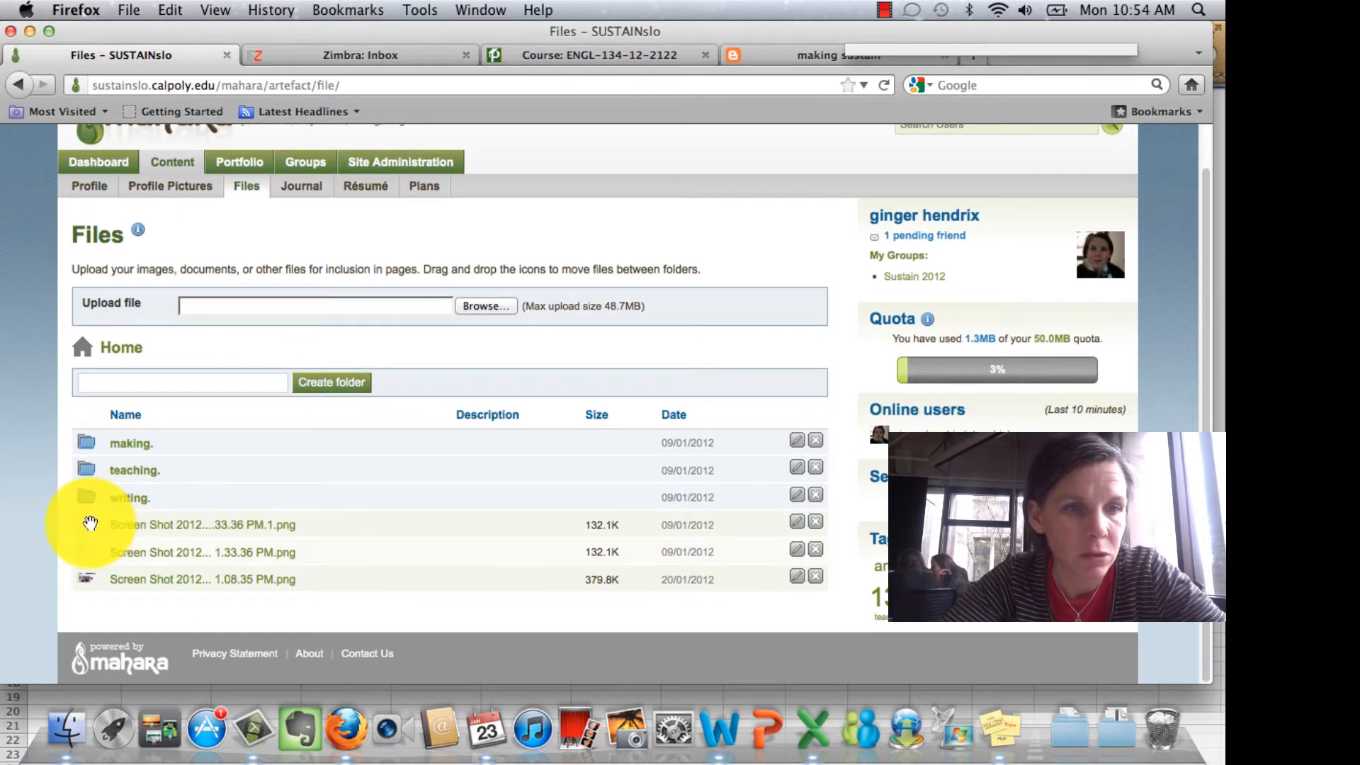
pyautogui.moveTo(87, 522); pyautogui.dragTo(97, 497)
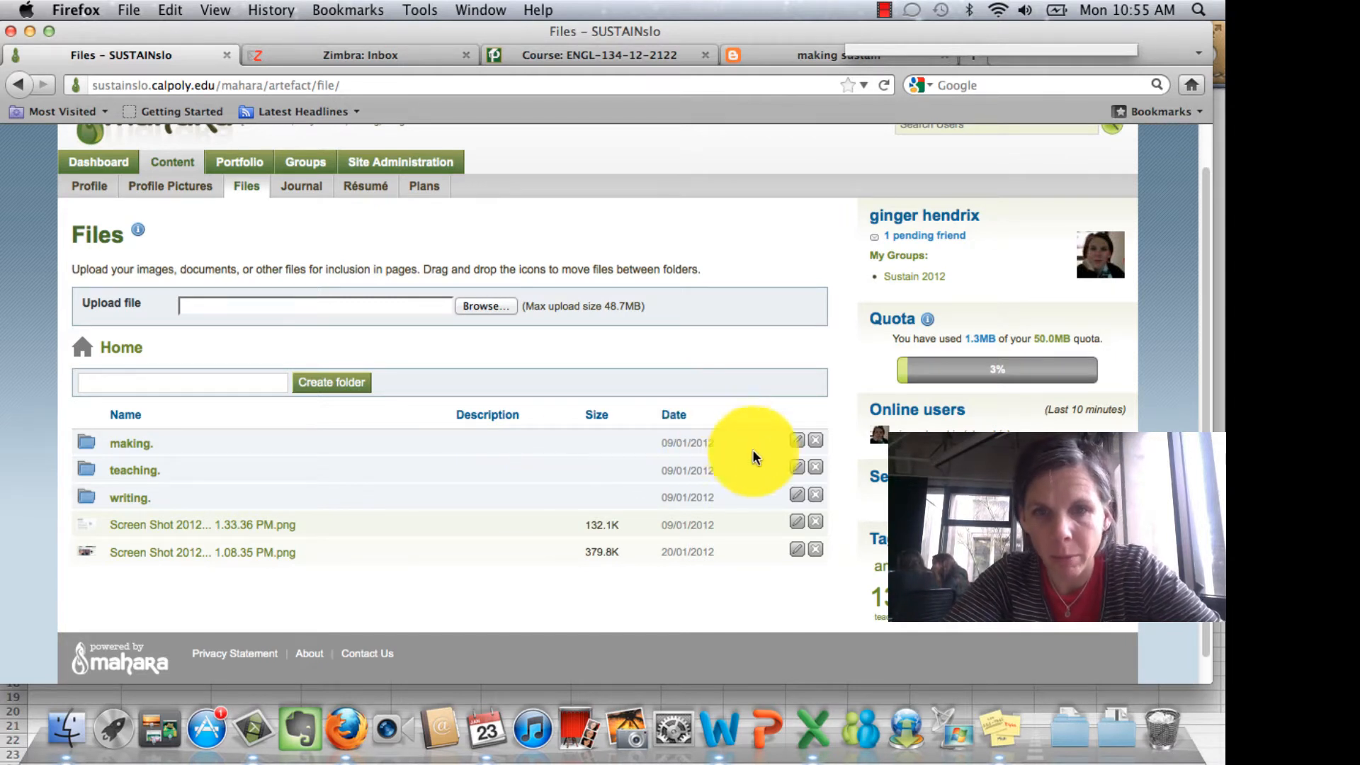
# Step: Examine the edit options of the "making." folder and return to the file list without saving
pyautogui.click(796, 442)
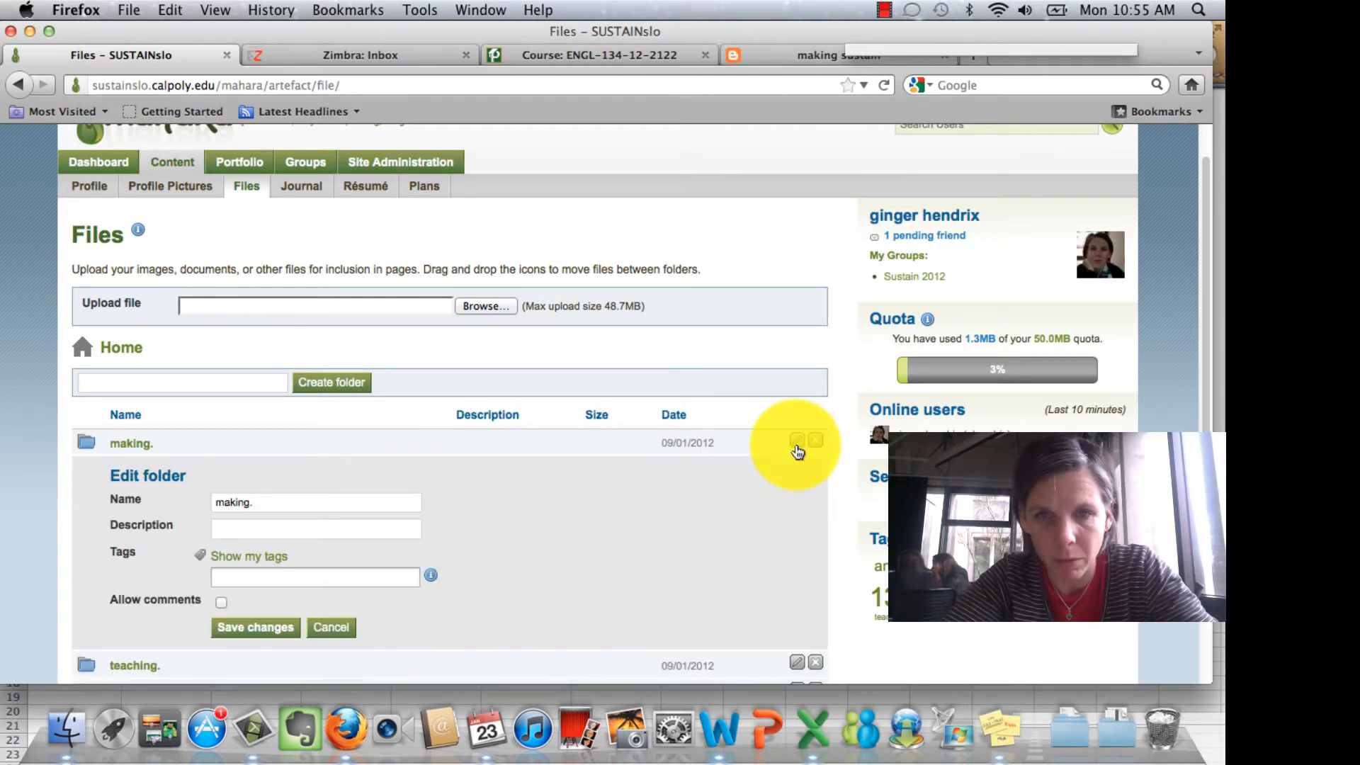
pyautogui.scroll(-3, 724, 492)
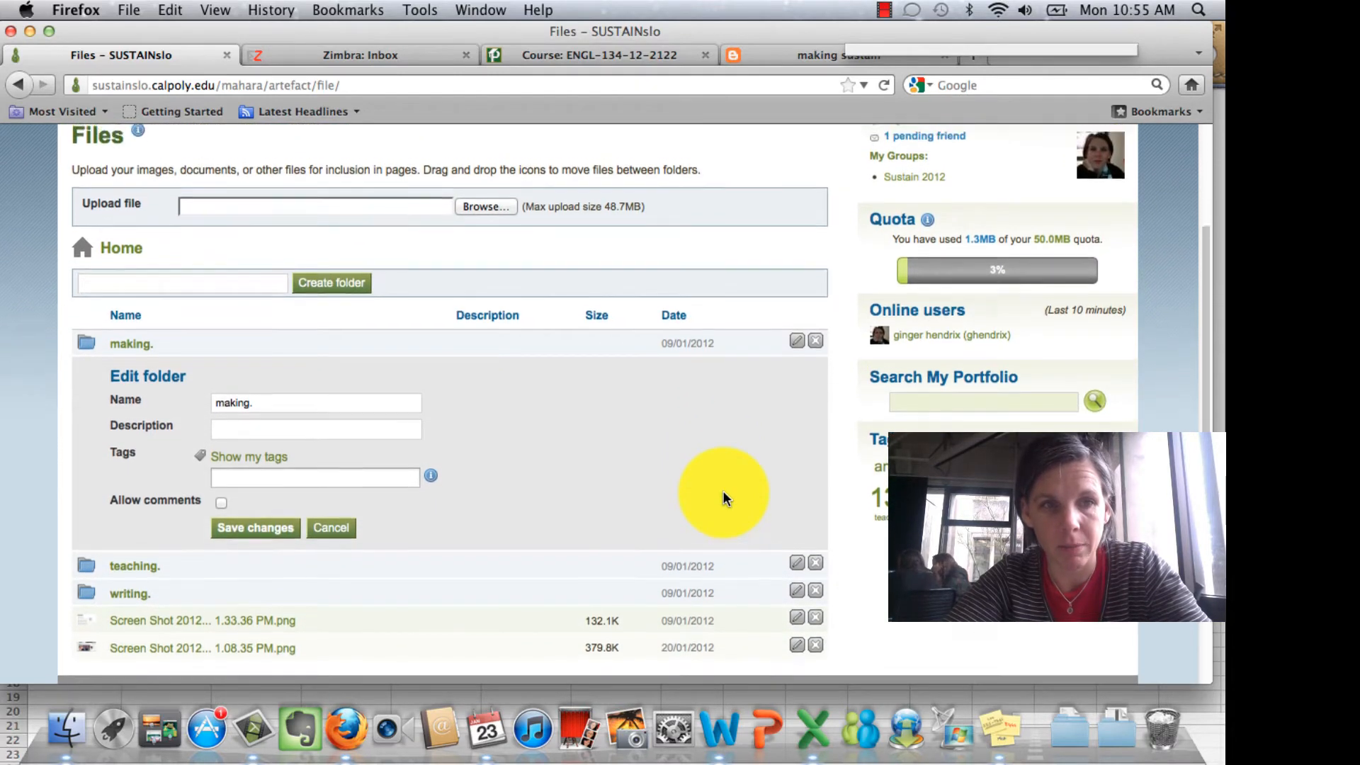
pyautogui.scroll(4, 724, 495)
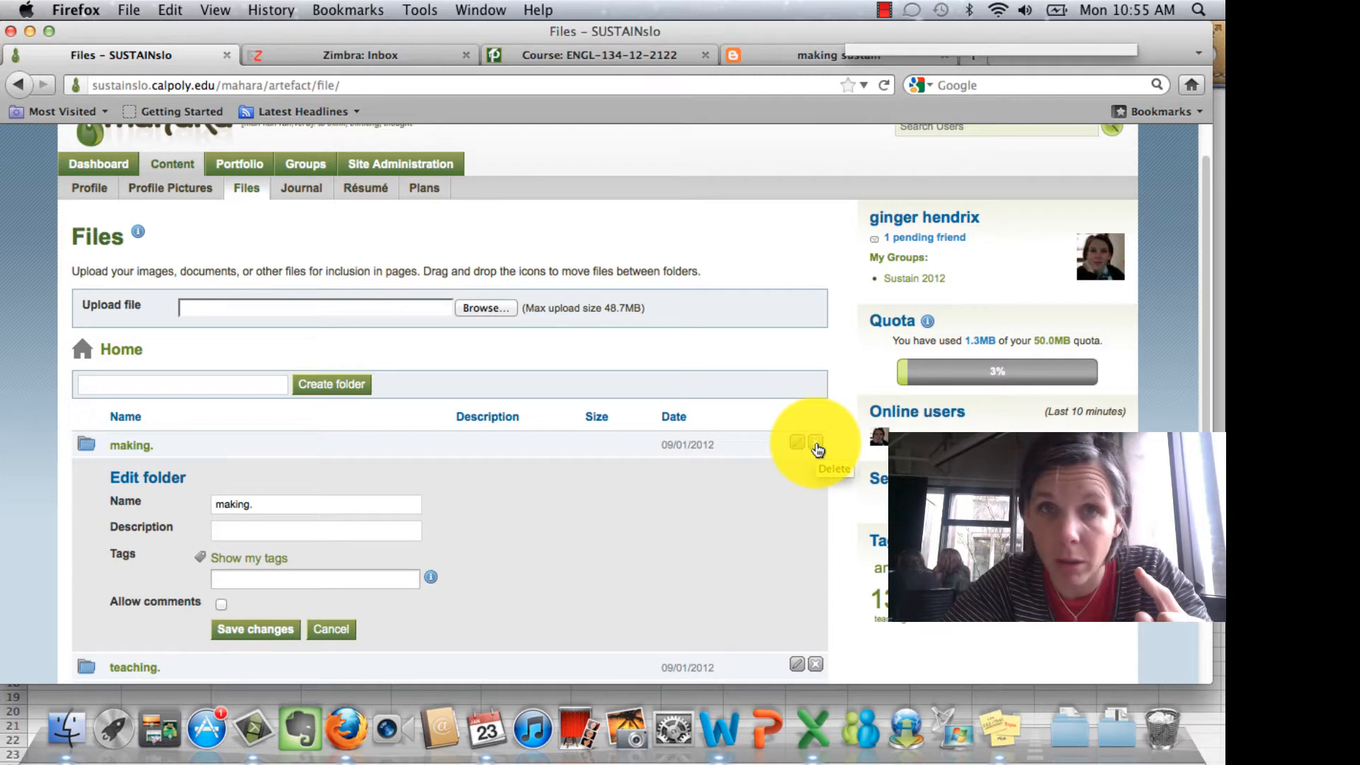
pyautogui.click(247, 193)
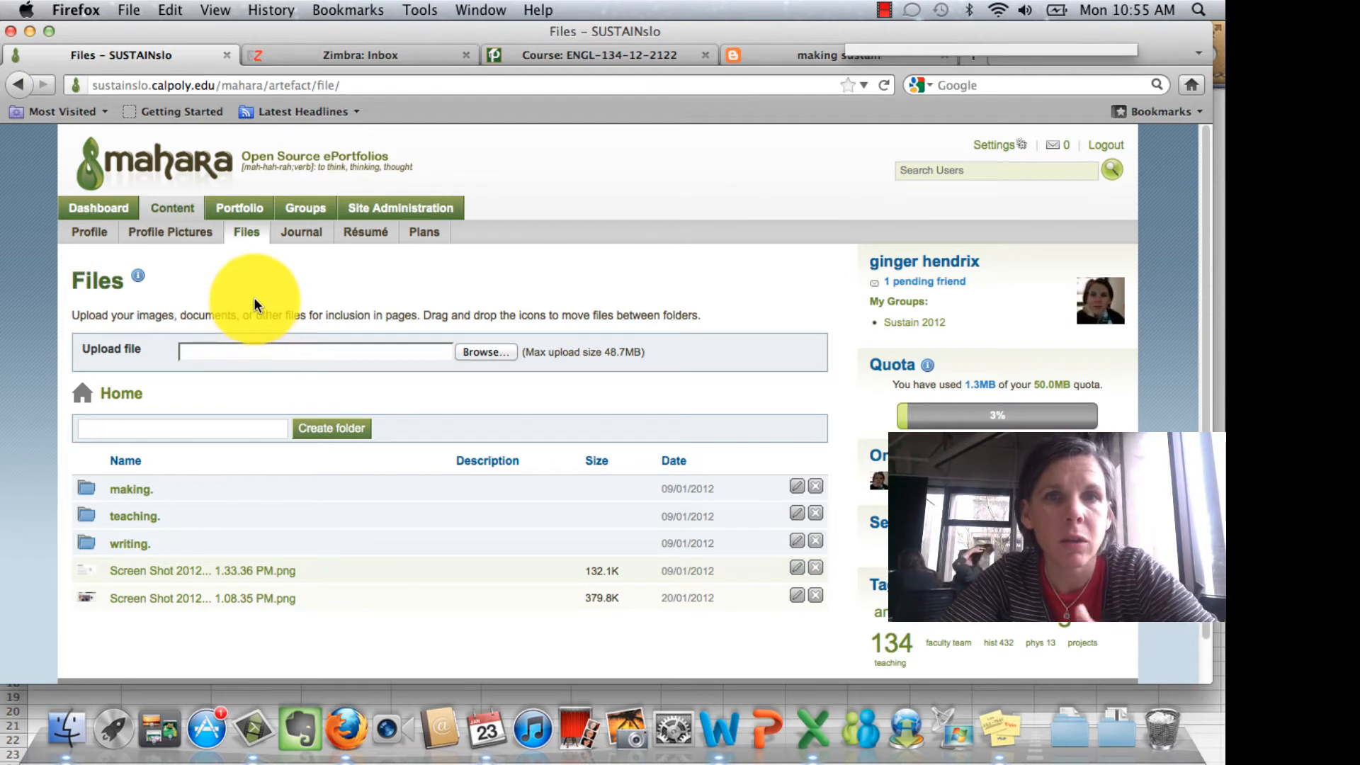
# Step: Create a new portfolio page, title it "biking" with an empty description, and save it
pyautogui.click(241, 210)
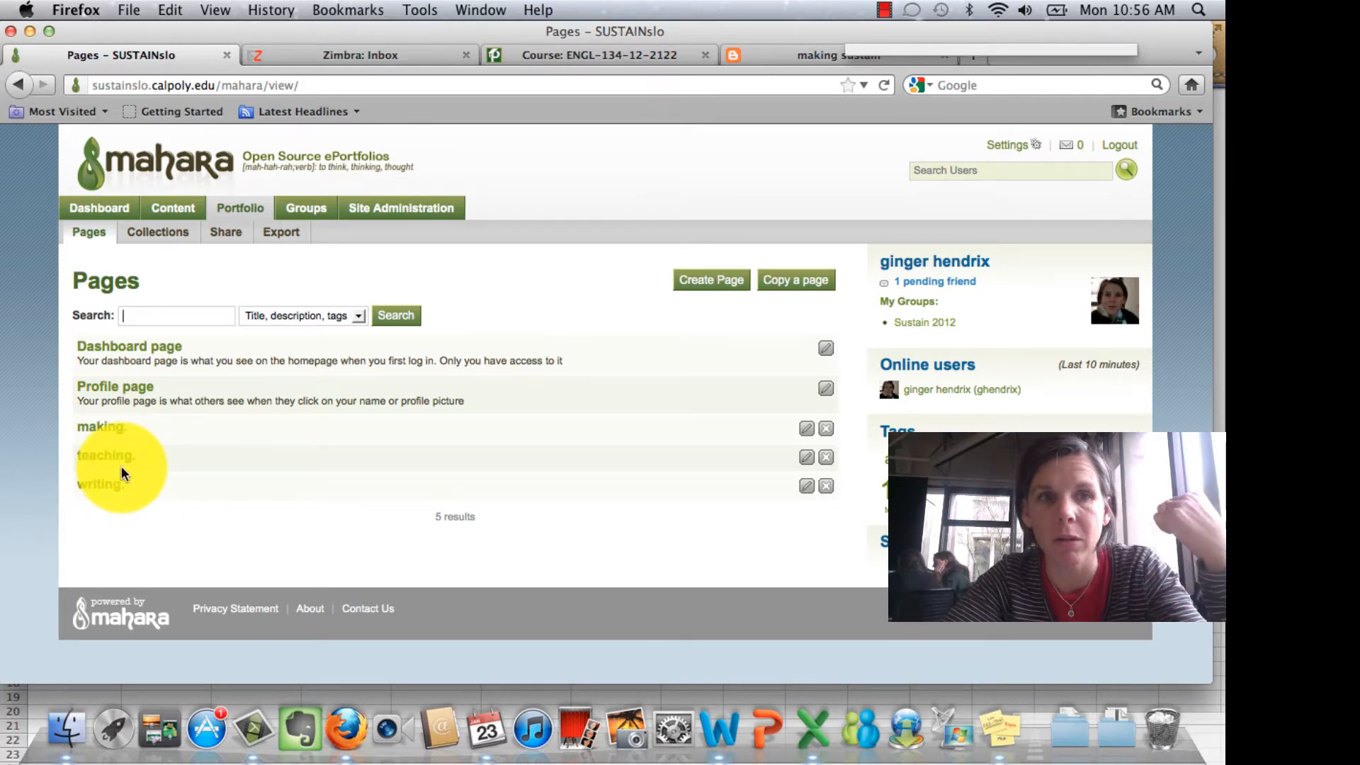
pyautogui.click(691, 282)
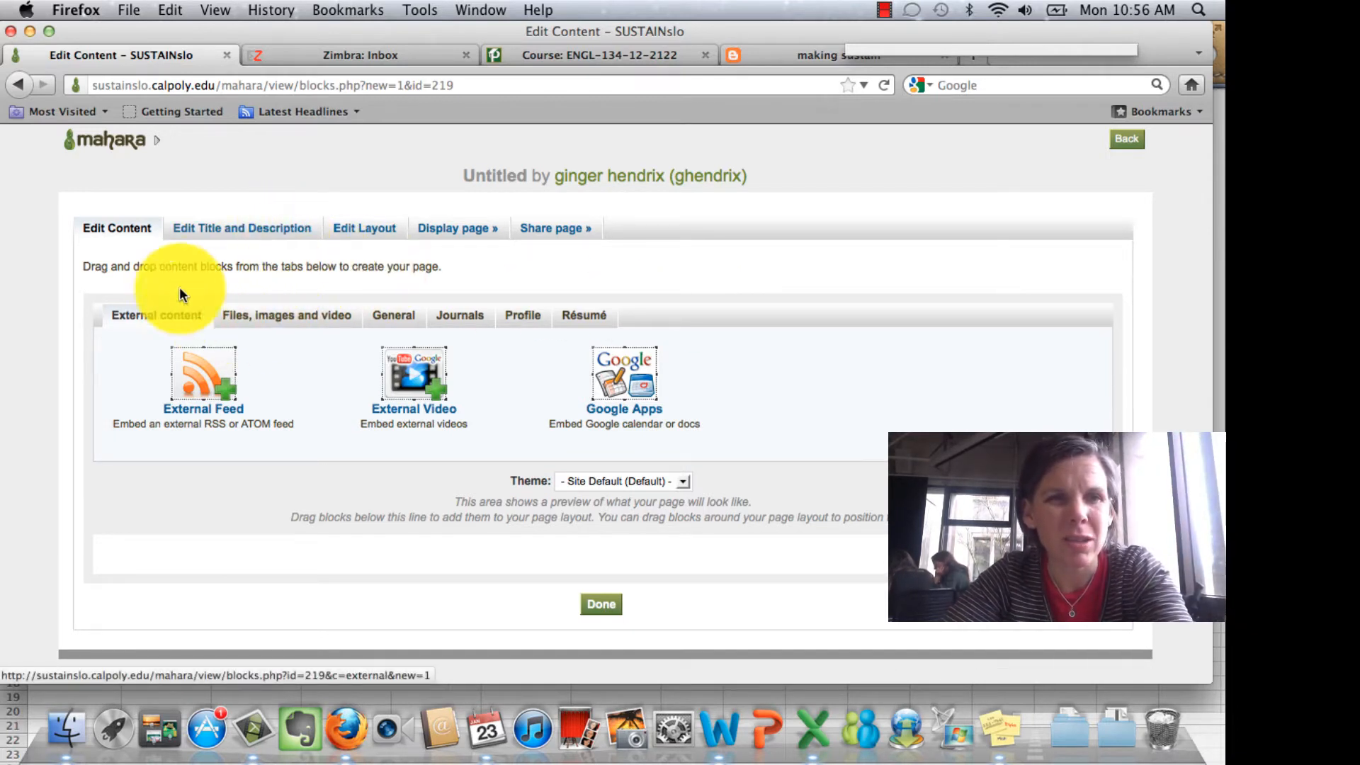
pyautogui.click(275, 231)
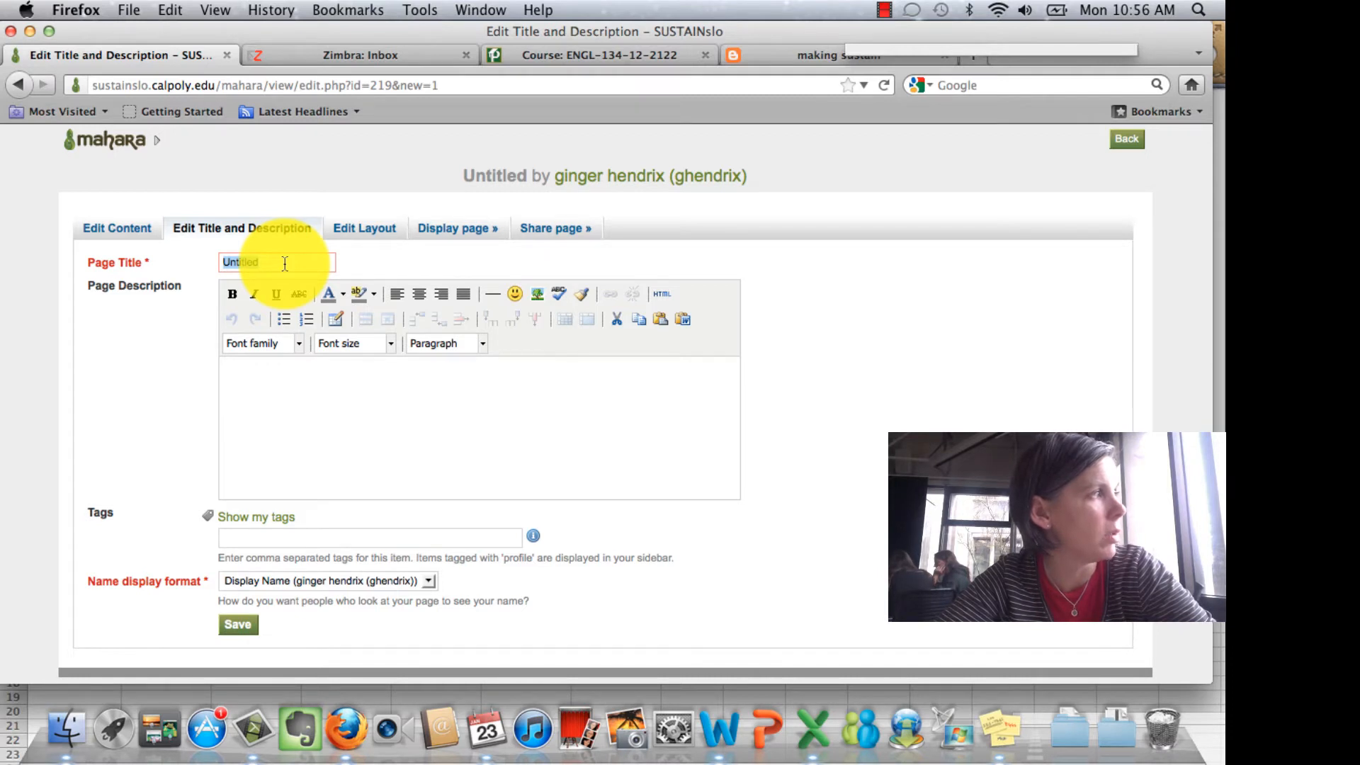
pyautogui.write('biki')
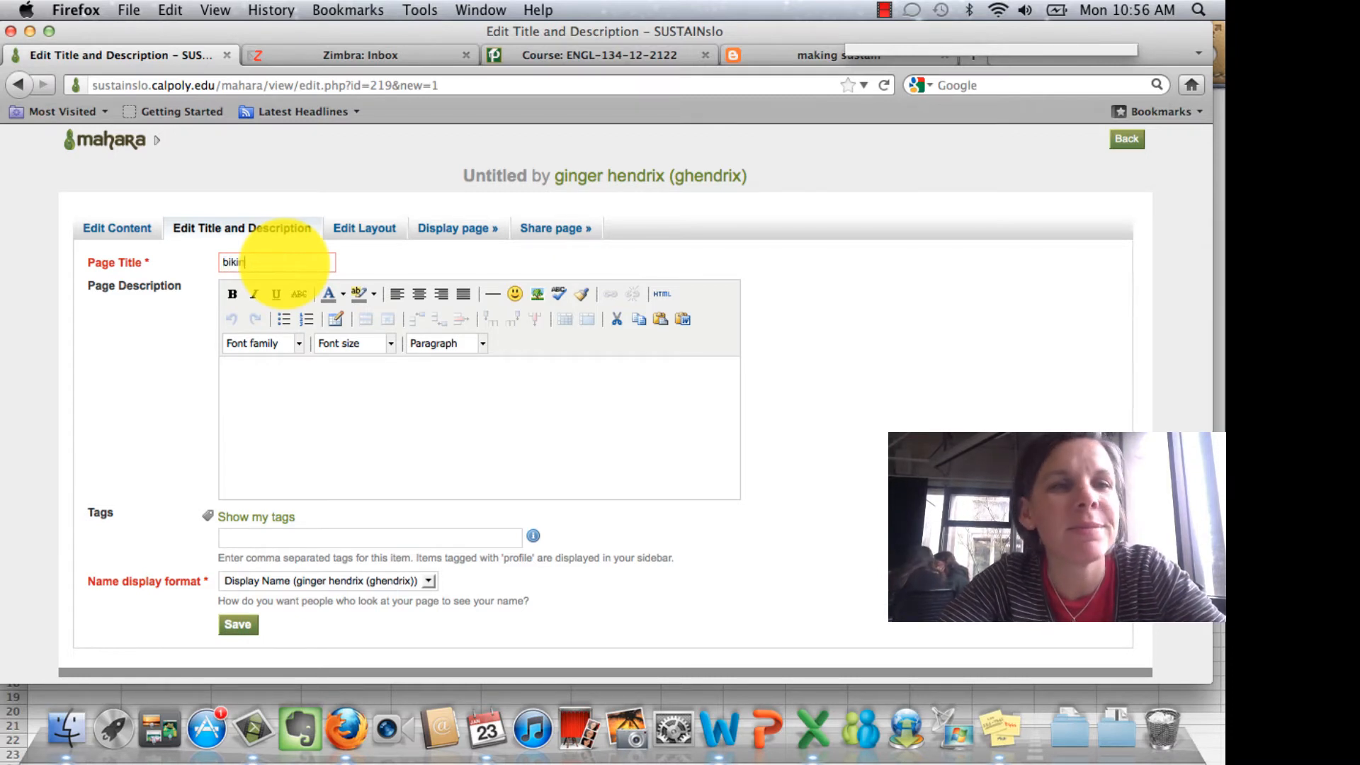
pyautogui.write('ng')
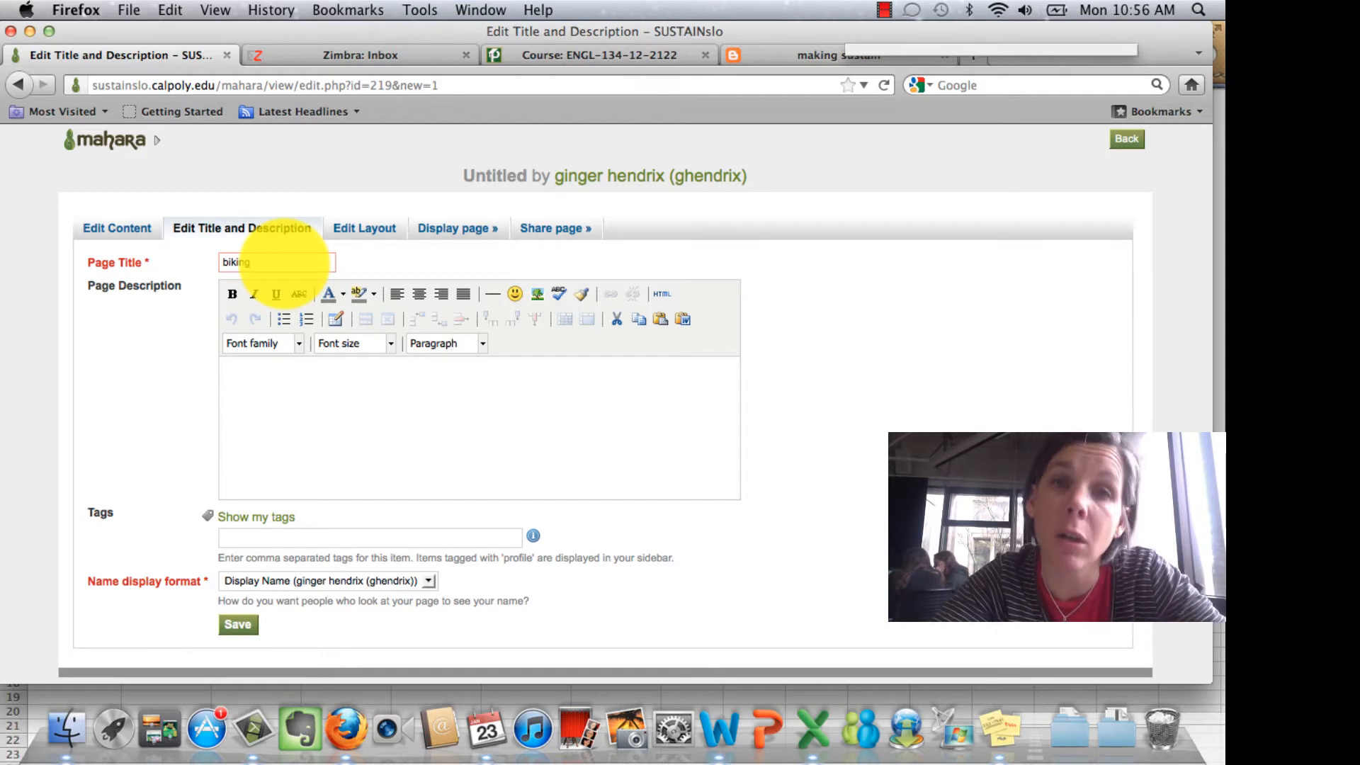
pyautogui.write(' &')
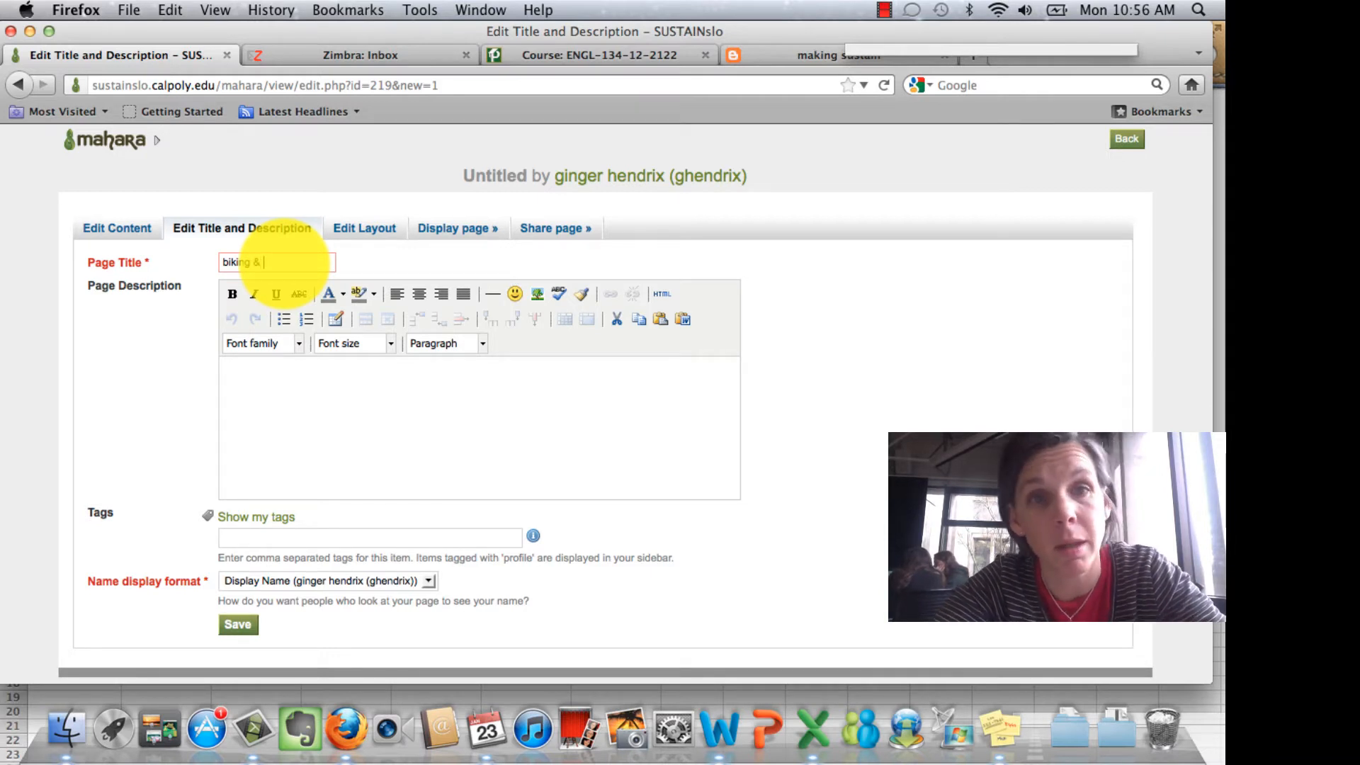
pyautogui.press('BackSpace')
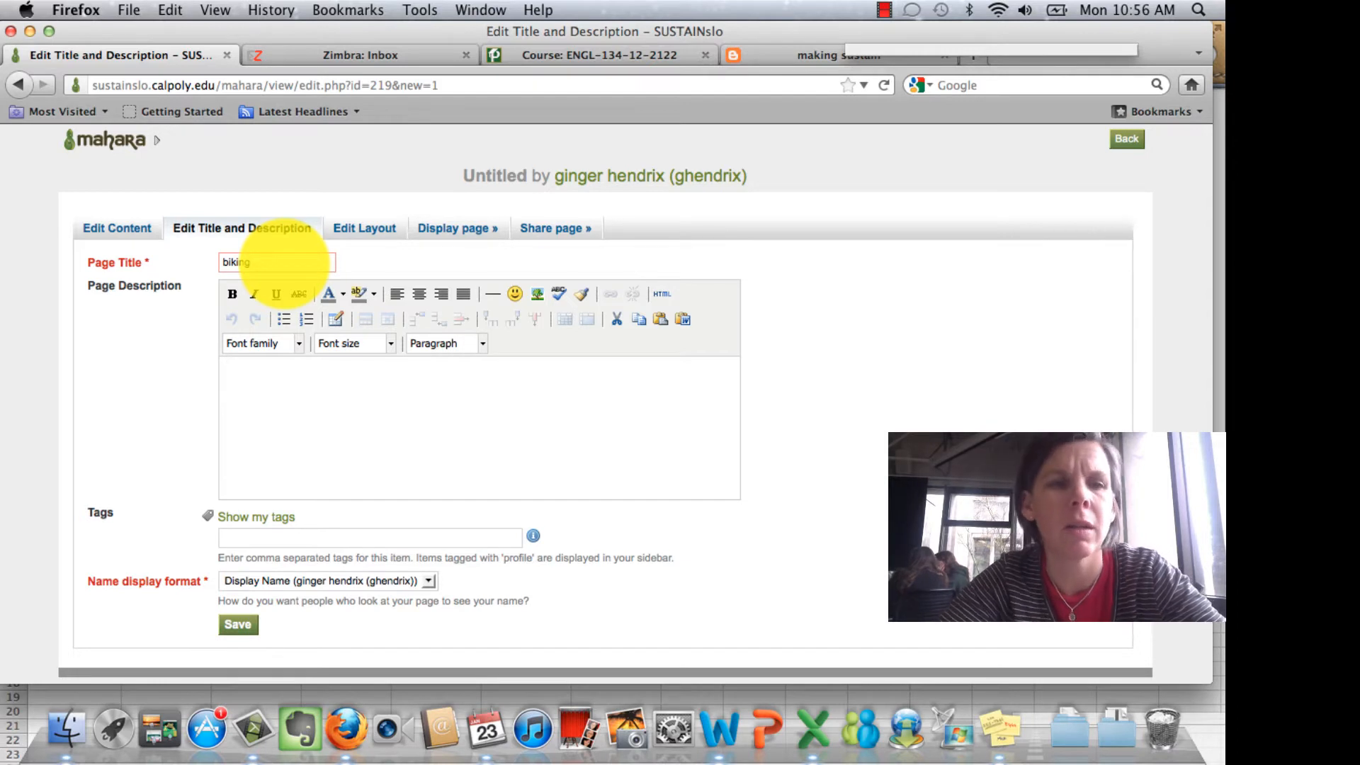
pyautogui.click(337, 408)
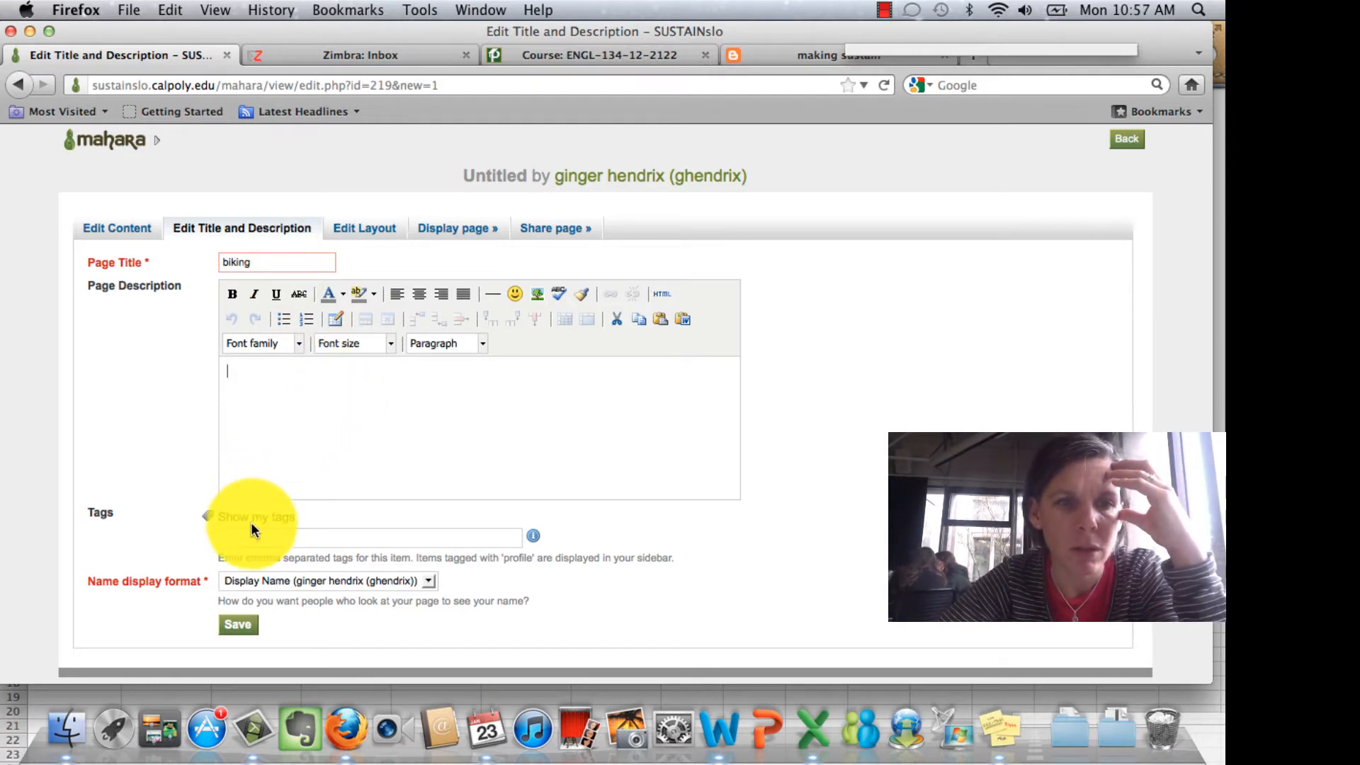
pyautogui.click(241, 625)
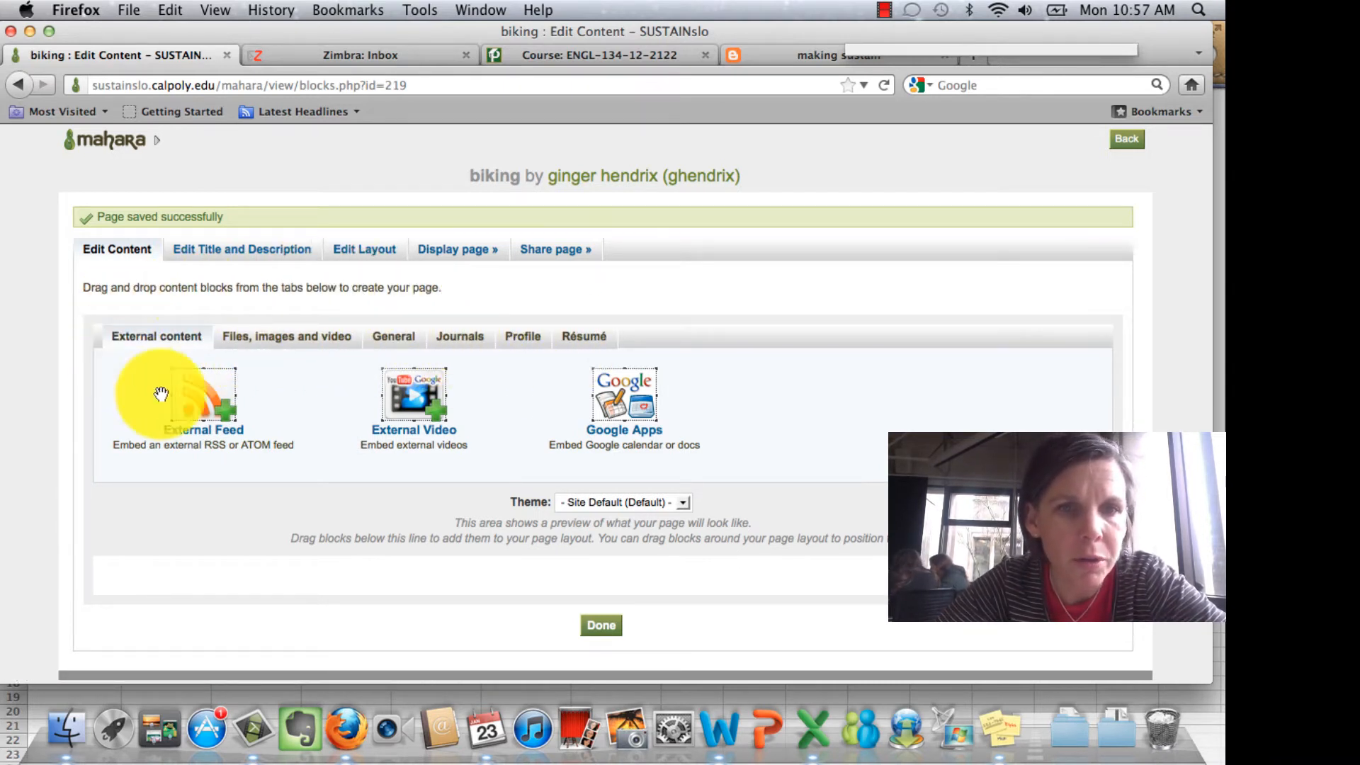
# Step: Try adding a File(s) to Download block to the "biking" page twice, deleting the block each time
pyautogui.click(327, 340)
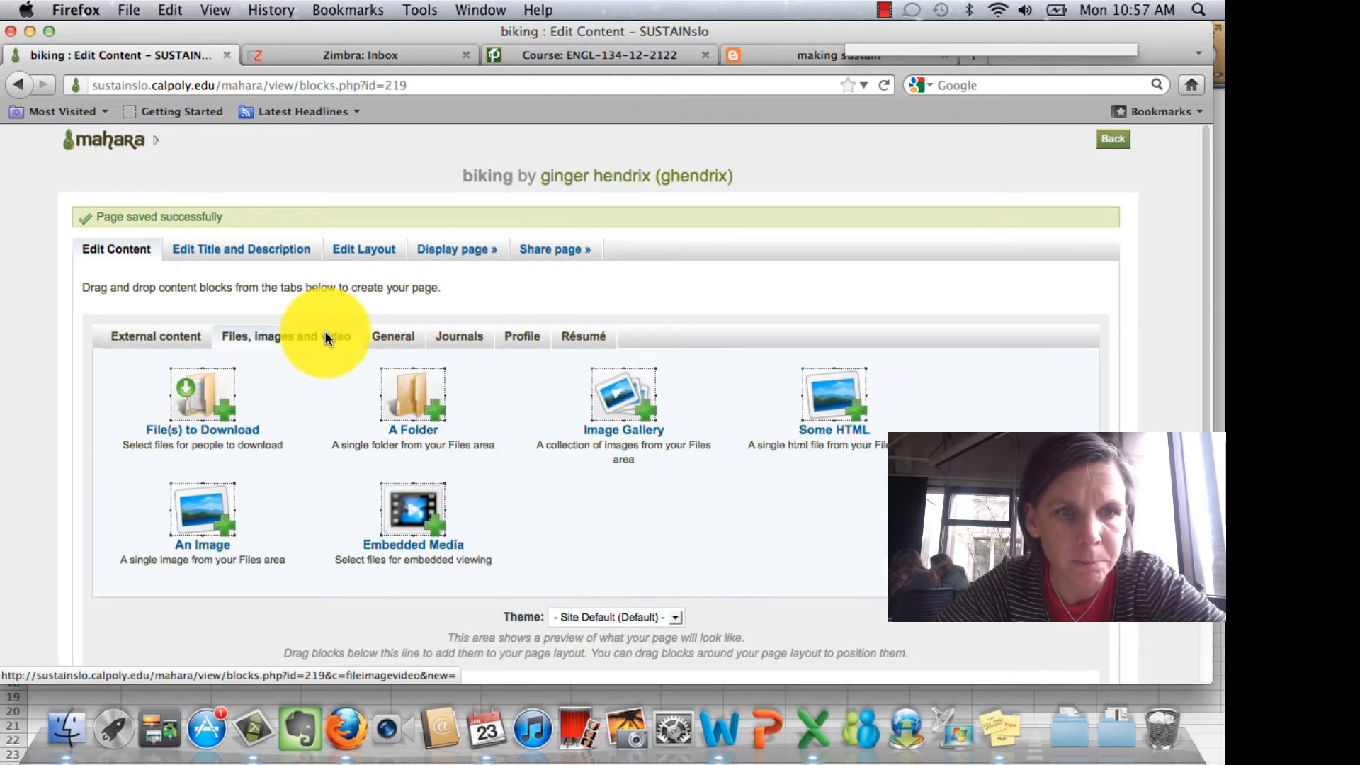
pyautogui.scroll(-3, 354, 421)
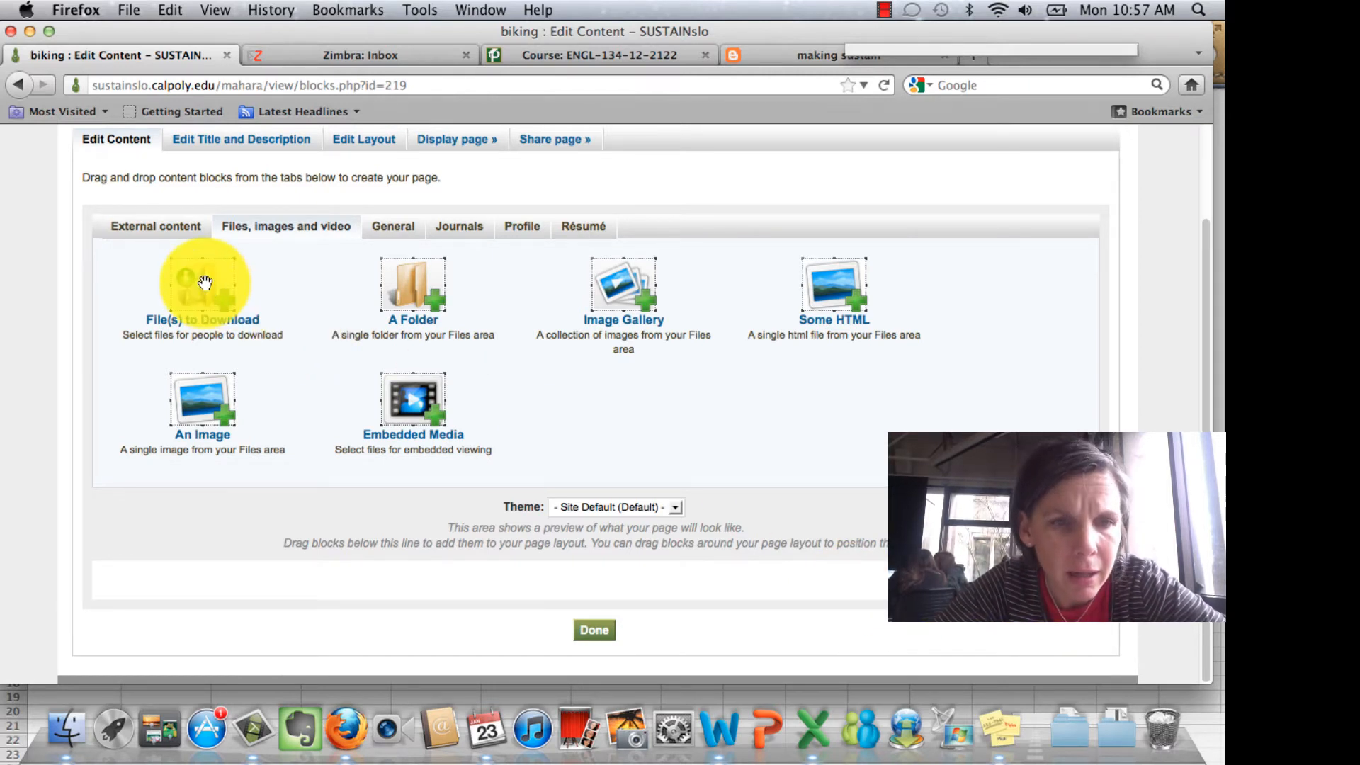
pyautogui.moveTo(205, 282); pyautogui.dragTo(295, 584)
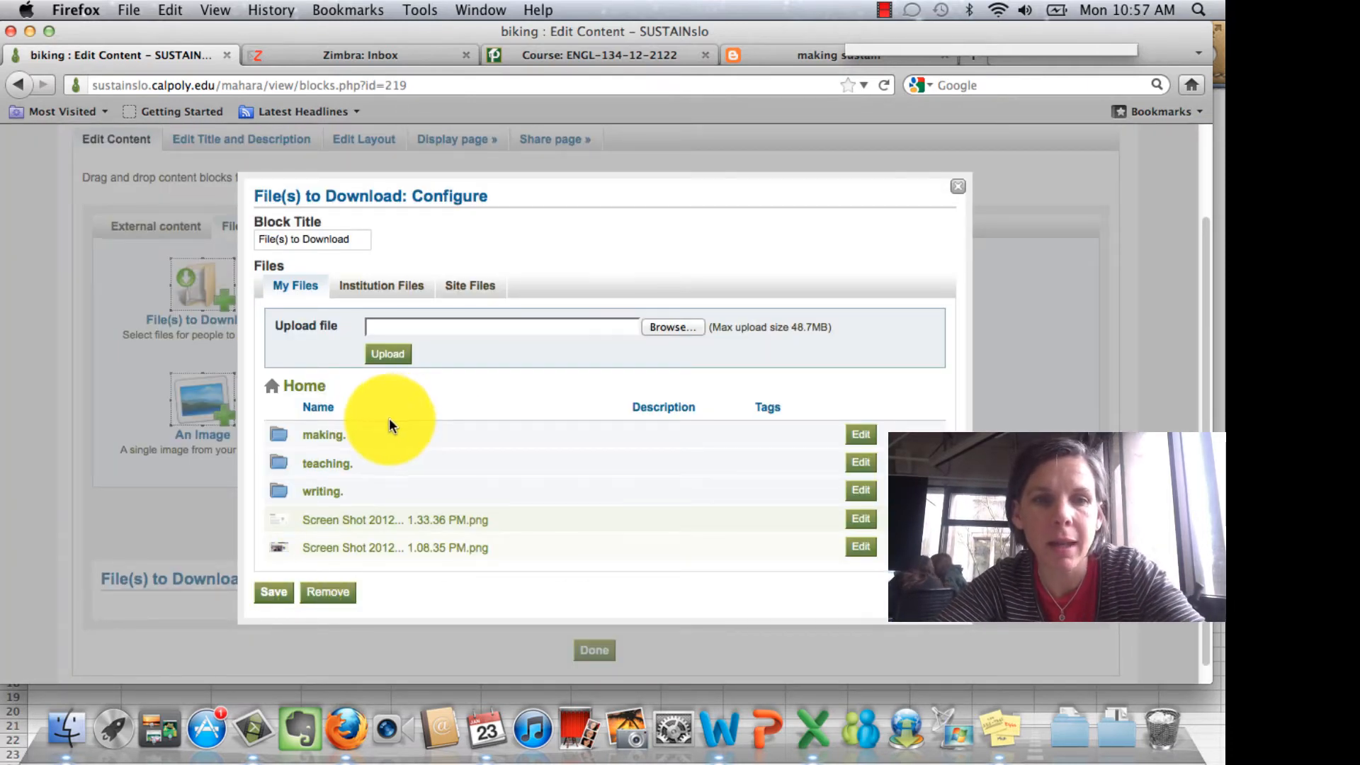
pyautogui.click(958, 189)
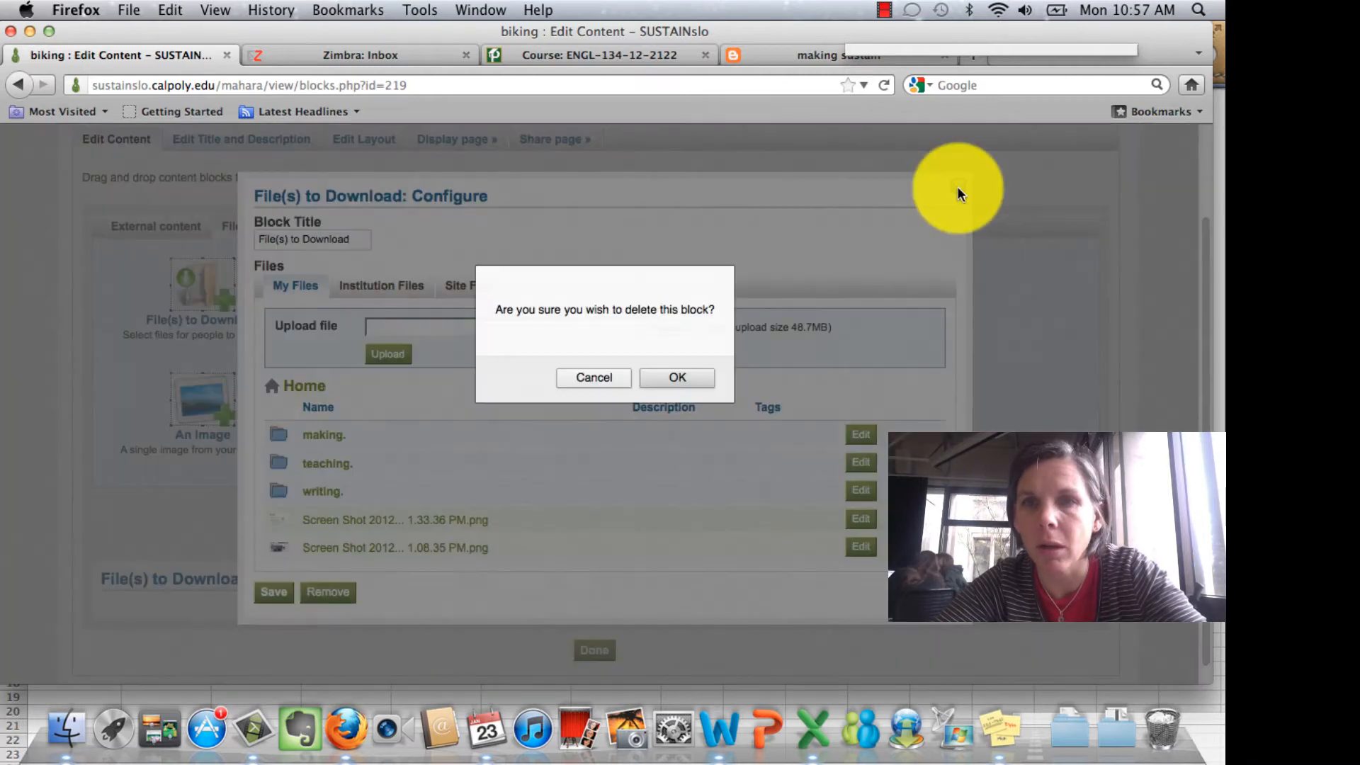
pyautogui.click(656, 381)
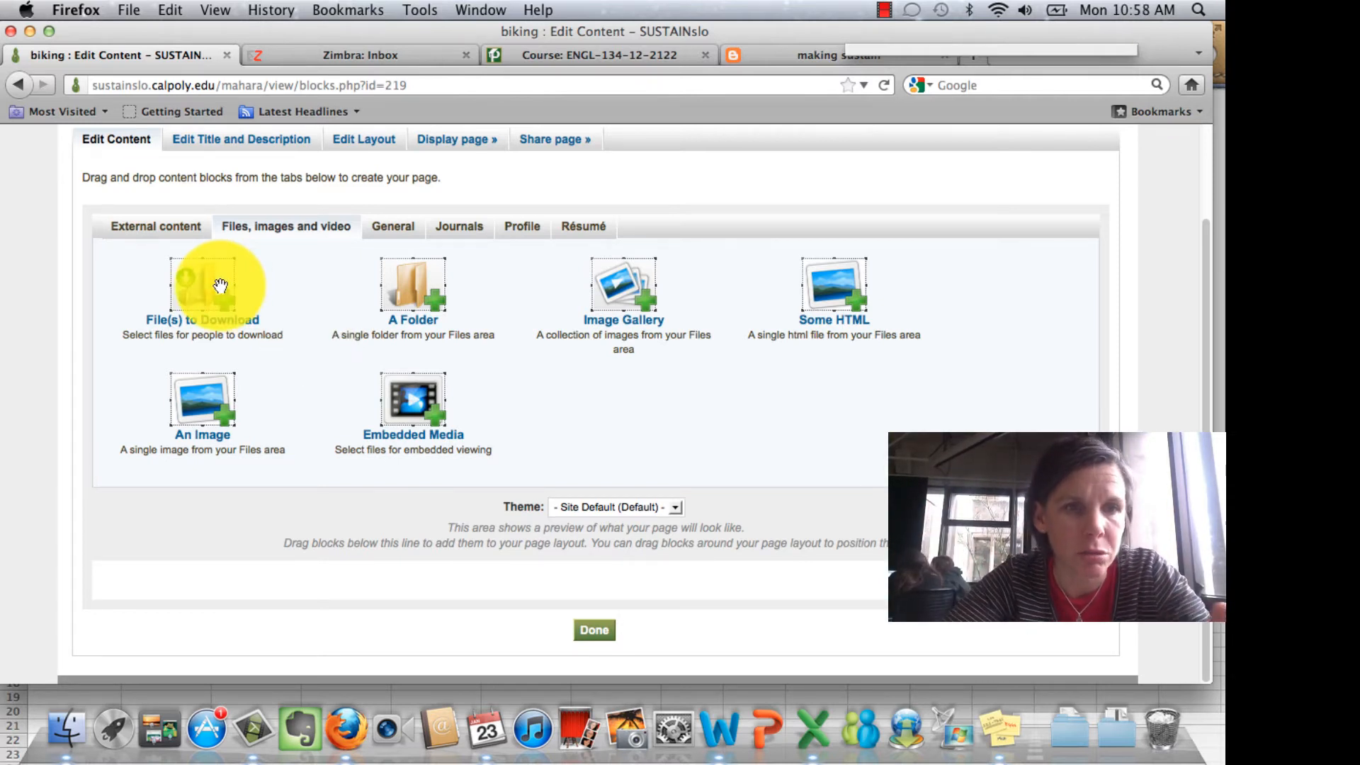
pyautogui.moveTo(221, 285); pyautogui.dragTo(296, 547)
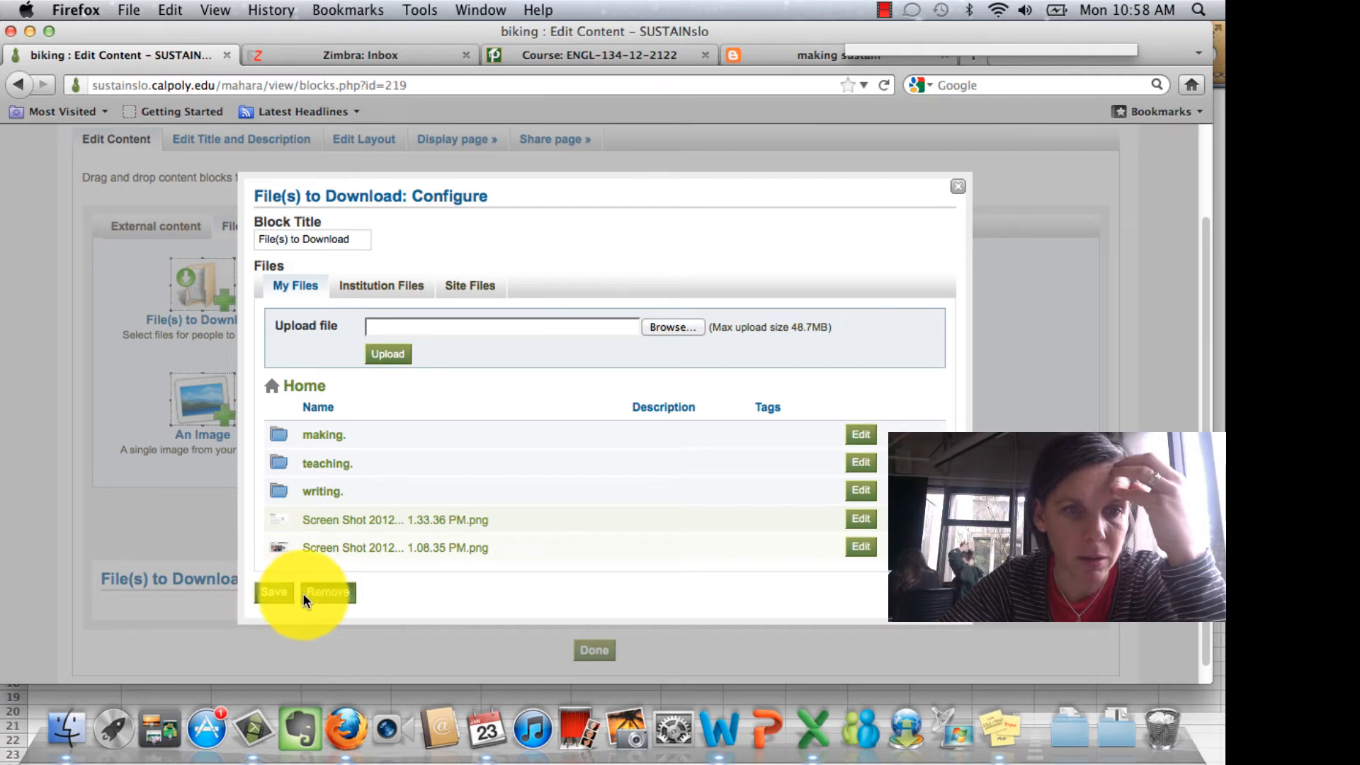
pyautogui.click(957, 186)
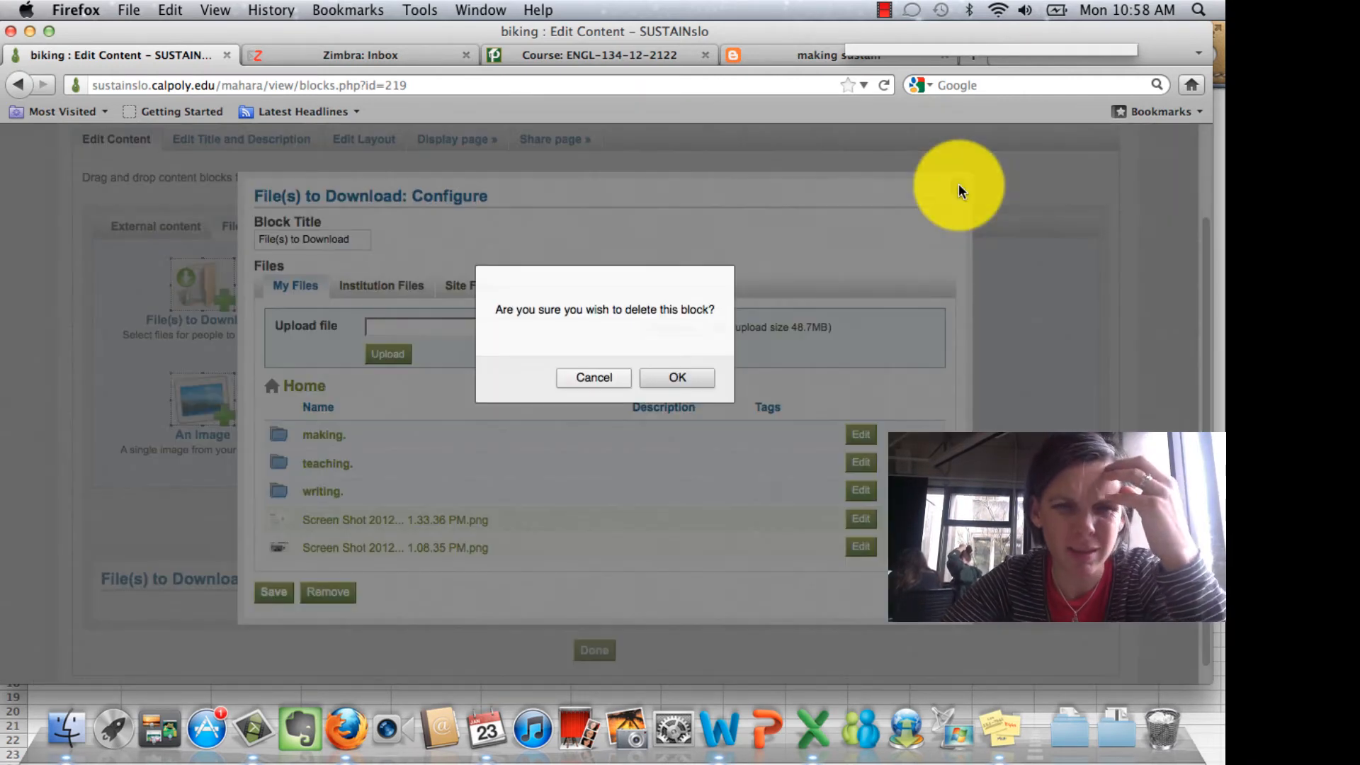
pyautogui.click(652, 375)
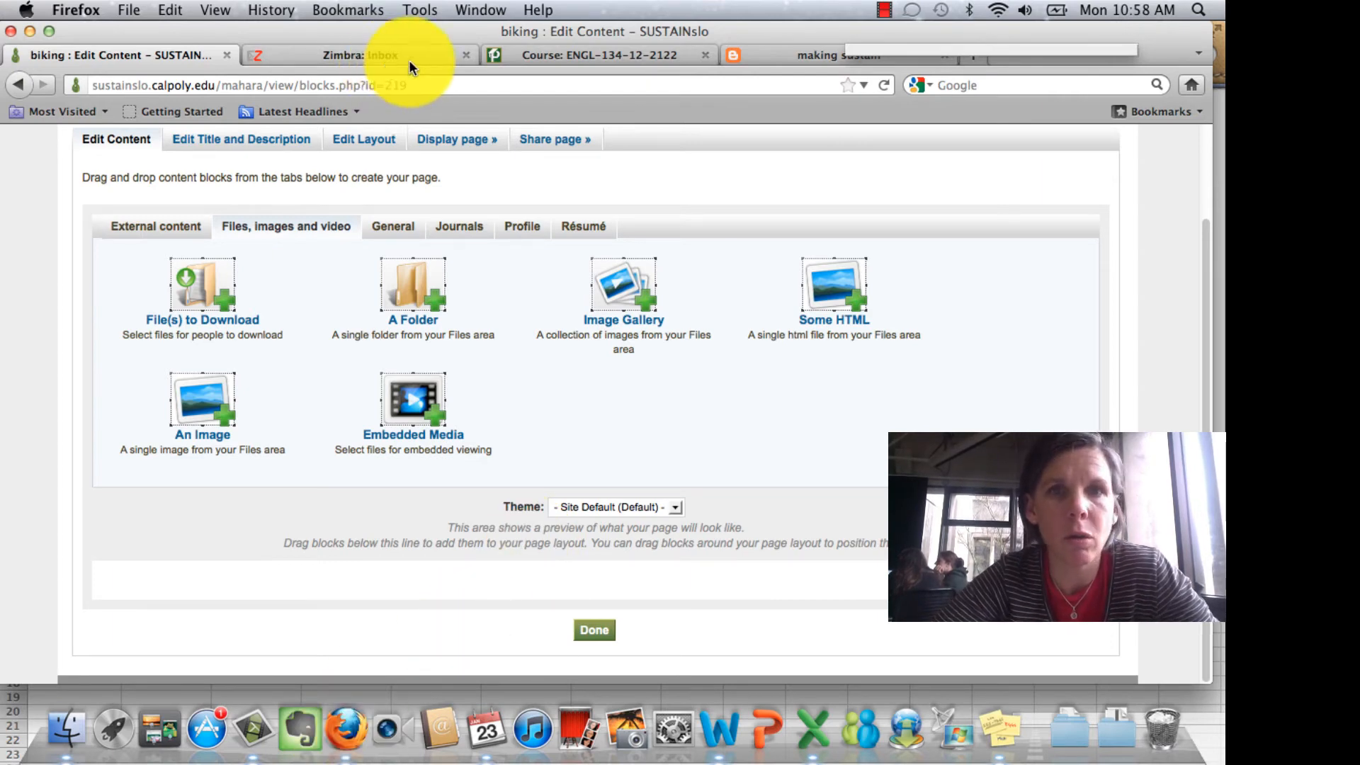
# Step: Switch to the blog browser tab, open the "wienerdog tricks." site and search it for "bike"
pyautogui.click(813, 52)
pyautogui.click(527, 87)
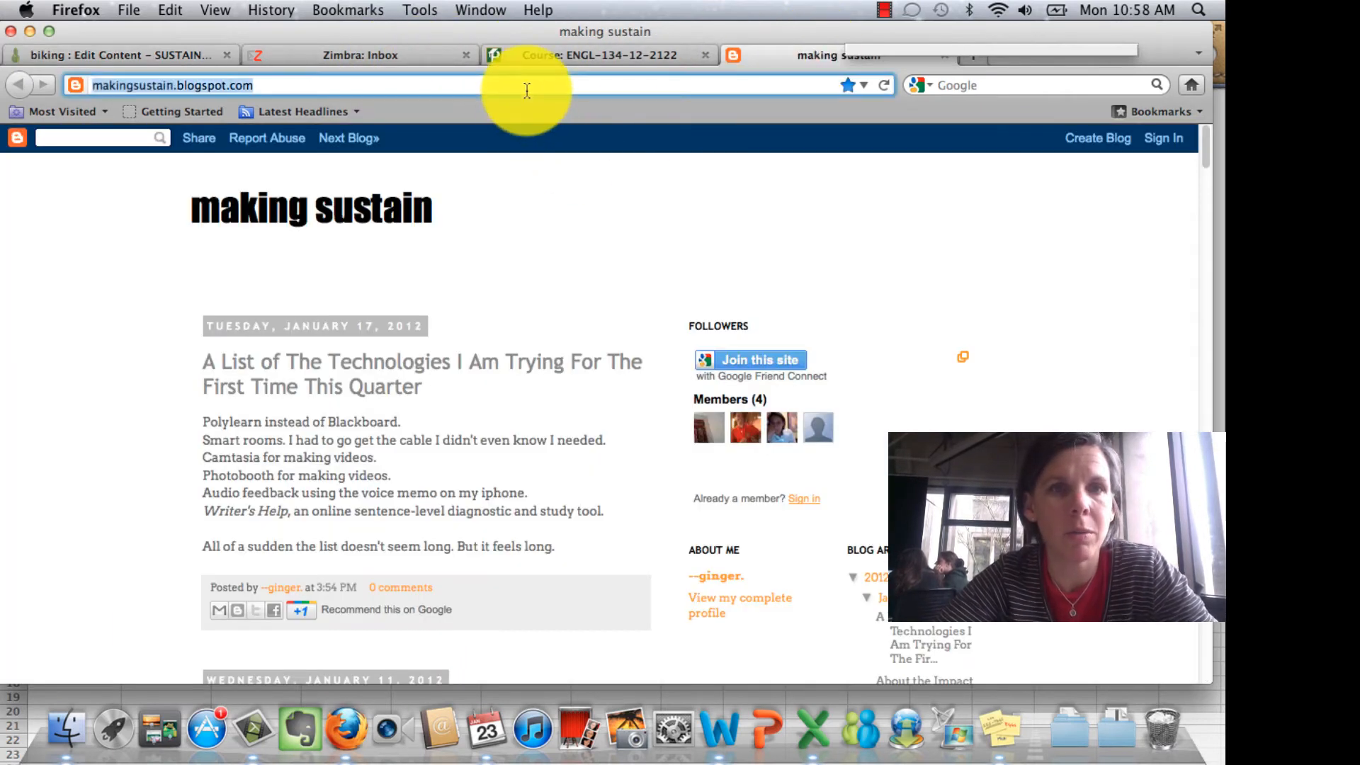
pyautogui.write('www.ging')
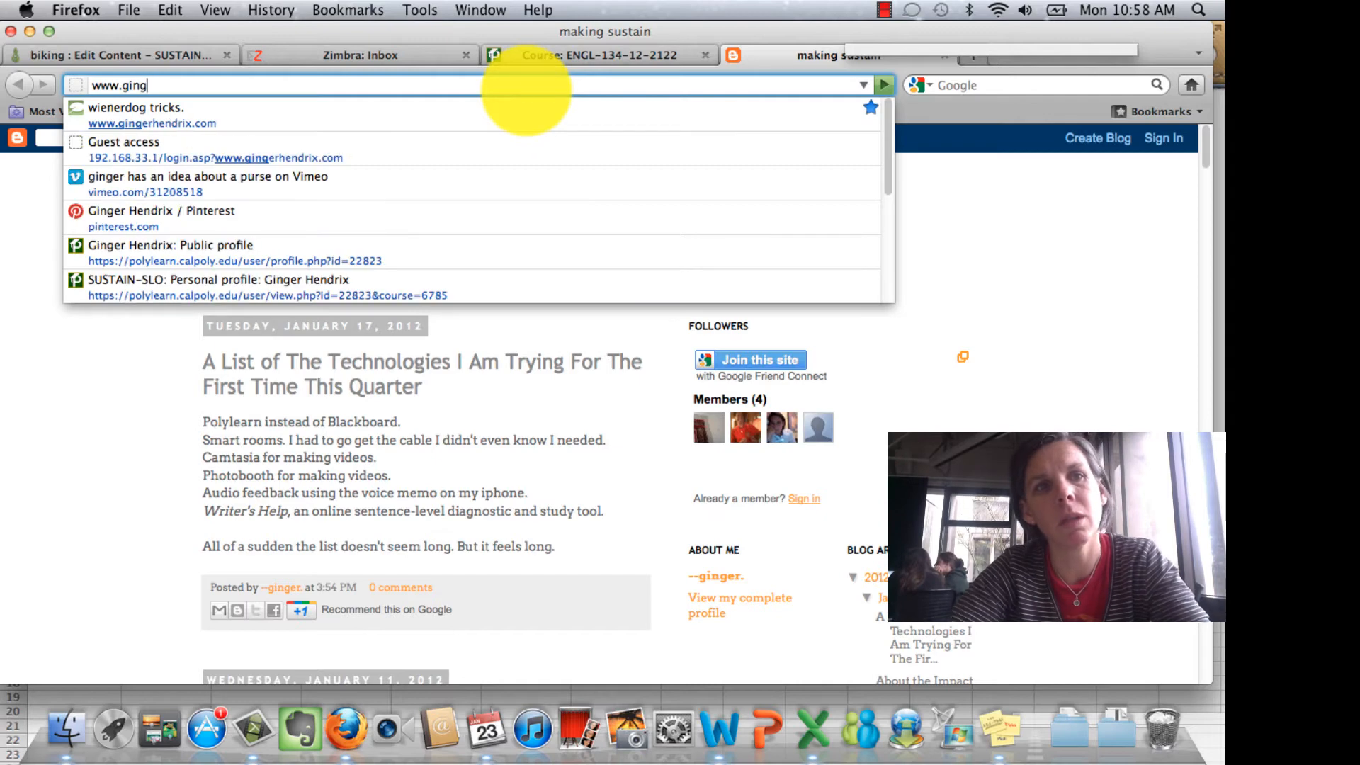
pyautogui.click(292, 107)
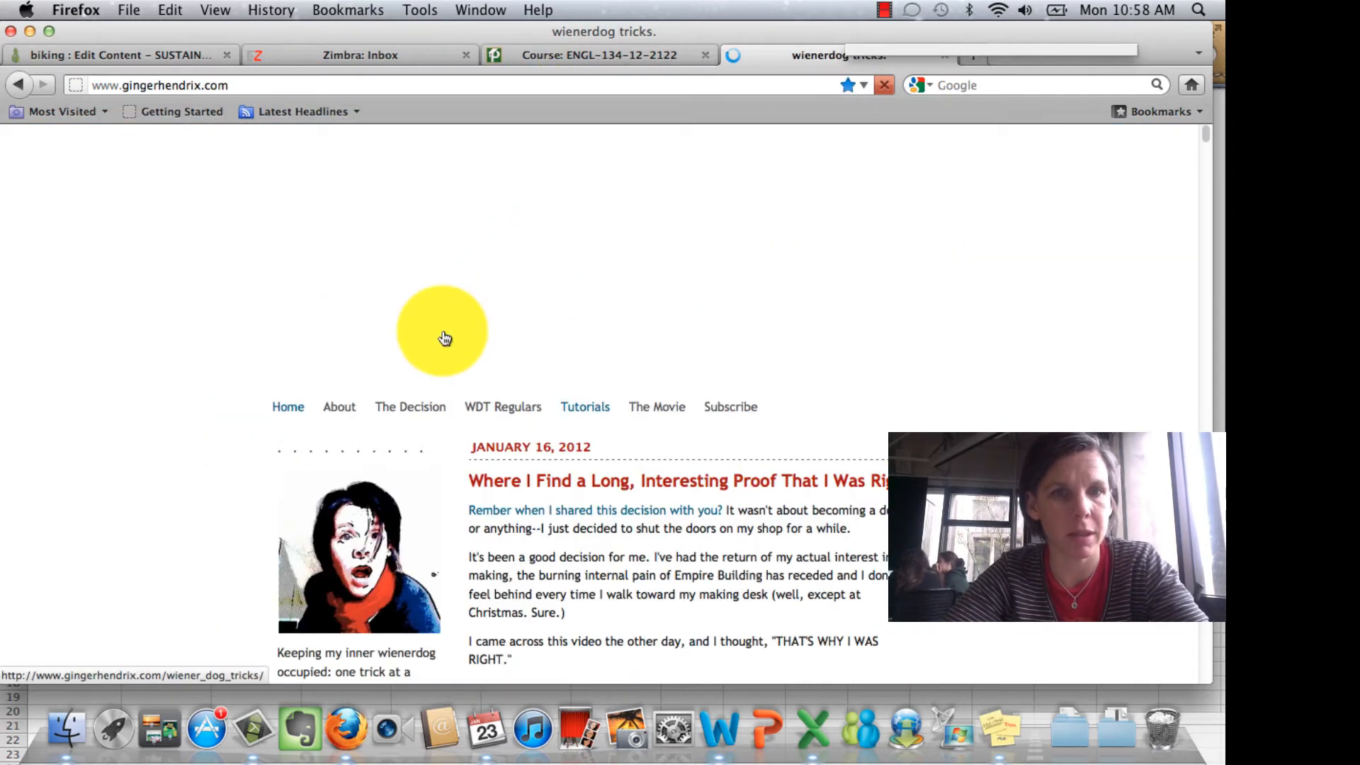
pyautogui.scroll(-5, 440, 334)
pyautogui.scroll(-2, 440, 329)
pyautogui.click(383, 369)
pyautogui.write('bike')
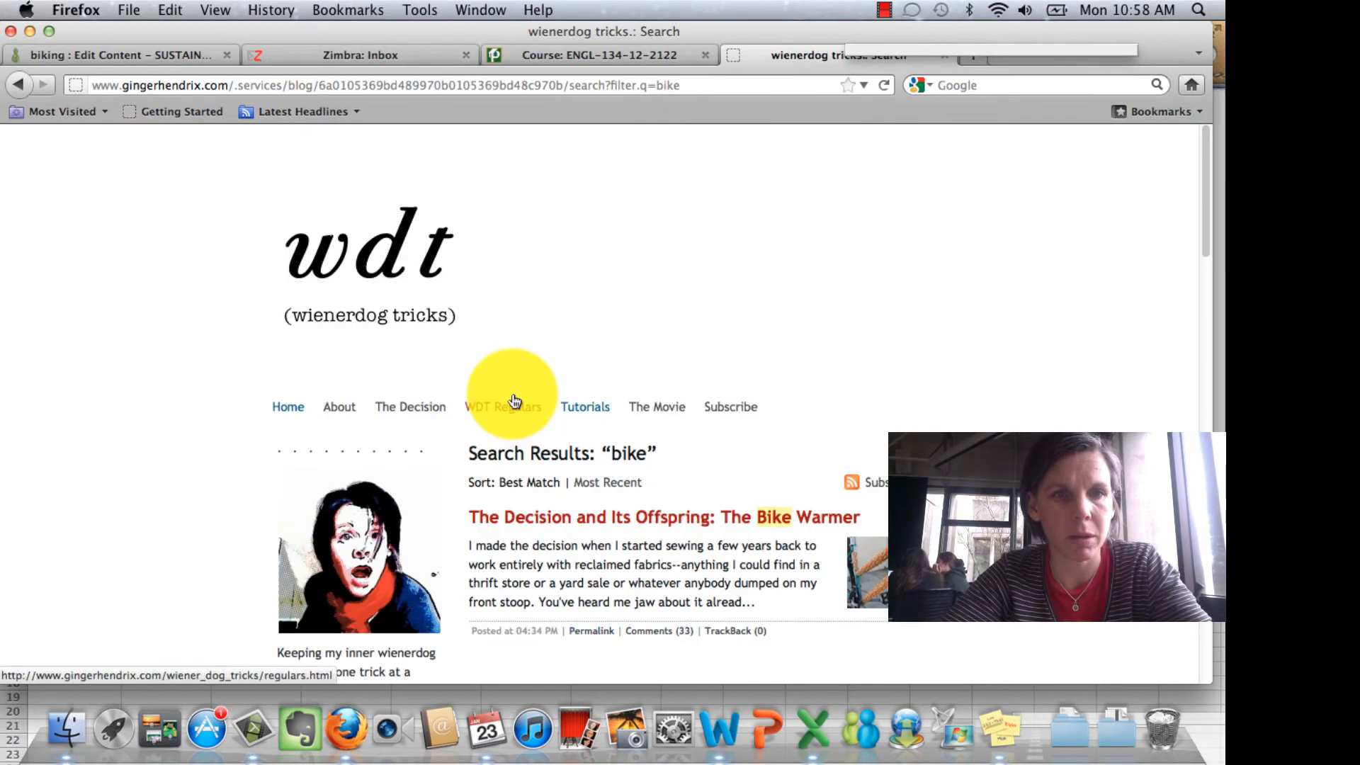
# Step: Open the post "The Decision and Its Offspring: The Bike Warmer" and display its bike photo on its own
pyautogui.scroll(-8, 511, 399)
pyautogui.scroll(3, 512, 392)
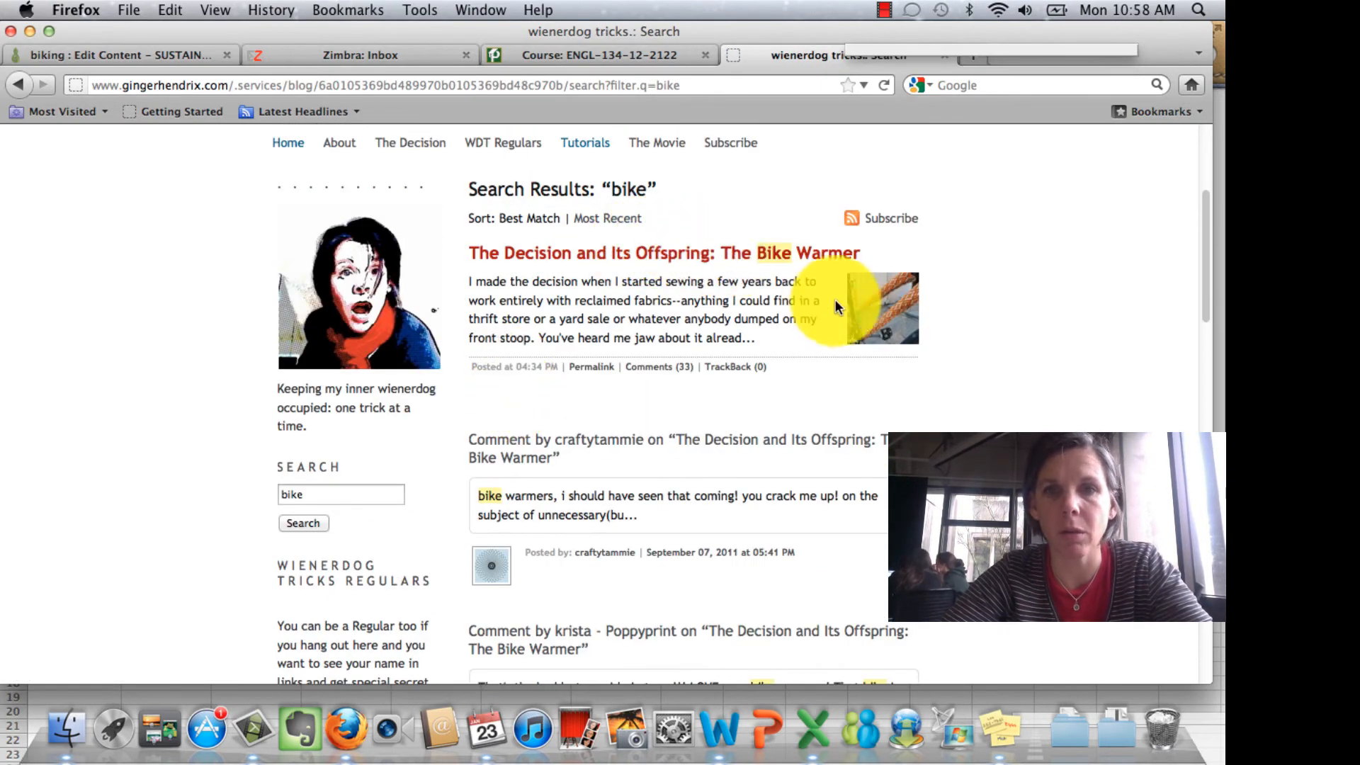
pyautogui.click(815, 255)
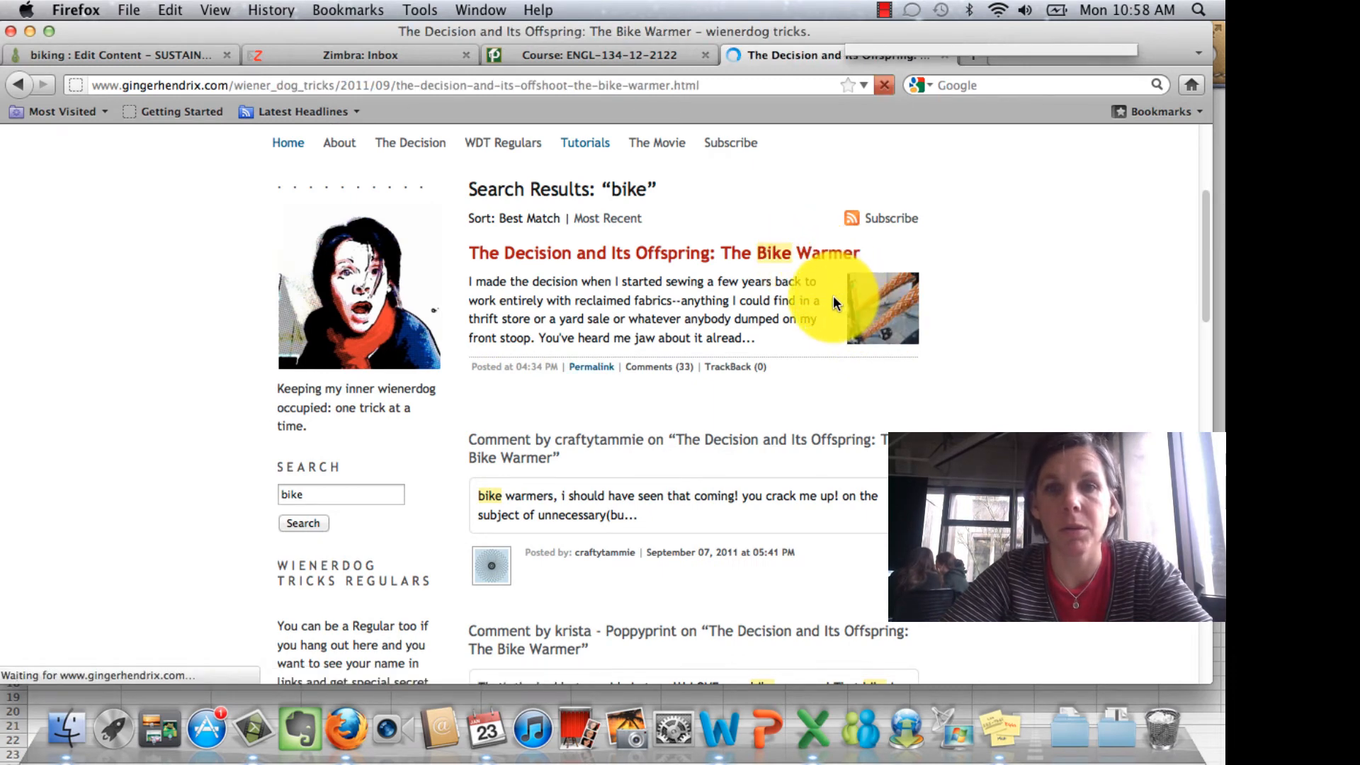
pyautogui.click(594, 563)
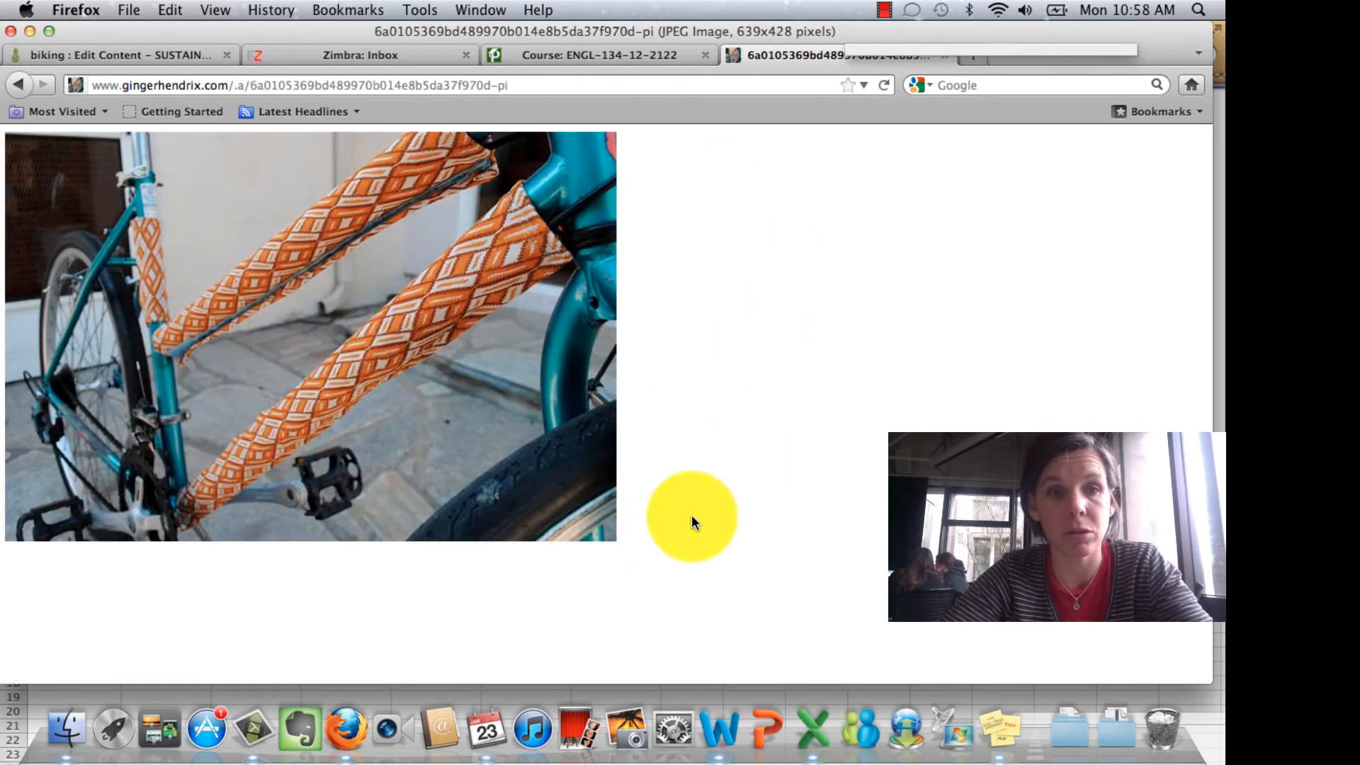
# Step: Clear the WINTER 2012 PLAN.xlsx window out of the way and save a copy of the bike photo to the desktop
pyautogui.moveTo(432, 363); pyautogui.dragTo(834, 28)
pyautogui.click(101, 356)
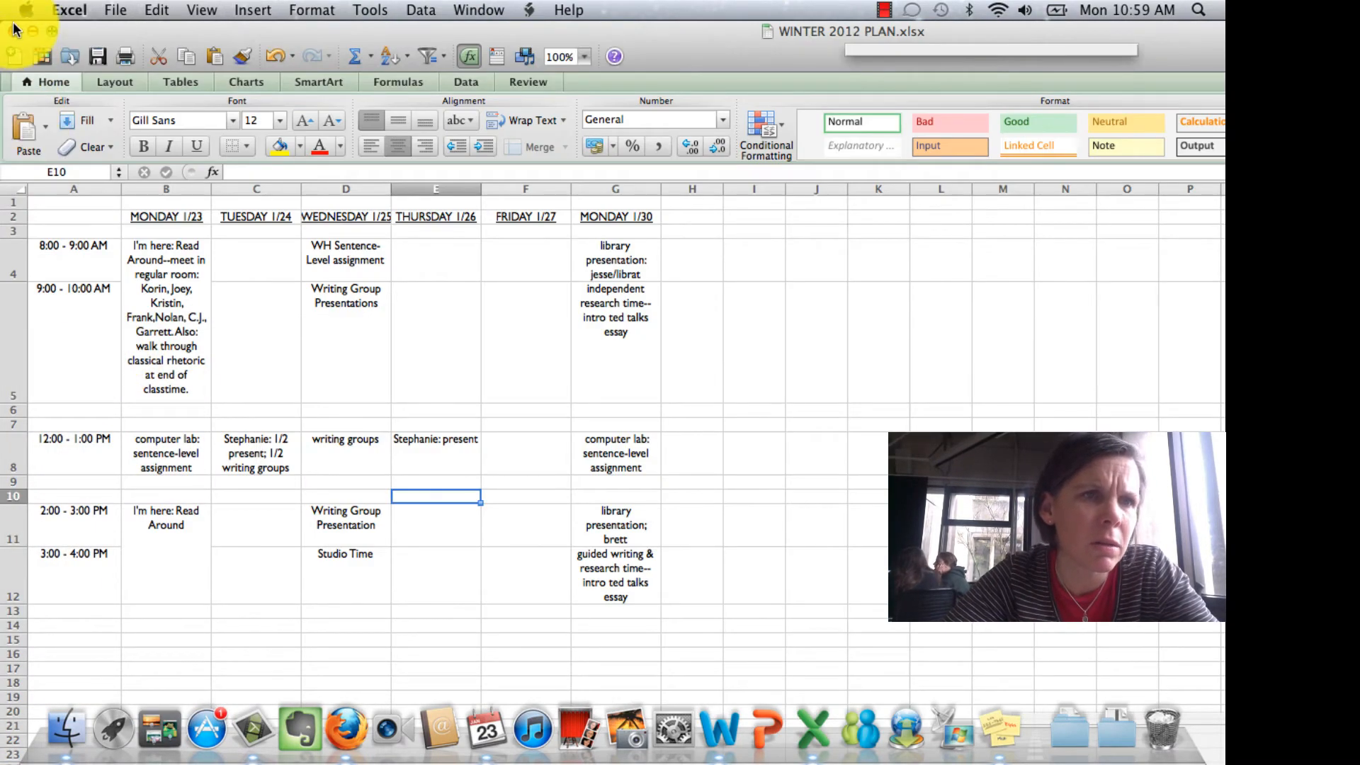
pyautogui.click(11, 27)
pyautogui.click(659, 221)
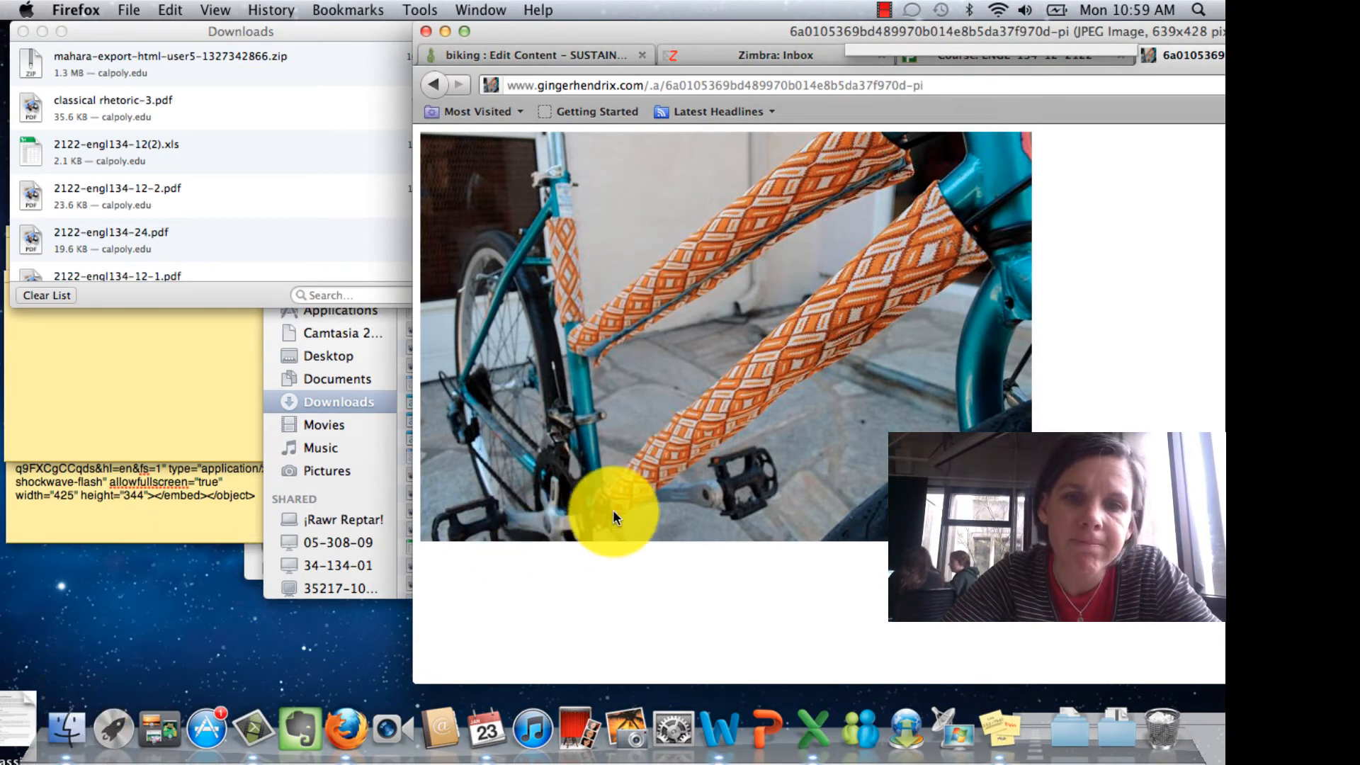
pyautogui.moveTo(674, 436); pyautogui.dragTo(168, 618)
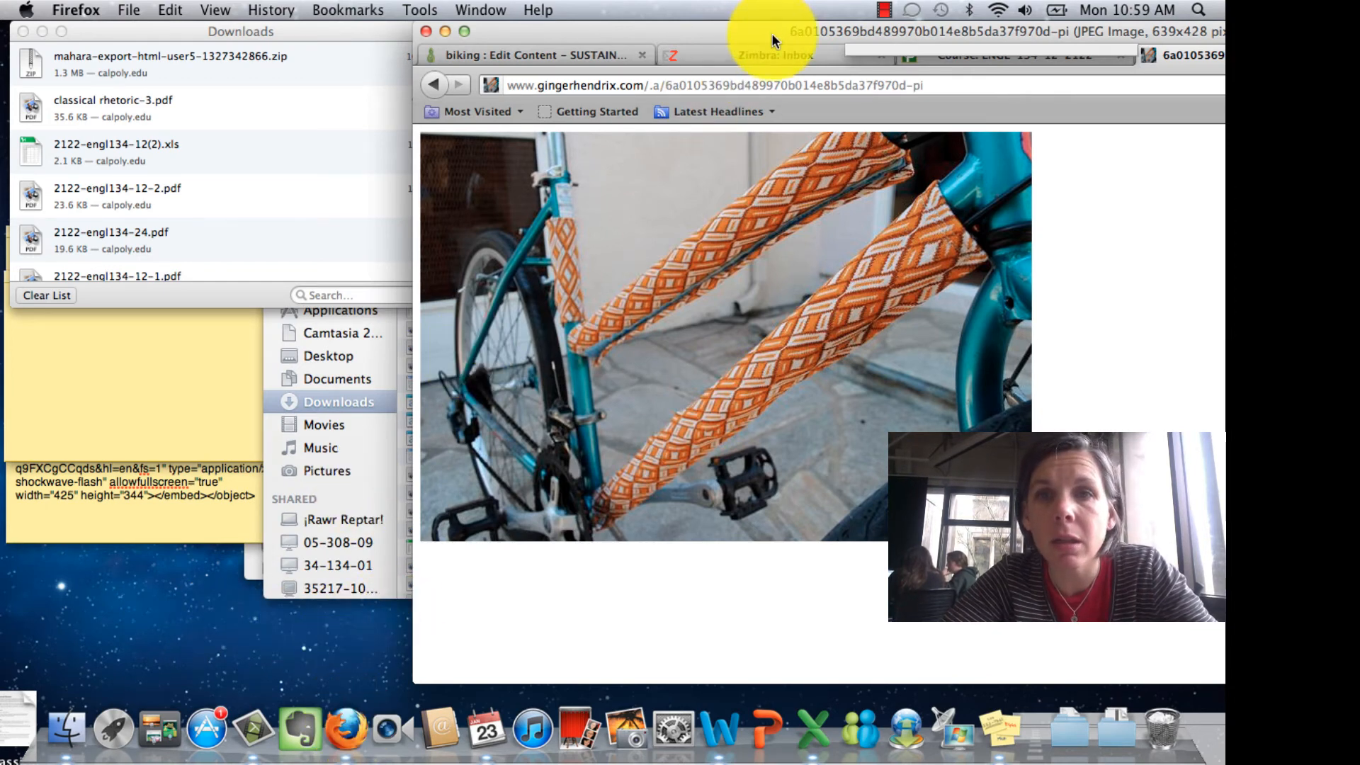
# Step: Add an An Image block to the "biking" page, choose the bike JPEG from the Desktop as its upload file, and save
pyautogui.moveTo(771, 32); pyautogui.dragTo(453, 69)
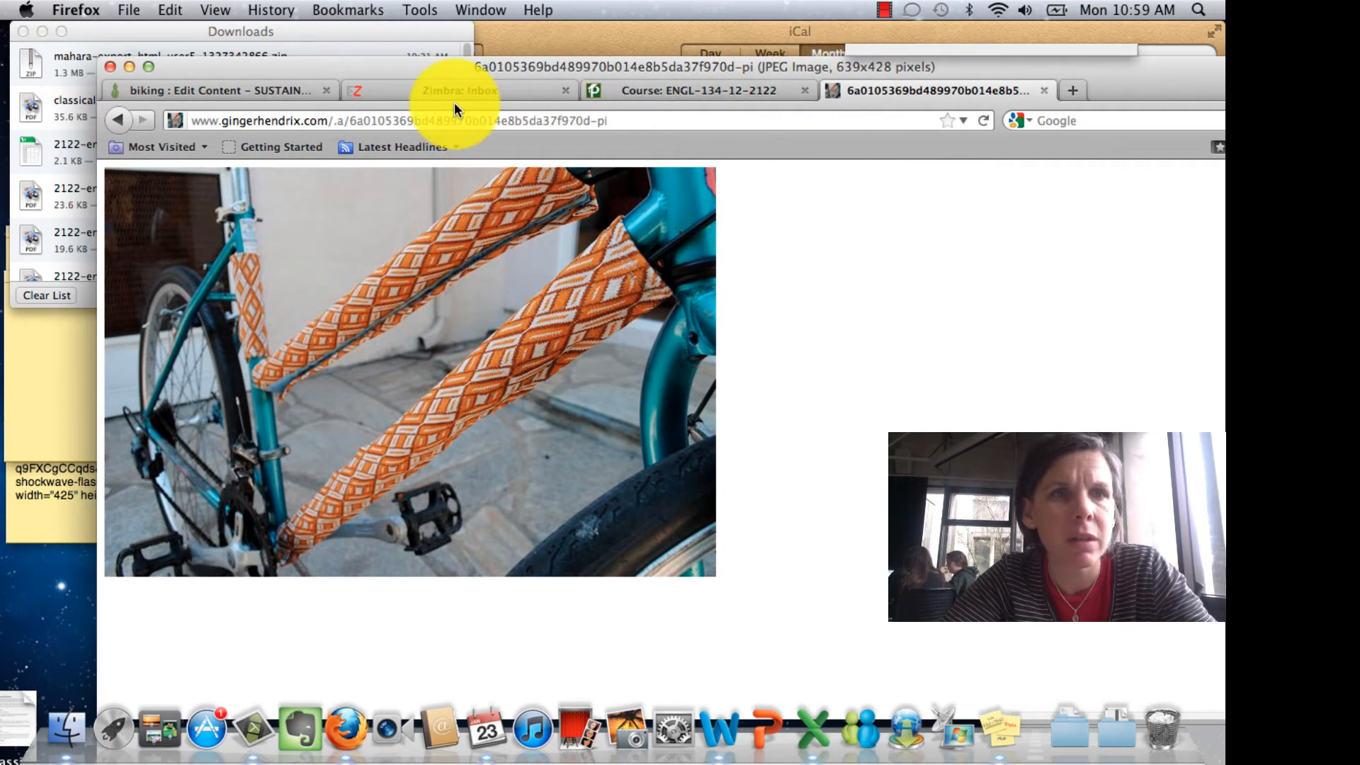
pyautogui.click(260, 93)
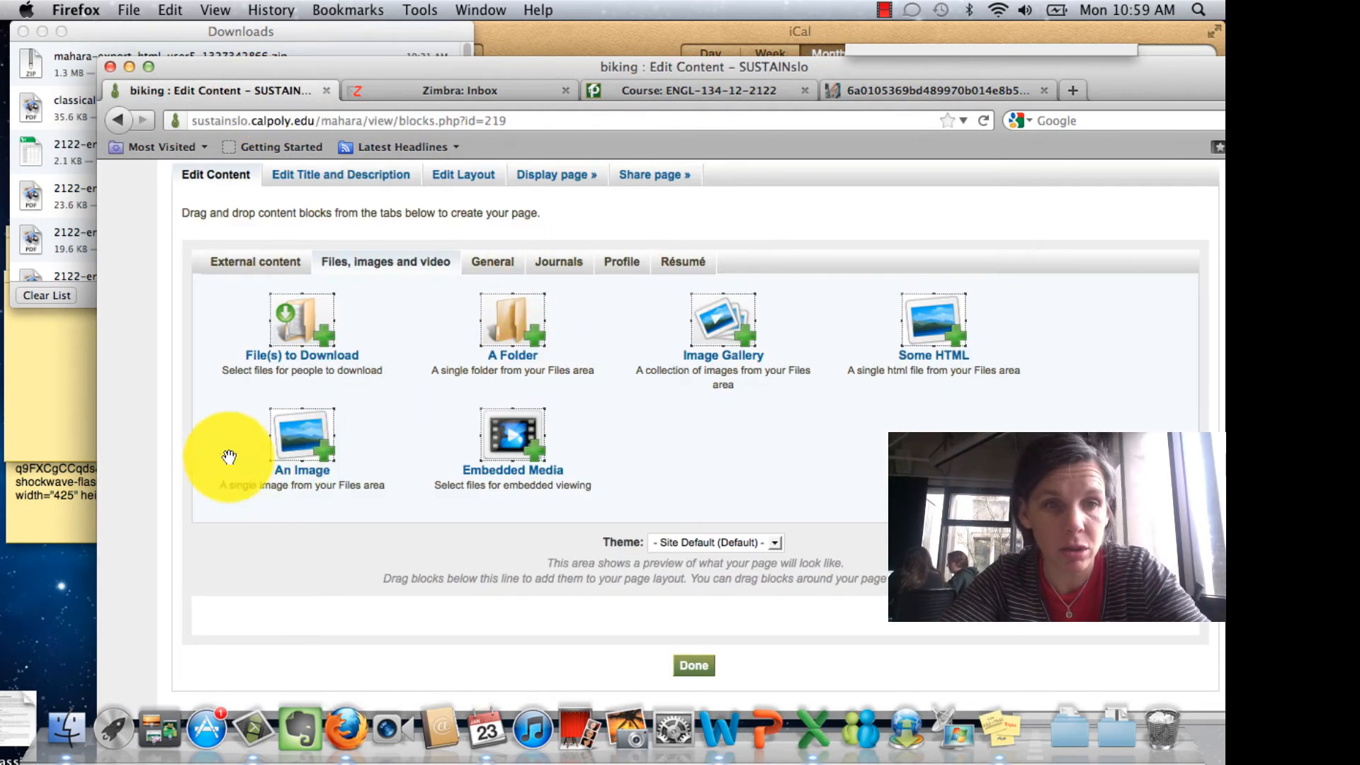
pyautogui.moveTo(283, 430); pyautogui.dragTo(354, 600)
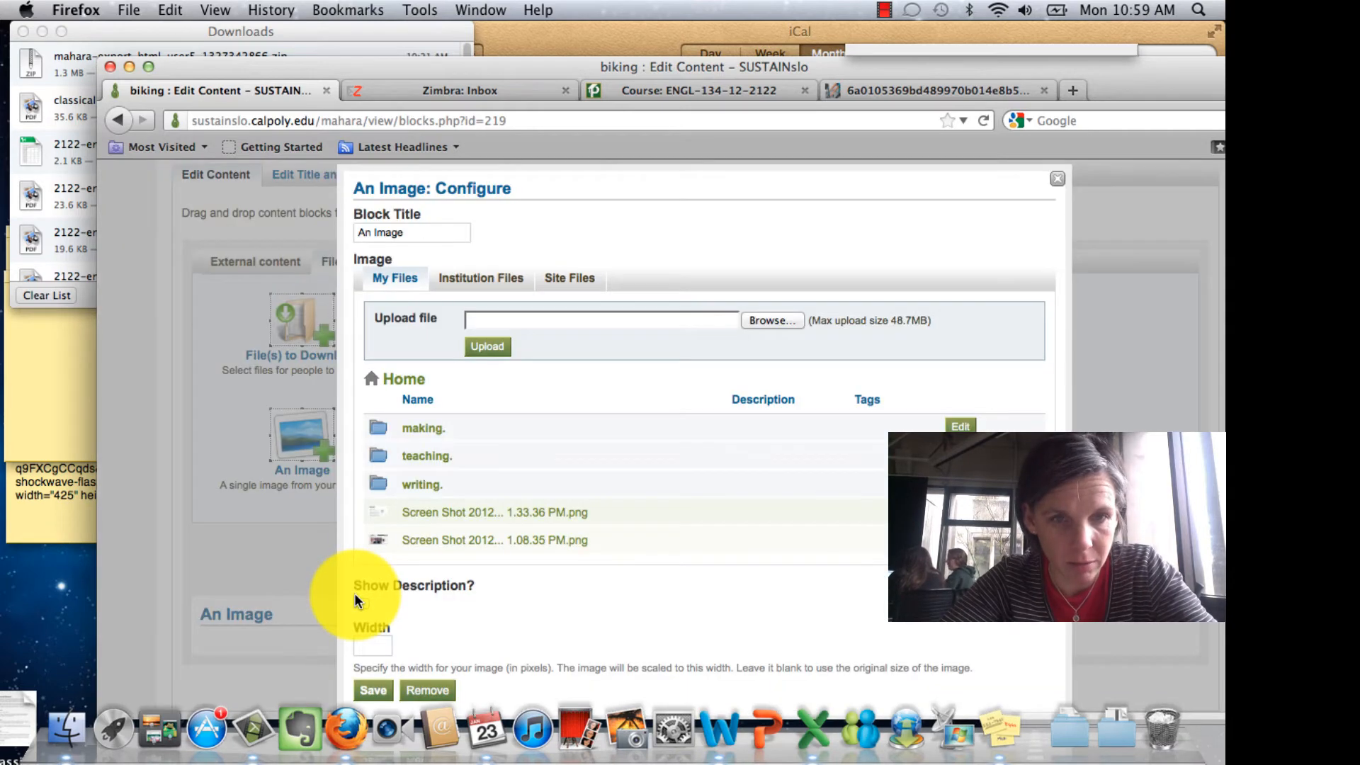
pyautogui.click(789, 323)
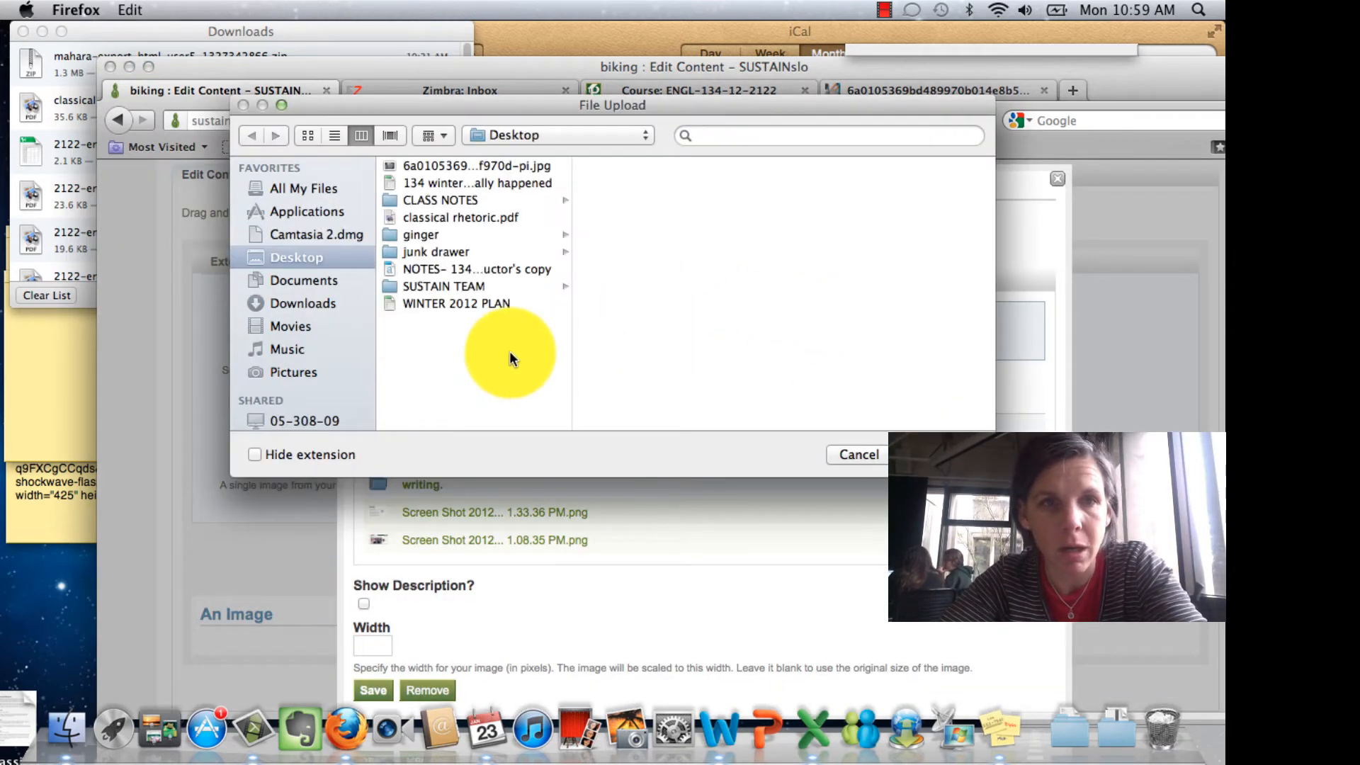
pyautogui.click(491, 166)
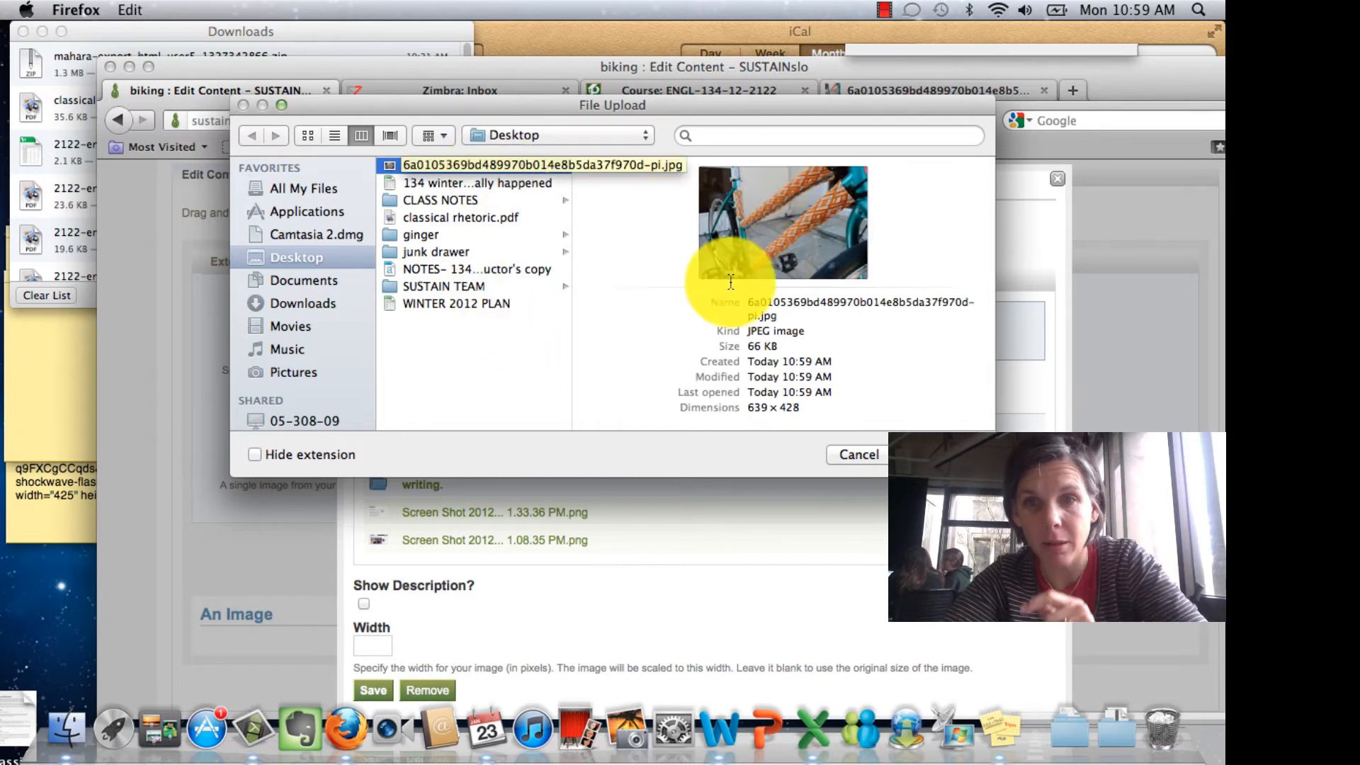
pyautogui.click(968, 455)
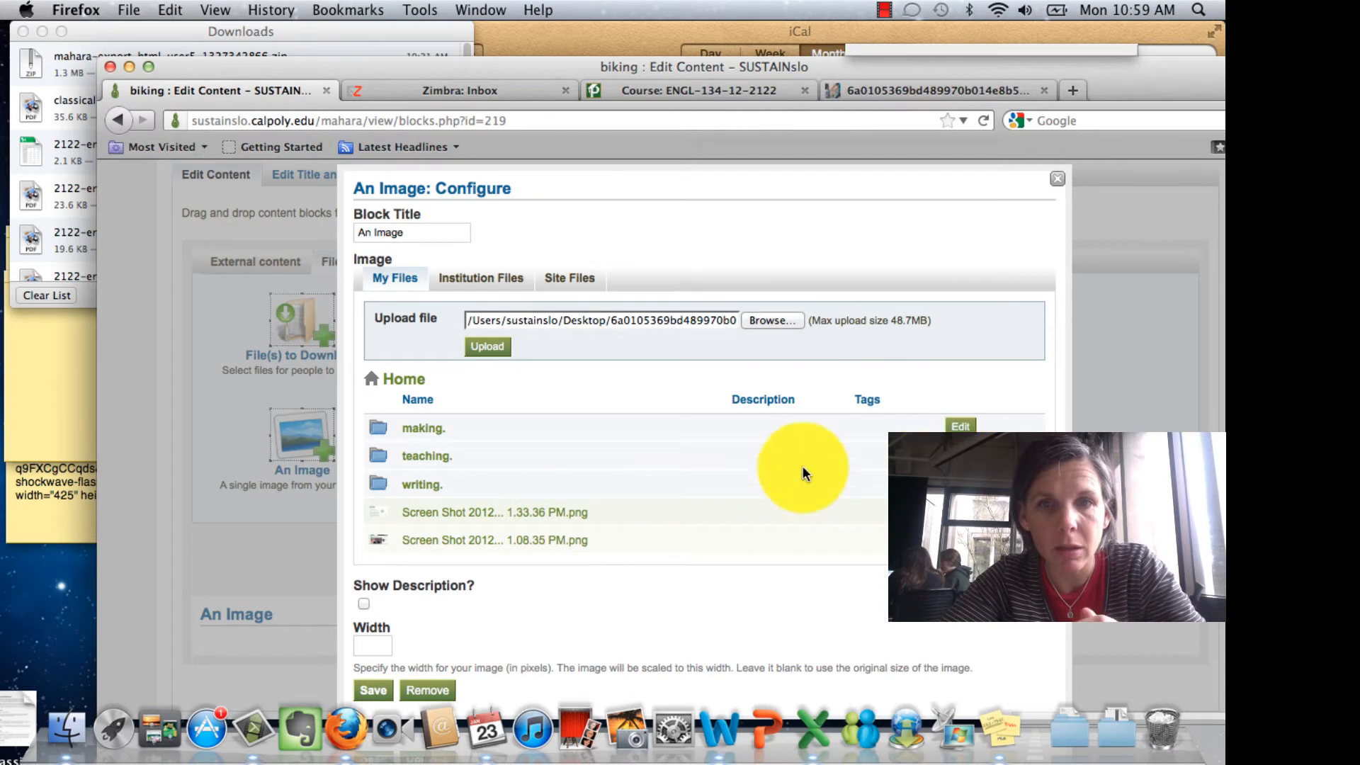
pyautogui.scroll(-1, 746, 476)
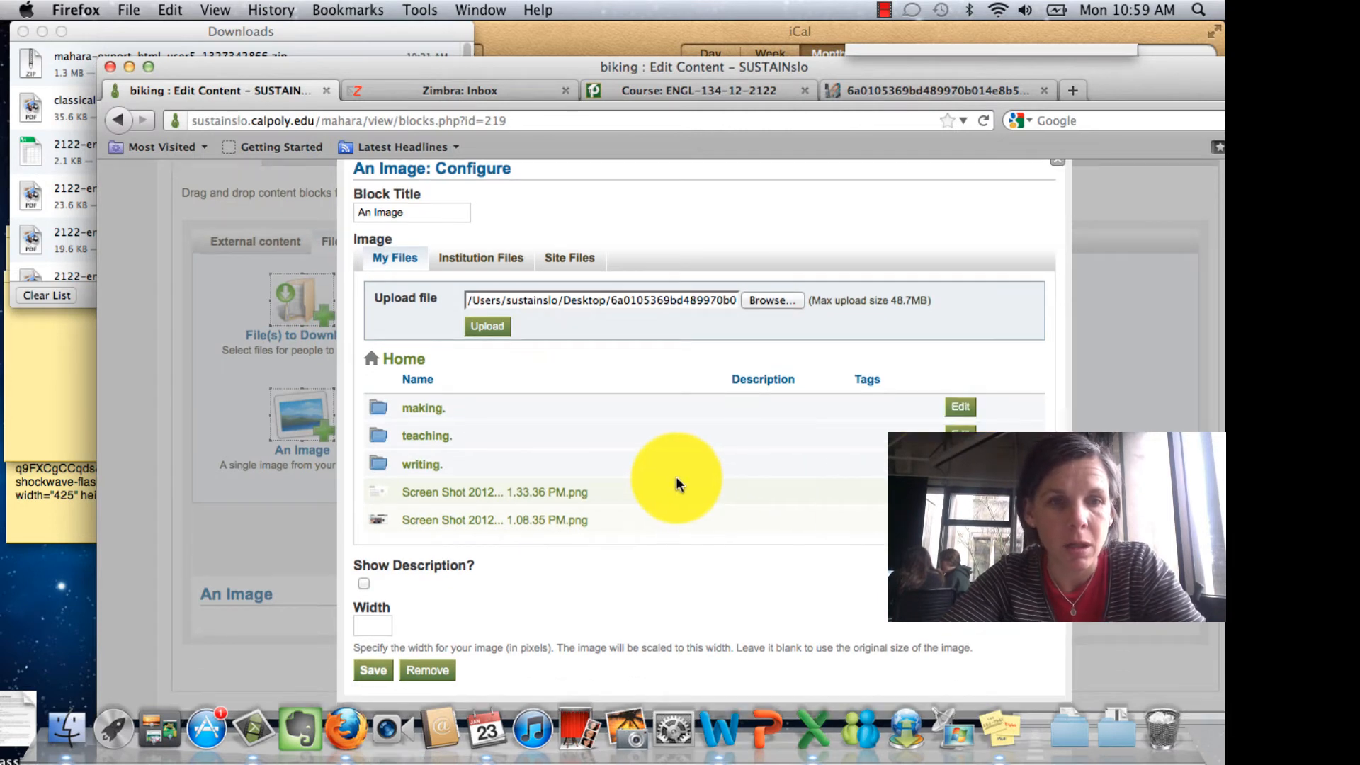
pyautogui.click(376, 671)
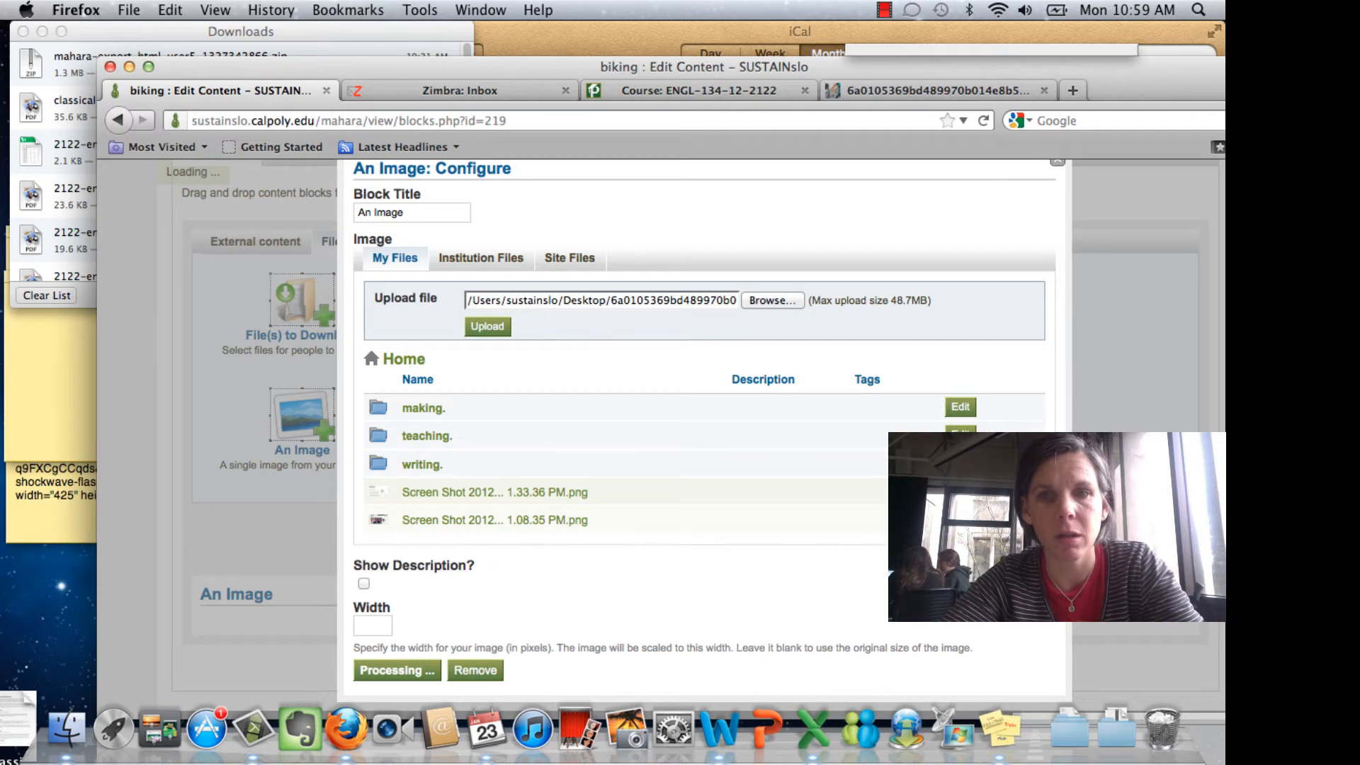
# Step: Delete the An Image block from the "biking" page while it is still processing
pyautogui.scroll(-2, 479, 566)
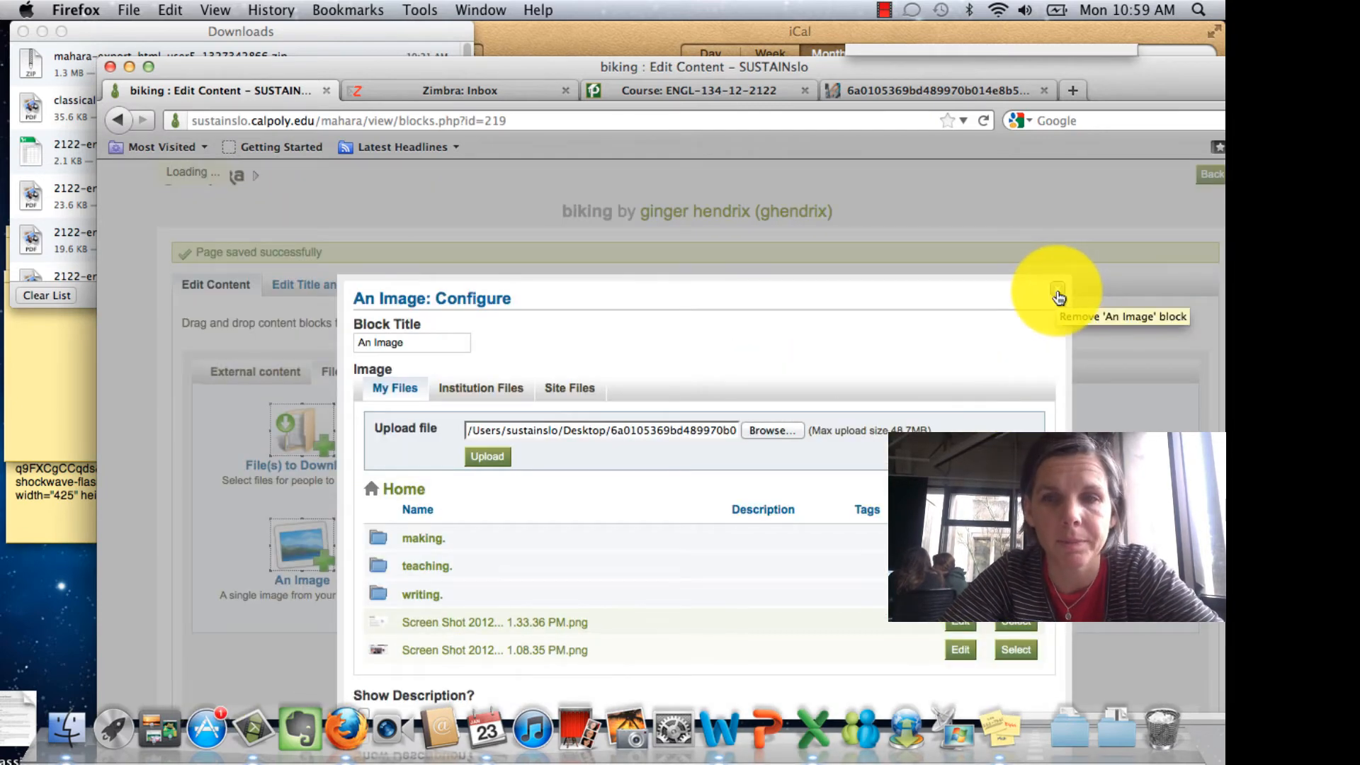
pyautogui.scroll(-5, 1058, 297)
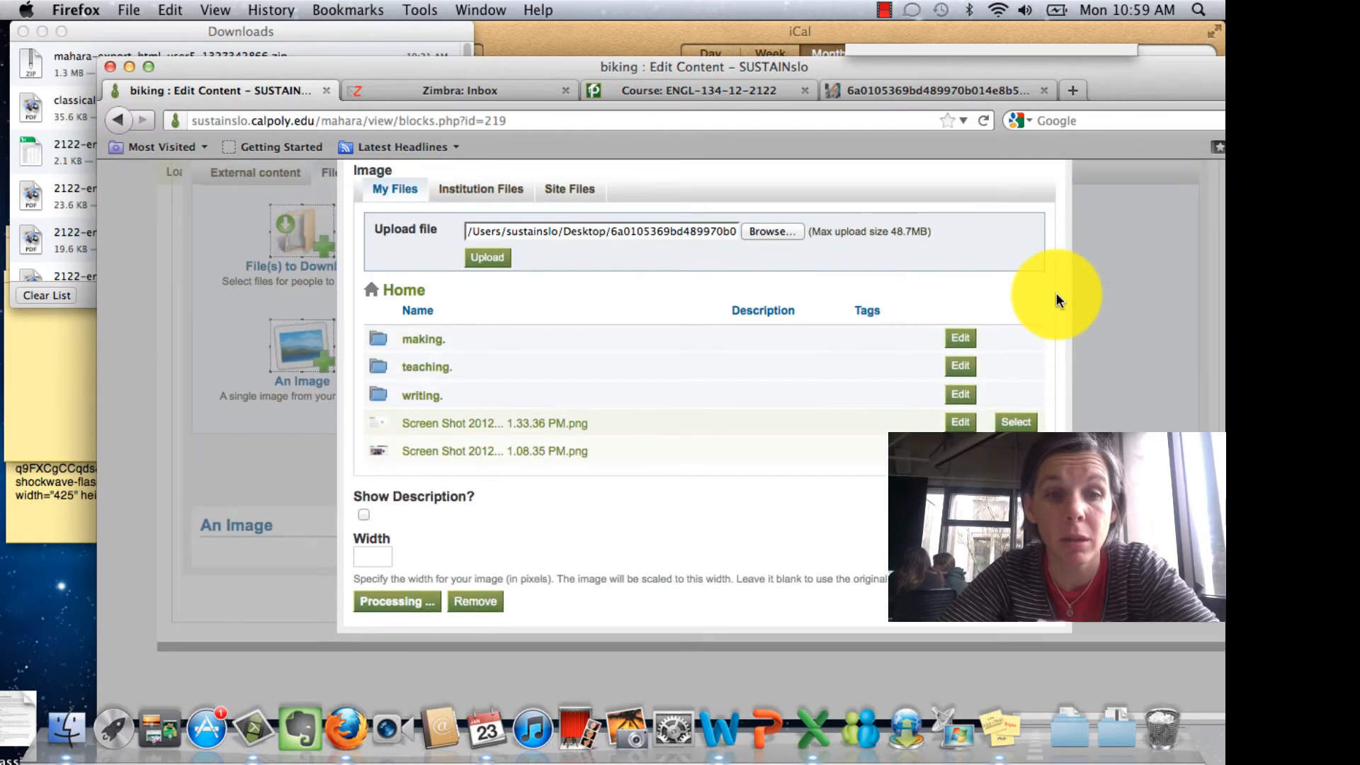
pyautogui.scroll(2, 1087, 270)
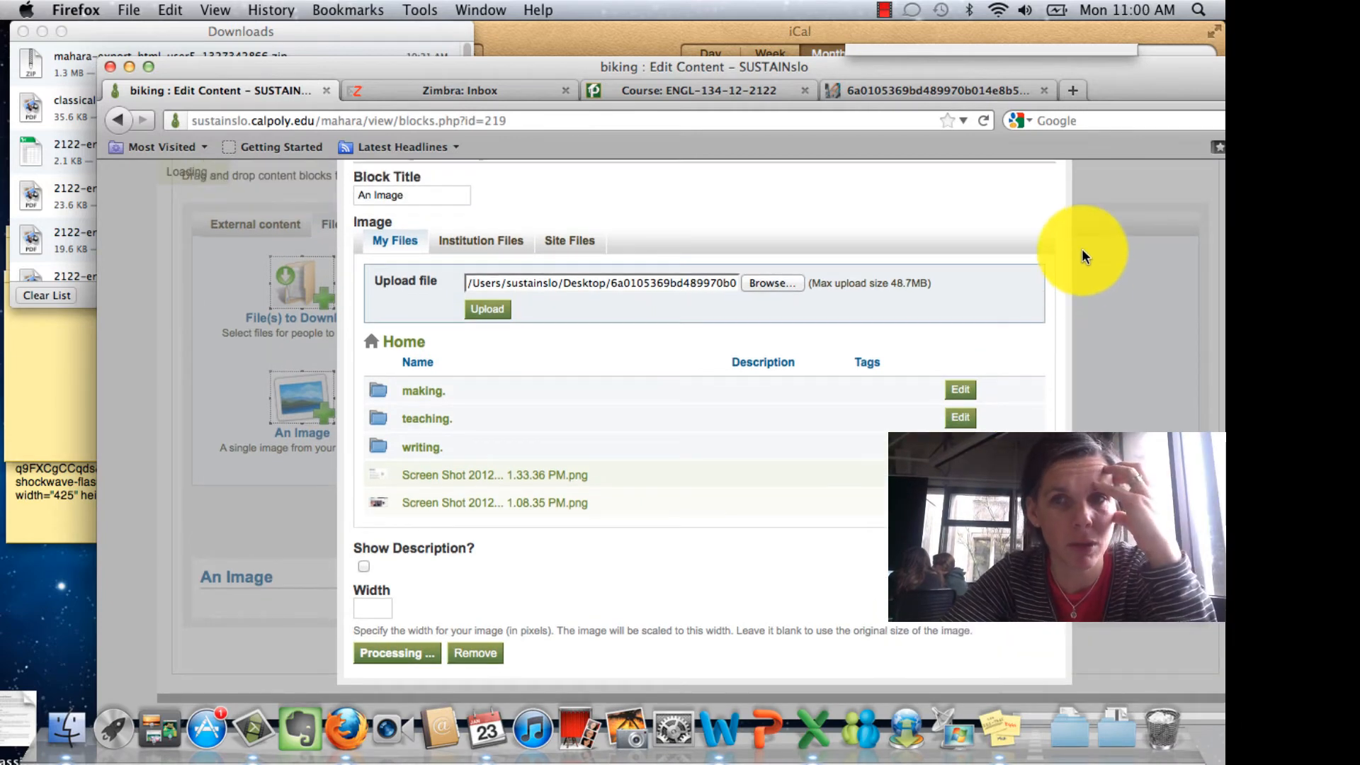
pyautogui.scroll(3, 1081, 256)
pyautogui.click(1058, 289)
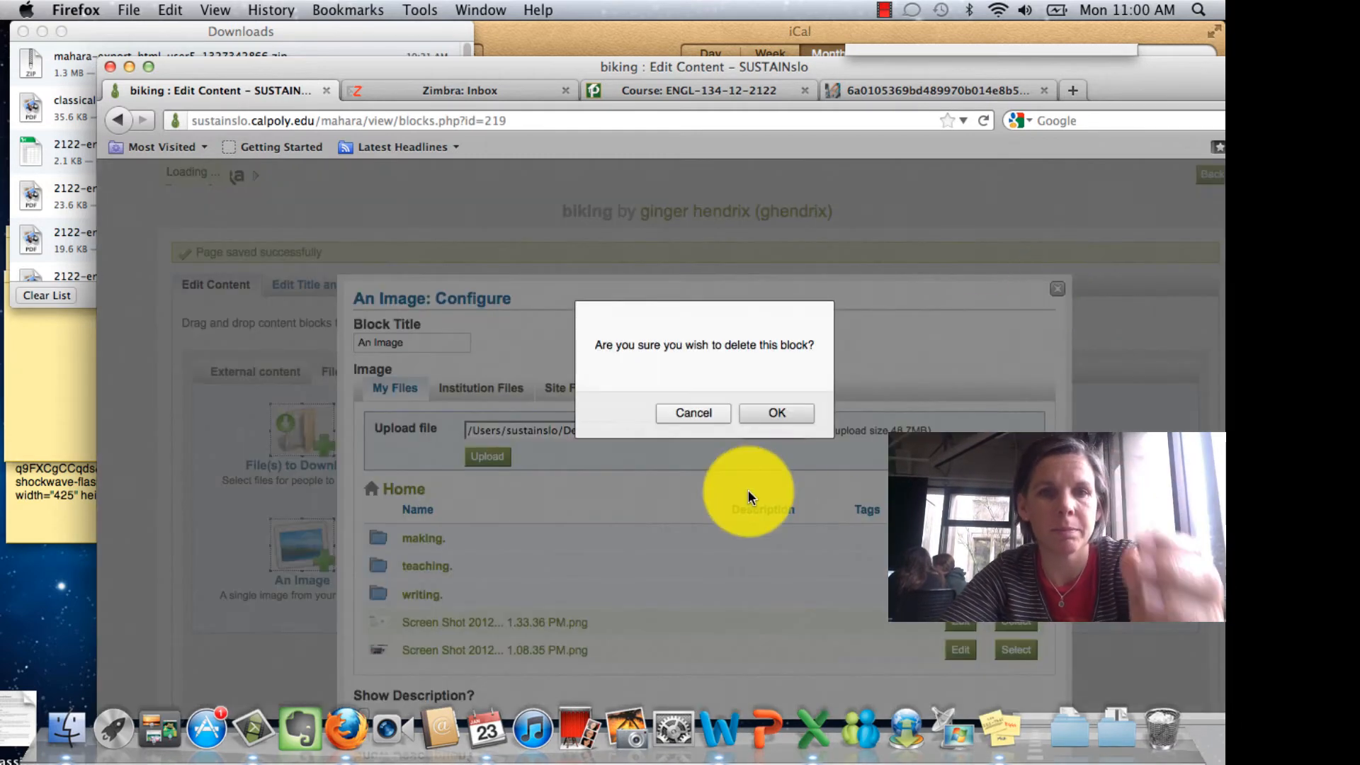
pyautogui.click(775, 413)
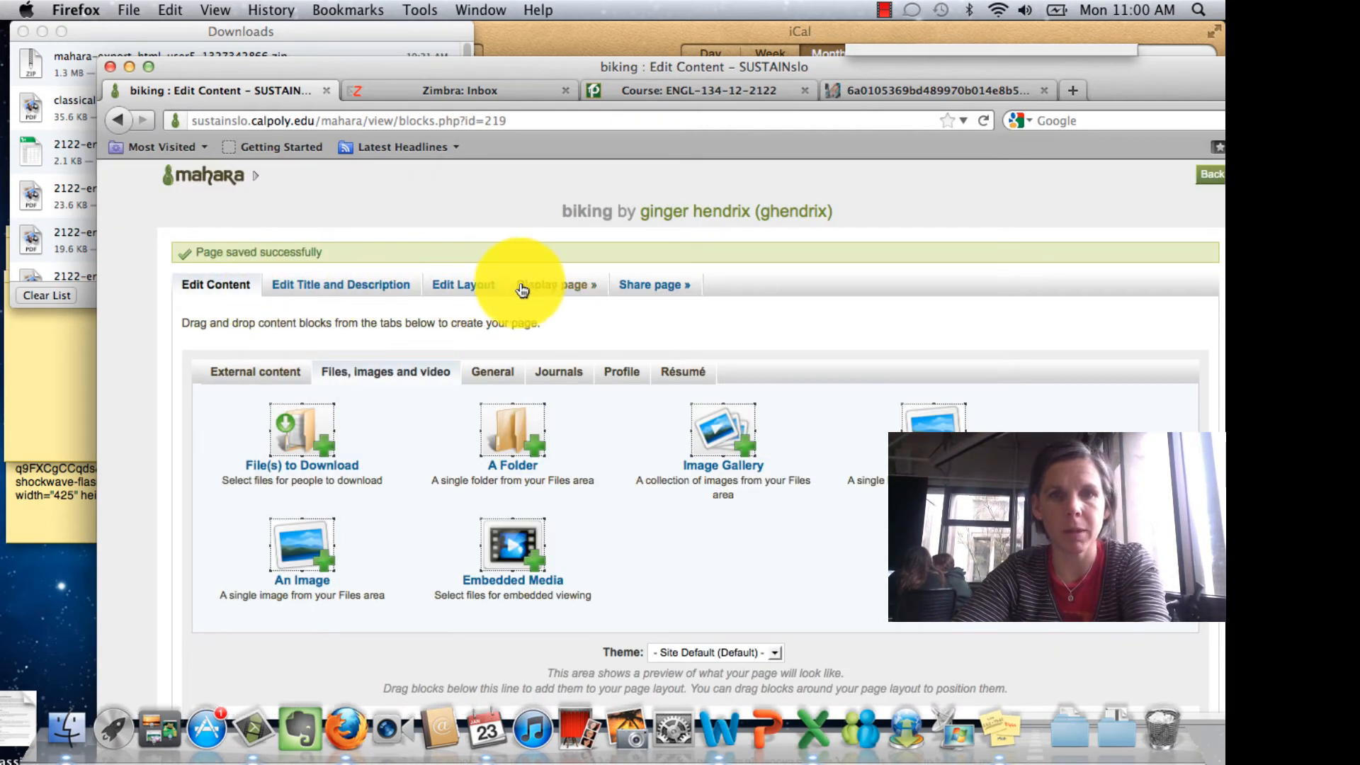
# Step: Examine the General and Journals content blocks available for the "biking" page
pyautogui.scroll(-1, 593, 385)
pyautogui.scroll(-2, 592, 379)
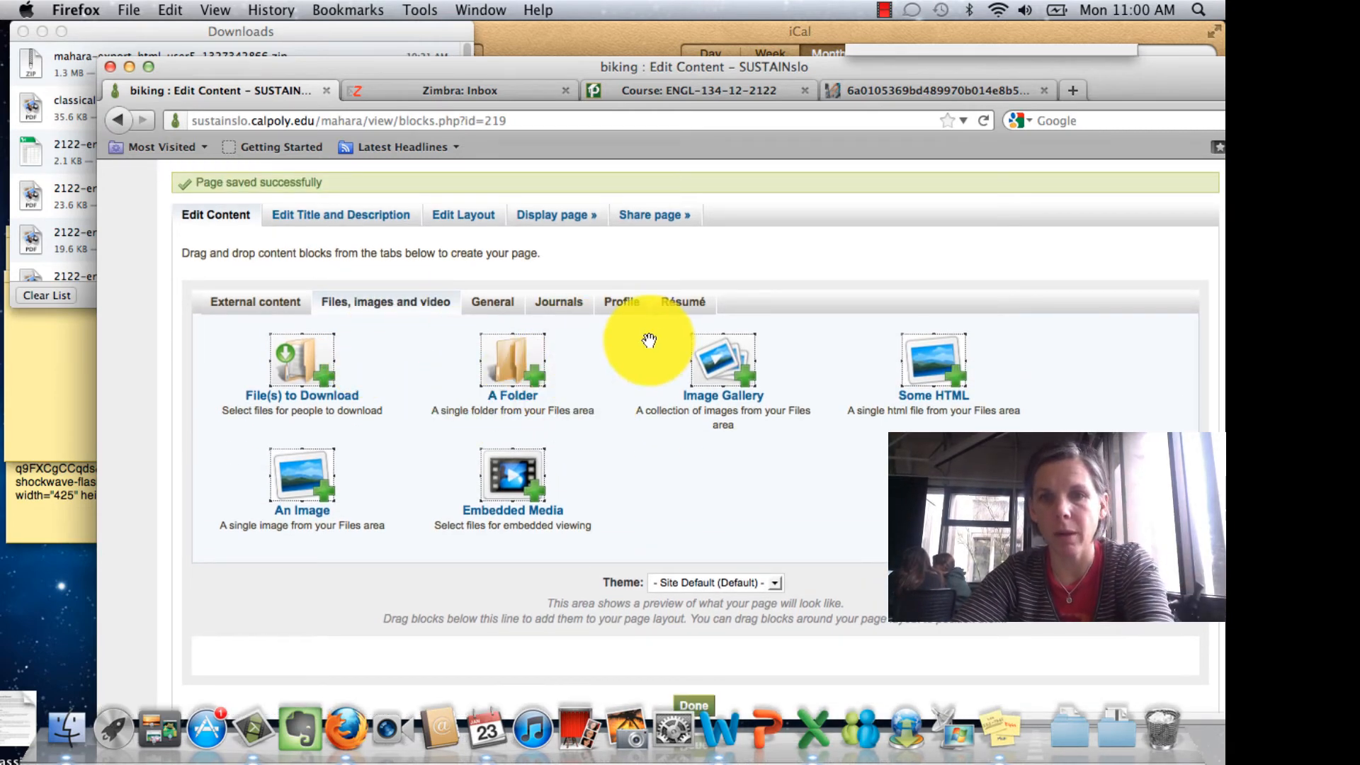
pyautogui.click(489, 305)
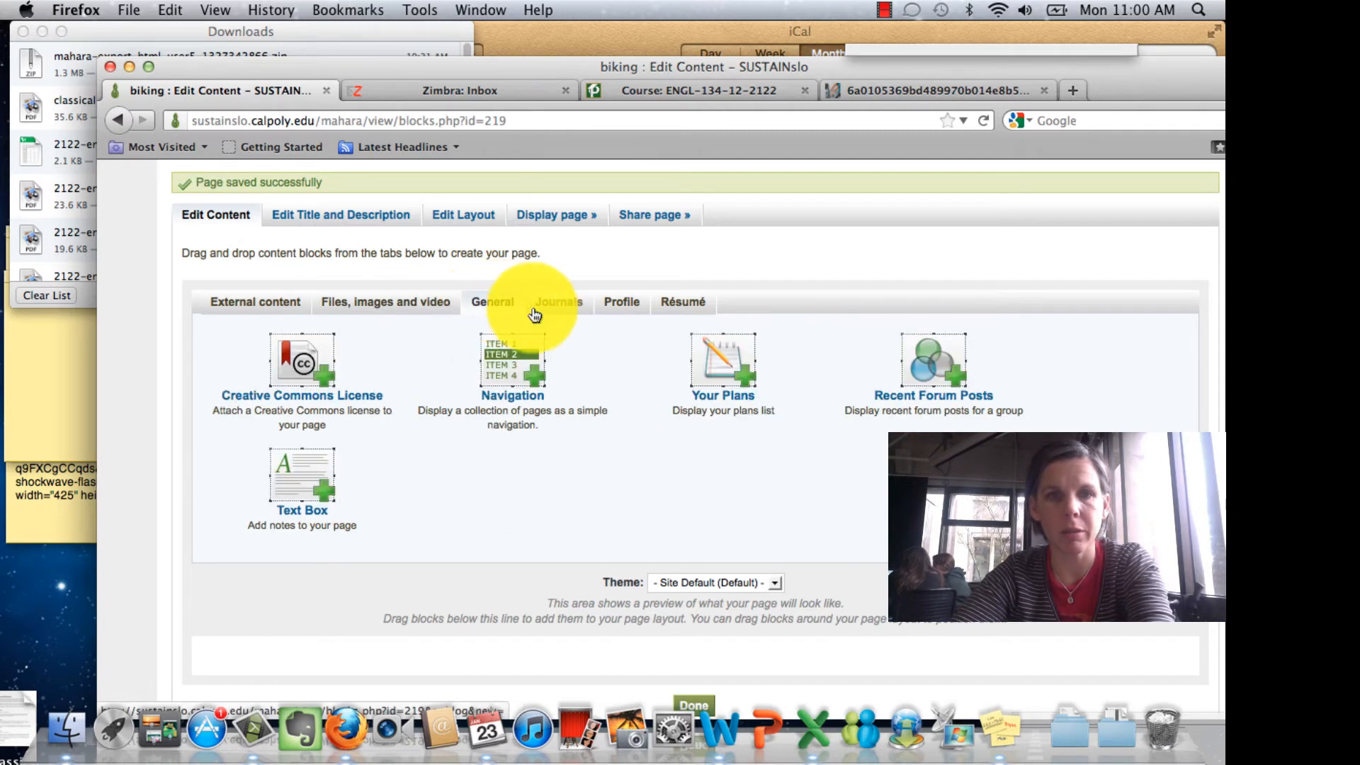
pyautogui.click(580, 309)
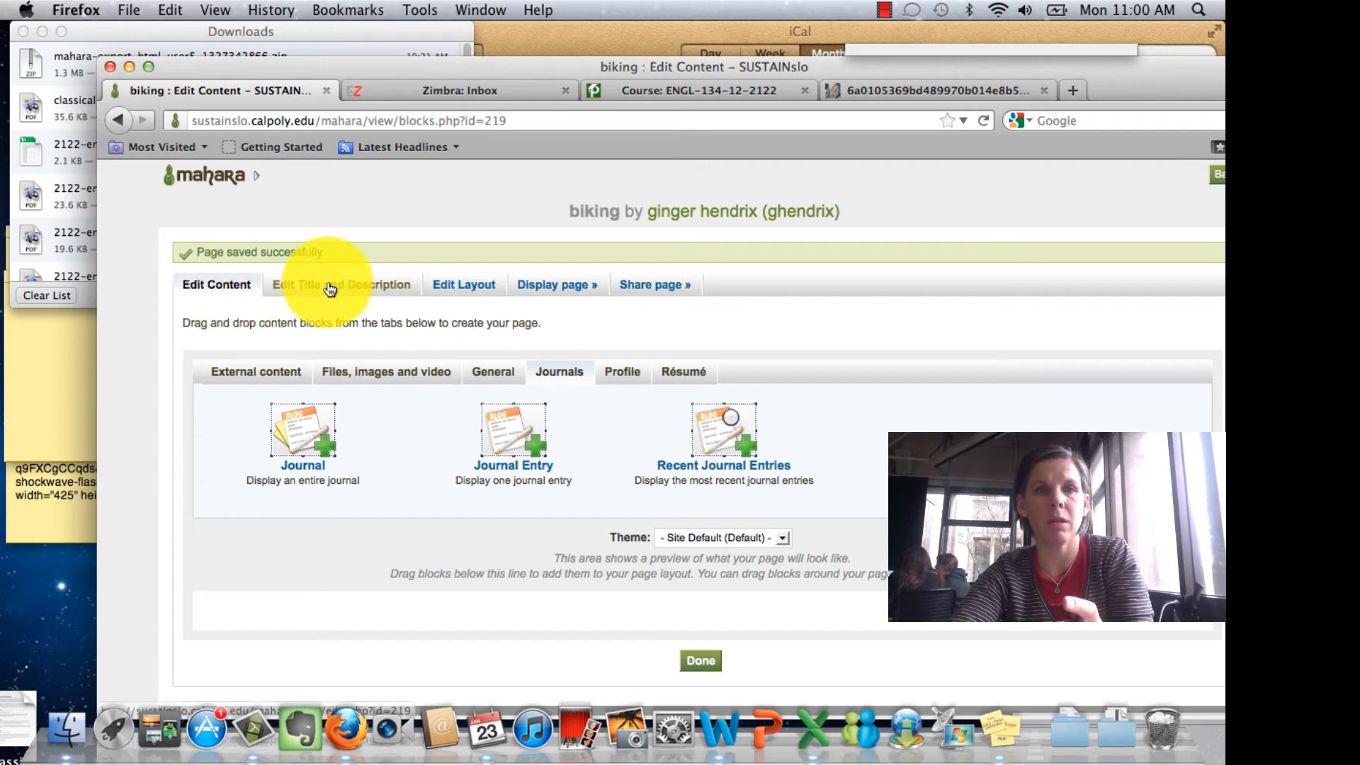
# Step: Change the "biking" page layout to 2 columns with a larger right column and save it
pyautogui.click(472, 296)
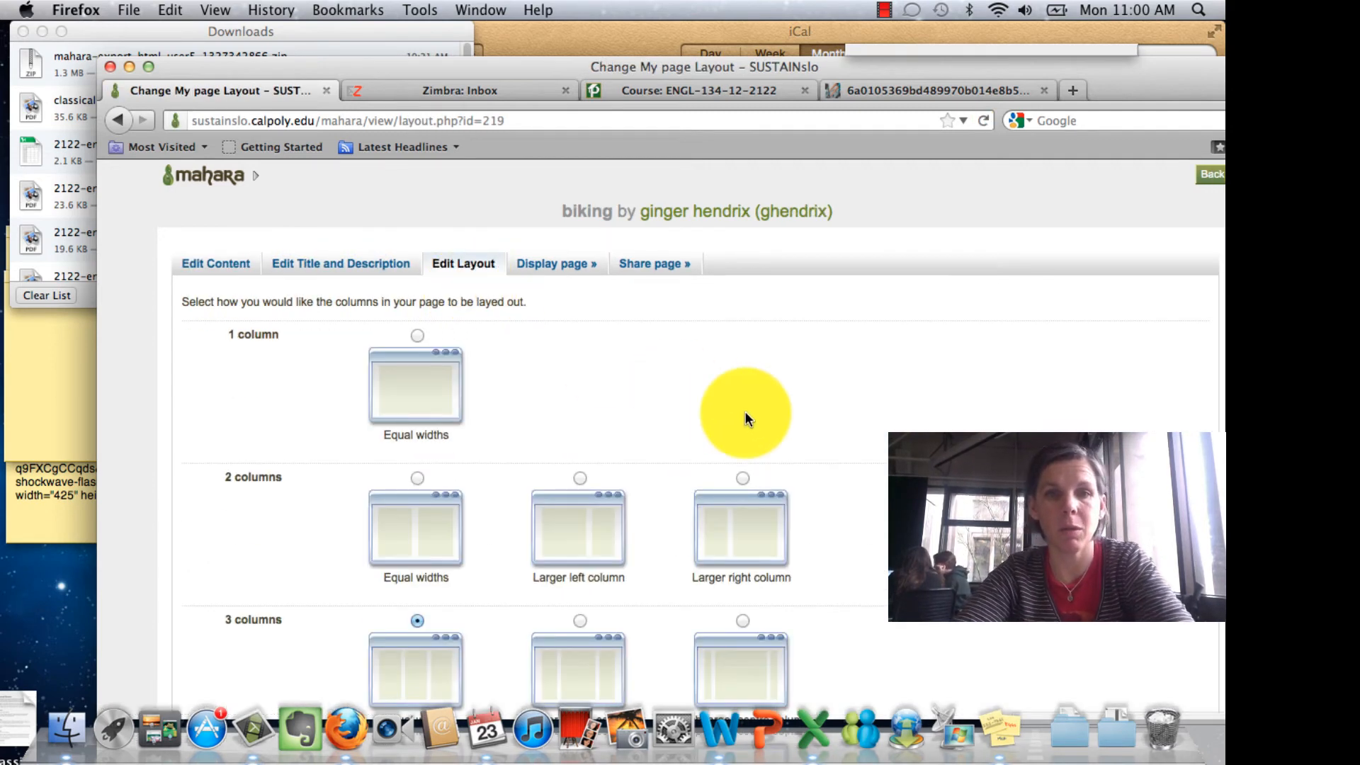
pyautogui.scroll(-2, 745, 414)
pyautogui.scroll(-1, 746, 411)
pyautogui.scroll(1, 745, 411)
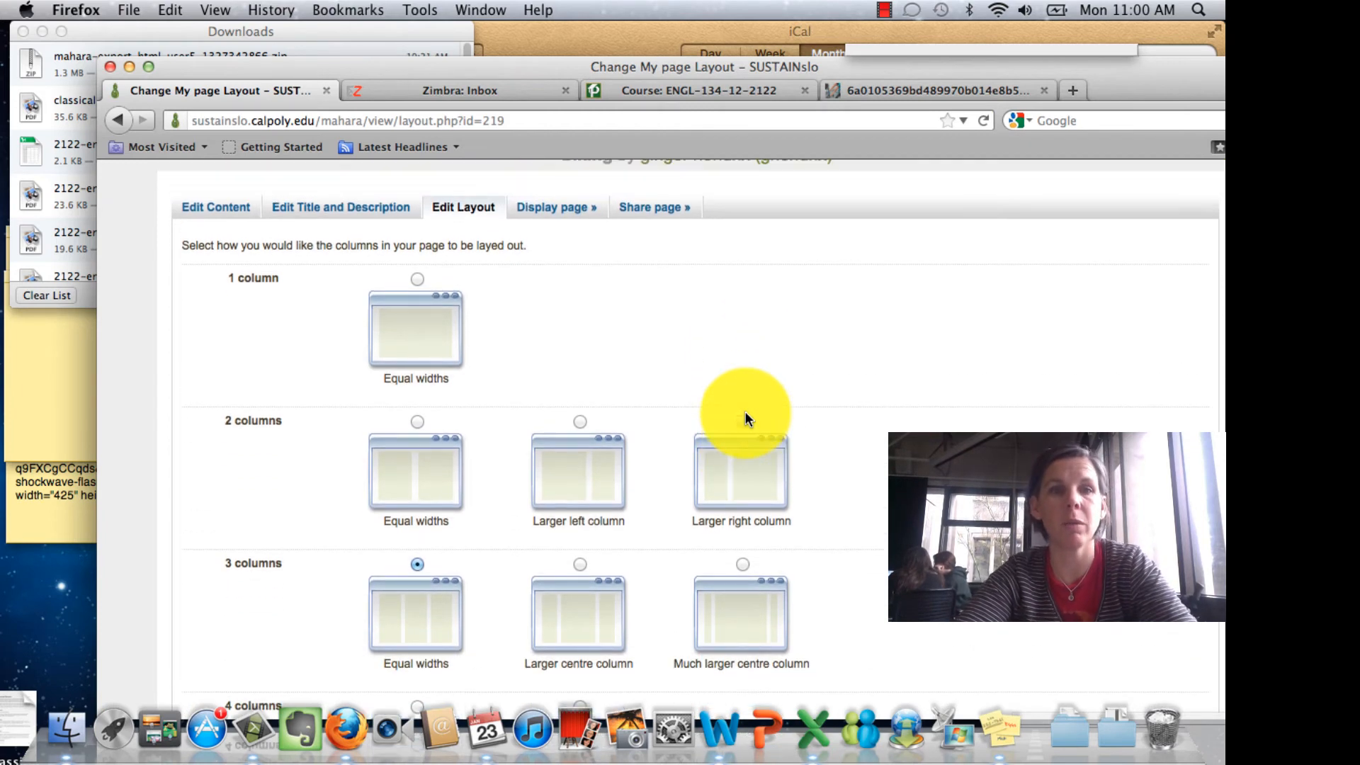
pyautogui.click(416, 281)
pyautogui.scroll(-6, 981, 464)
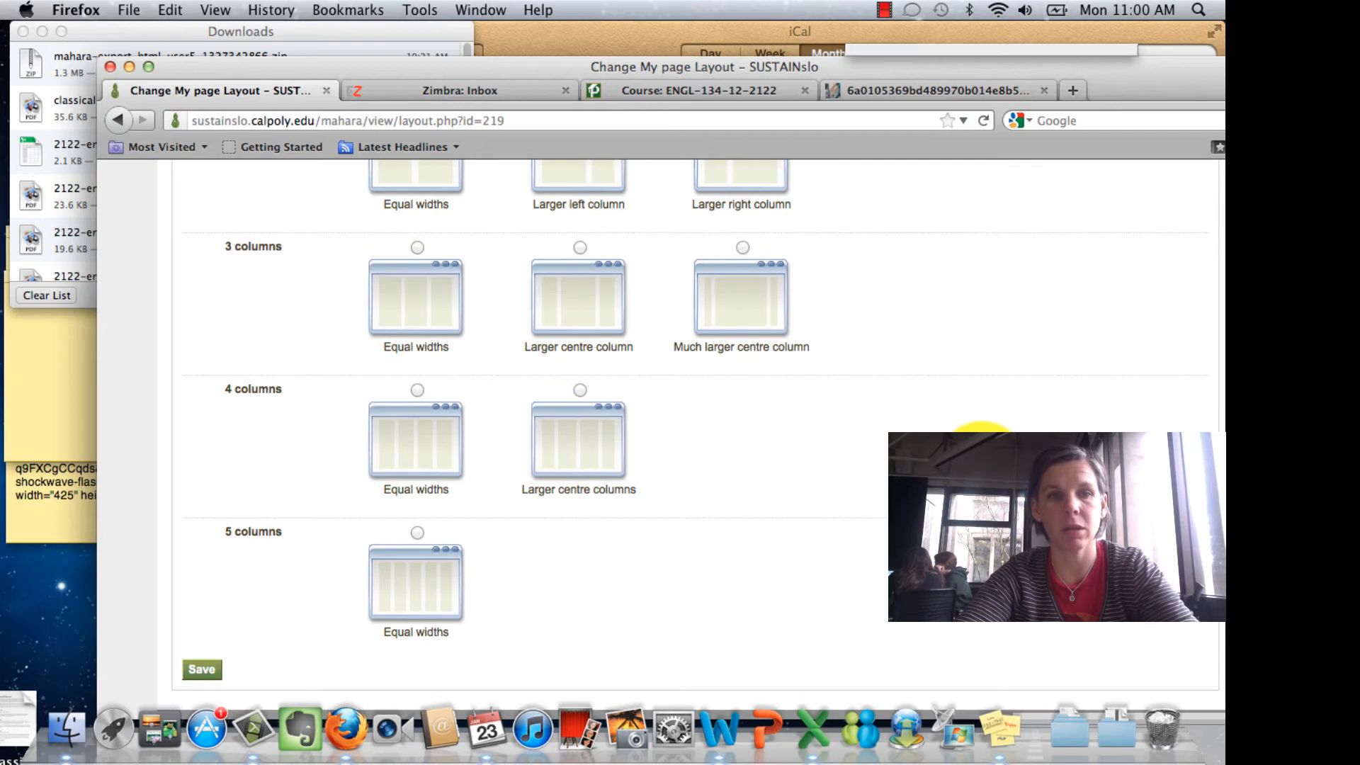
pyautogui.scroll(6, 981, 453)
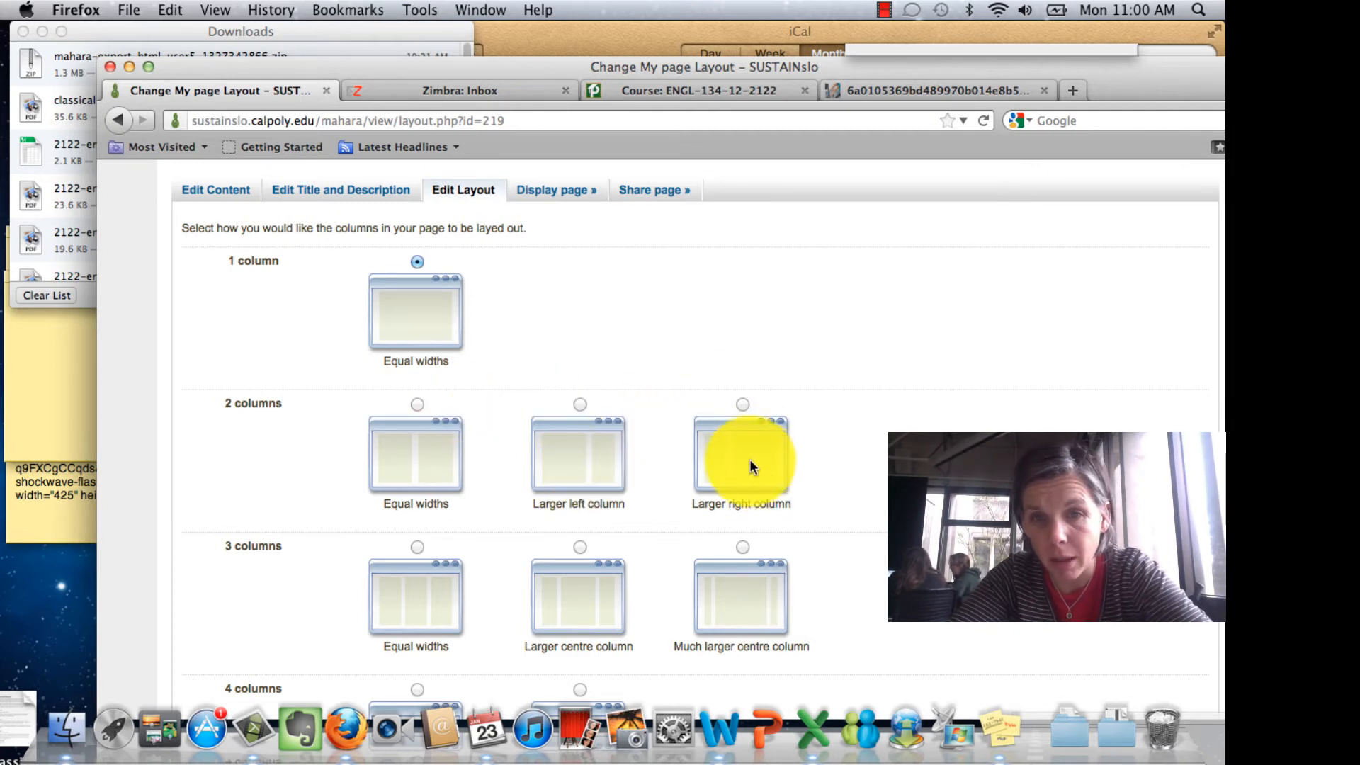
pyautogui.click(741, 403)
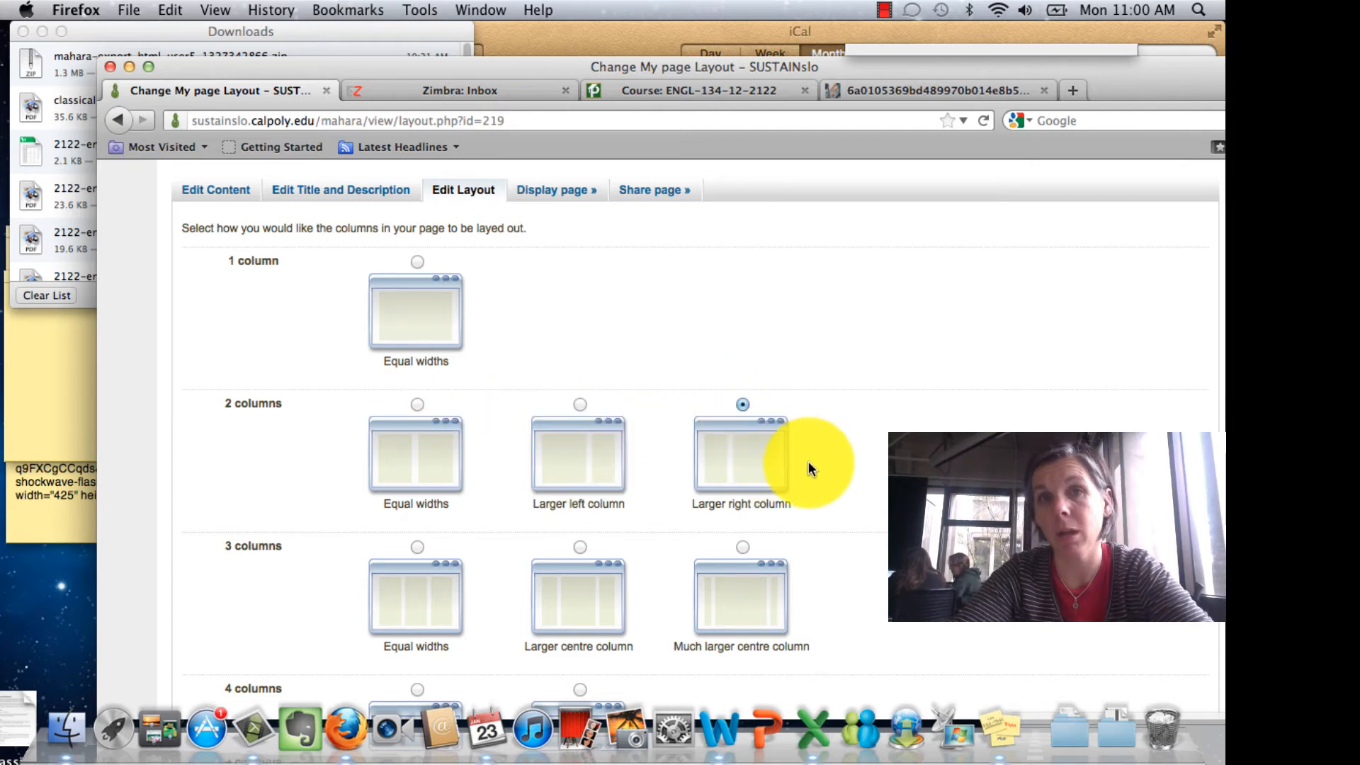
pyautogui.scroll(-7, 809, 467)
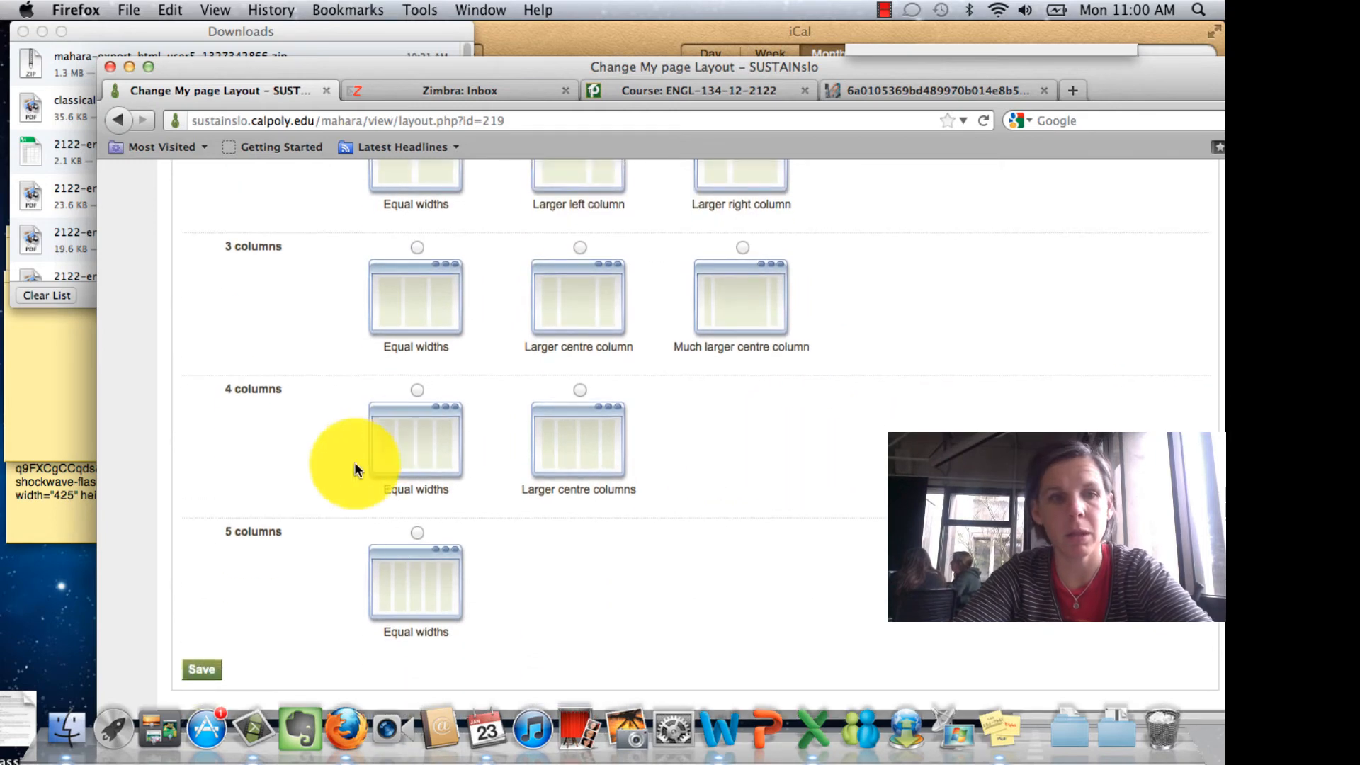
pyautogui.click(201, 667)
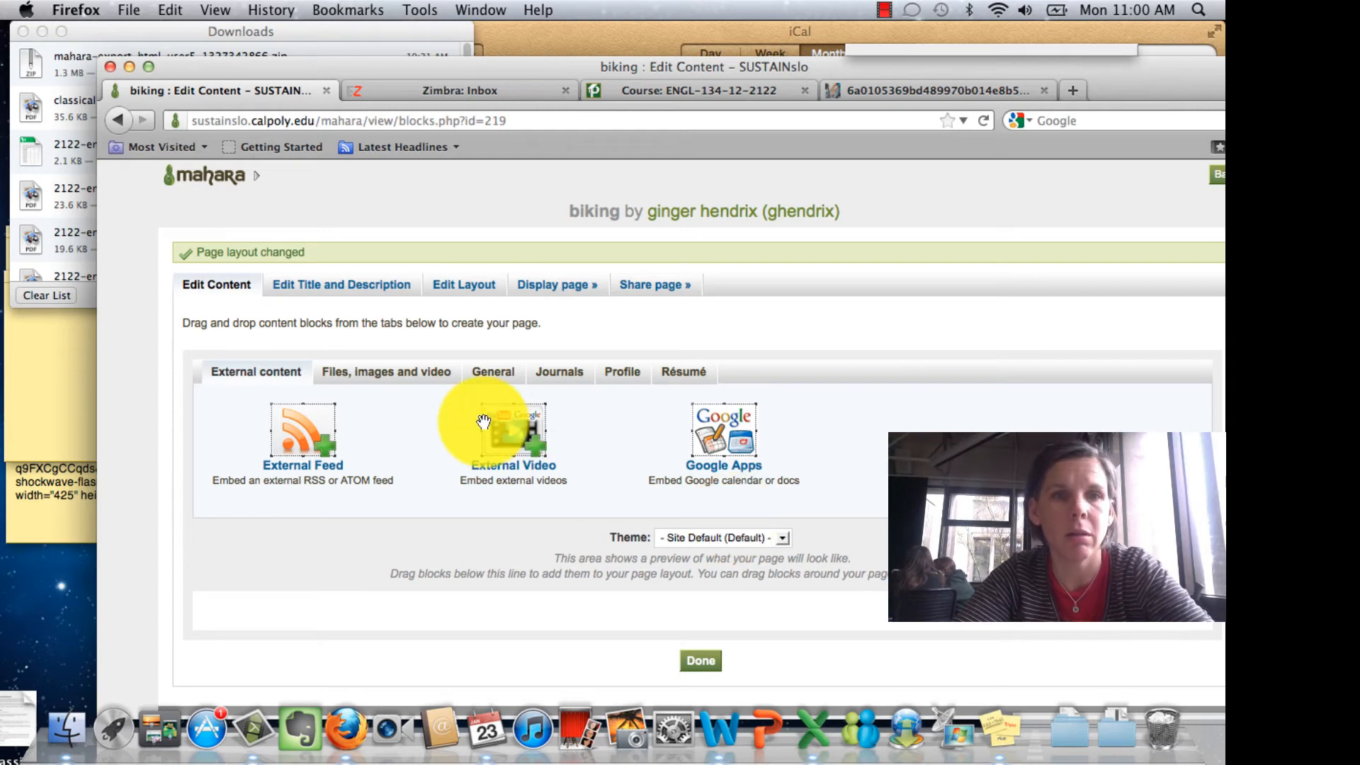
pyautogui.click(401, 374)
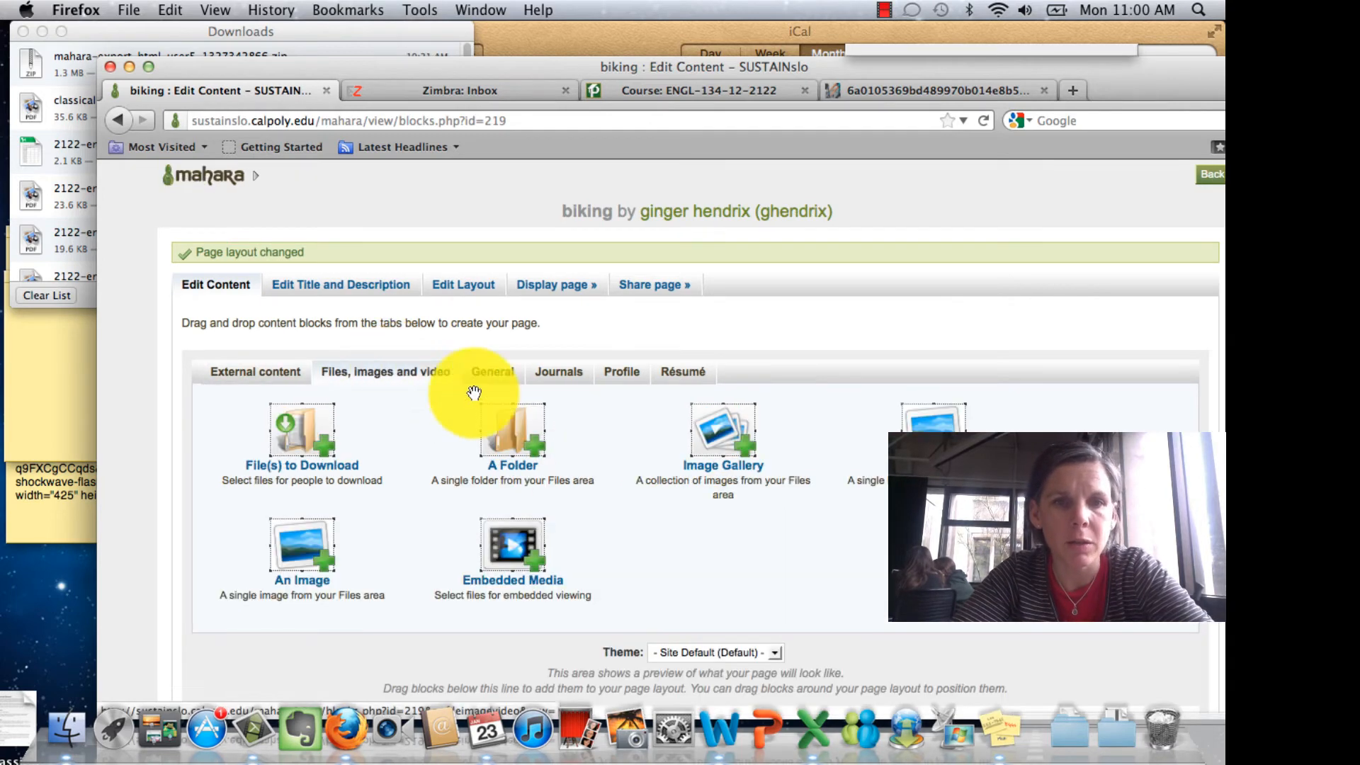
pyautogui.scroll(-3, 652, 473)
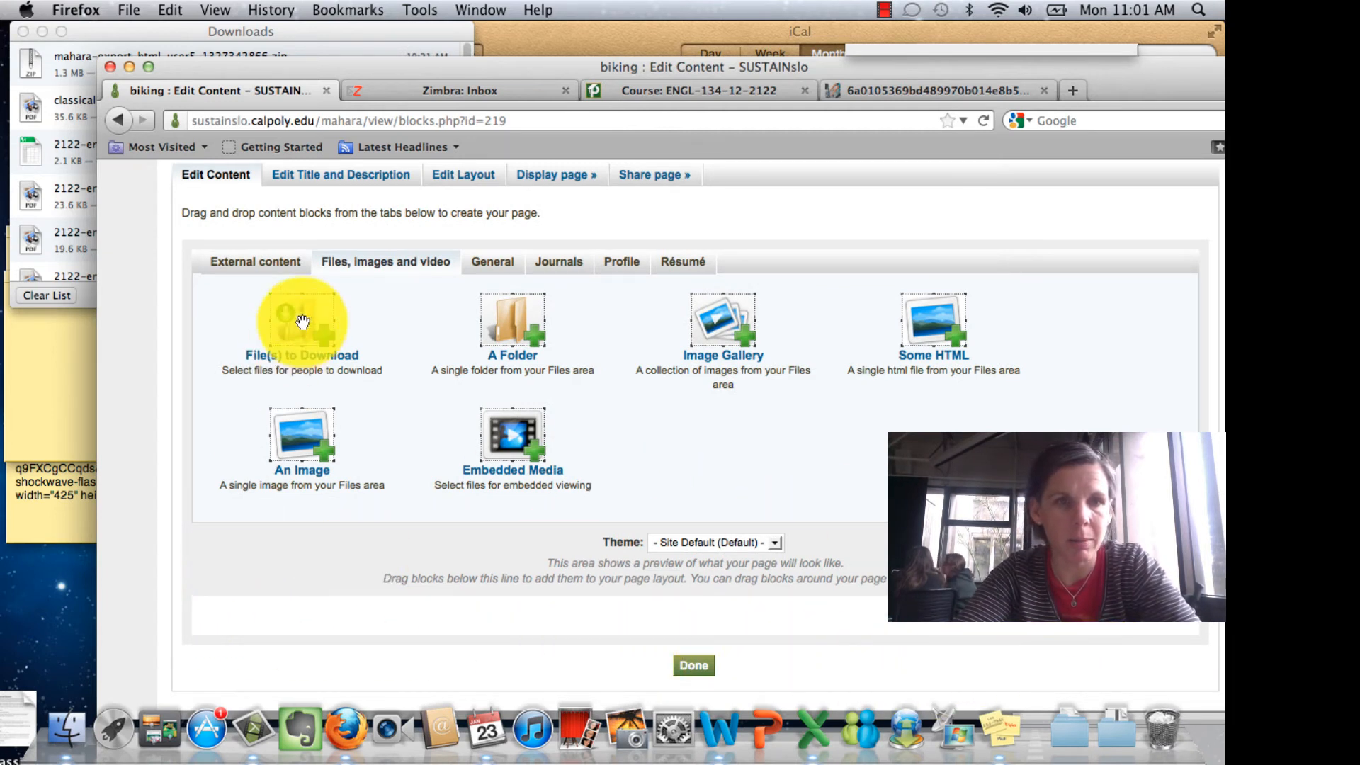
pyautogui.moveTo(303, 324); pyautogui.dragTo(327, 624)
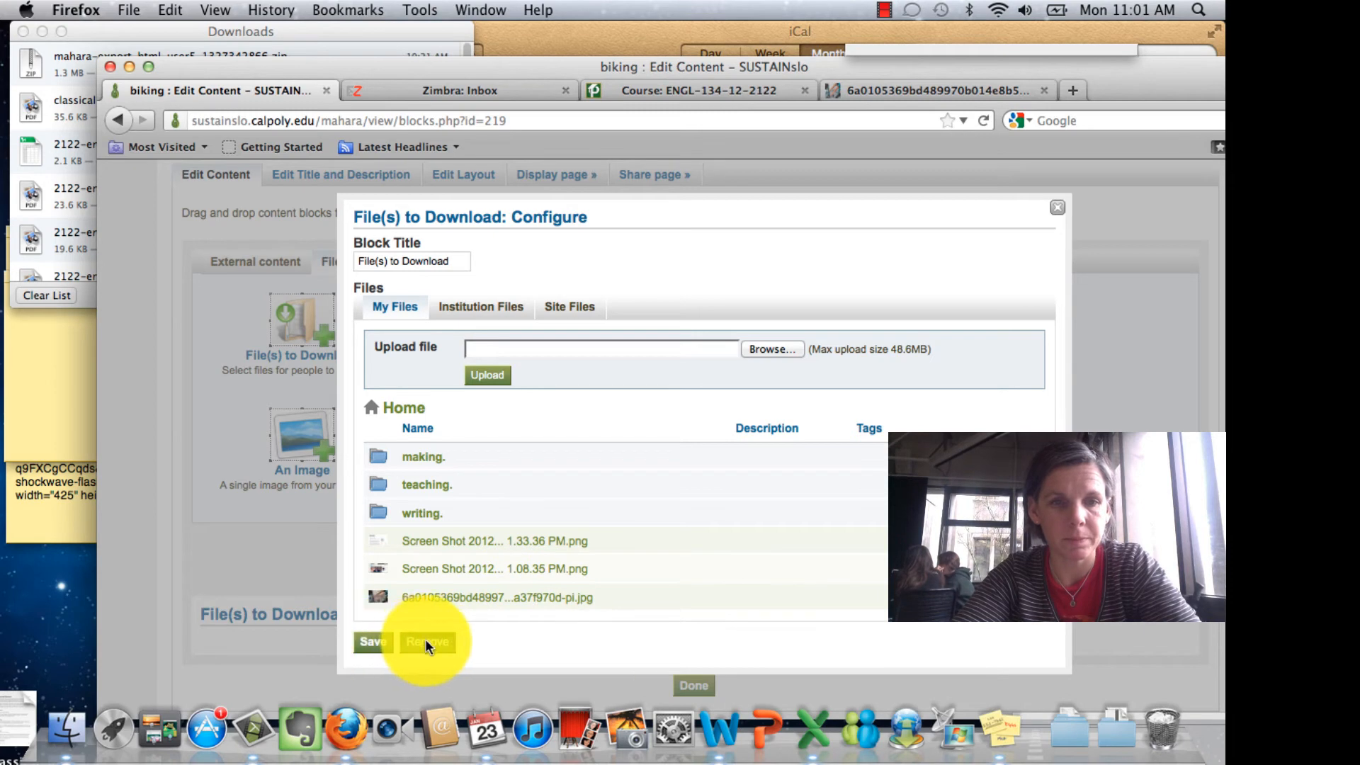
pyautogui.click(1060, 211)
pyautogui.click(770, 417)
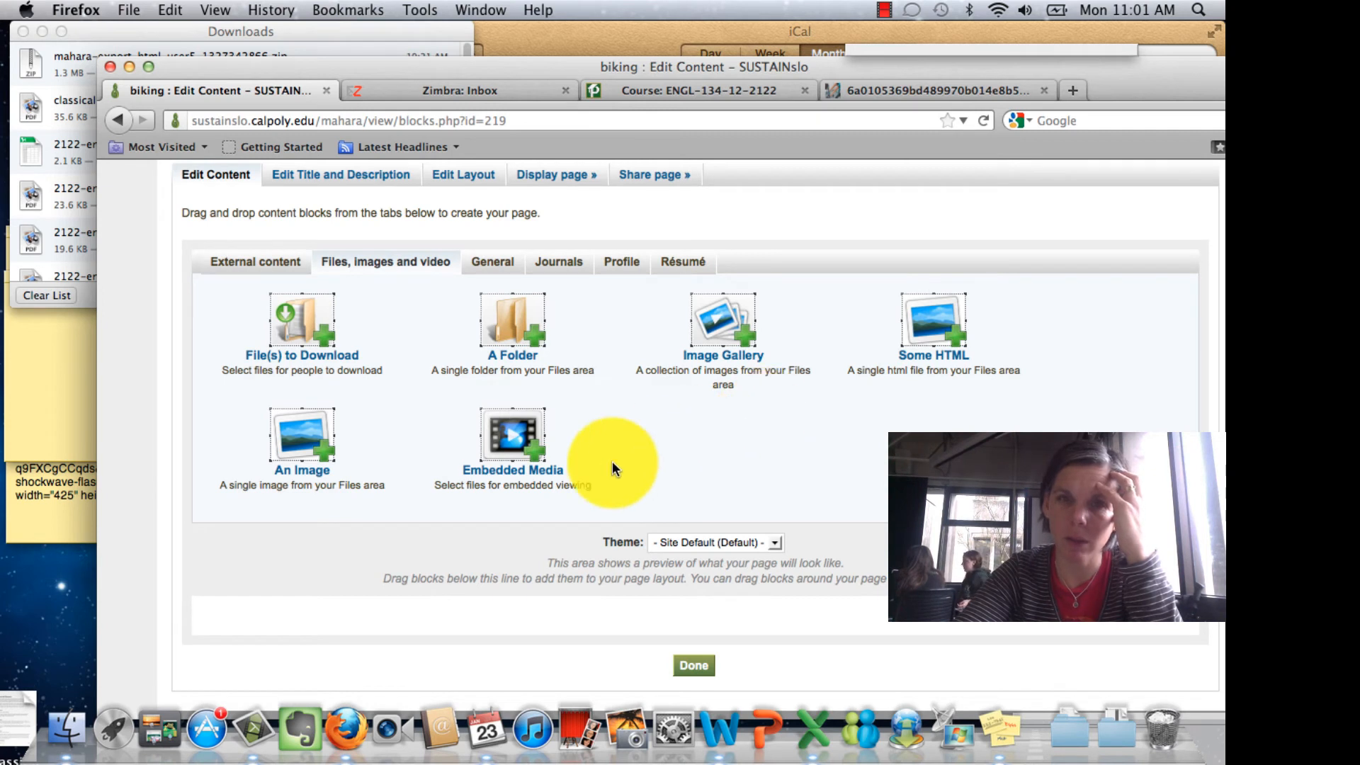
# Step: Add a Text Box block reading "this is a picture of my better-than-yours bike. I'll tell you all about it later." to the page and save
pyautogui.click(496, 263)
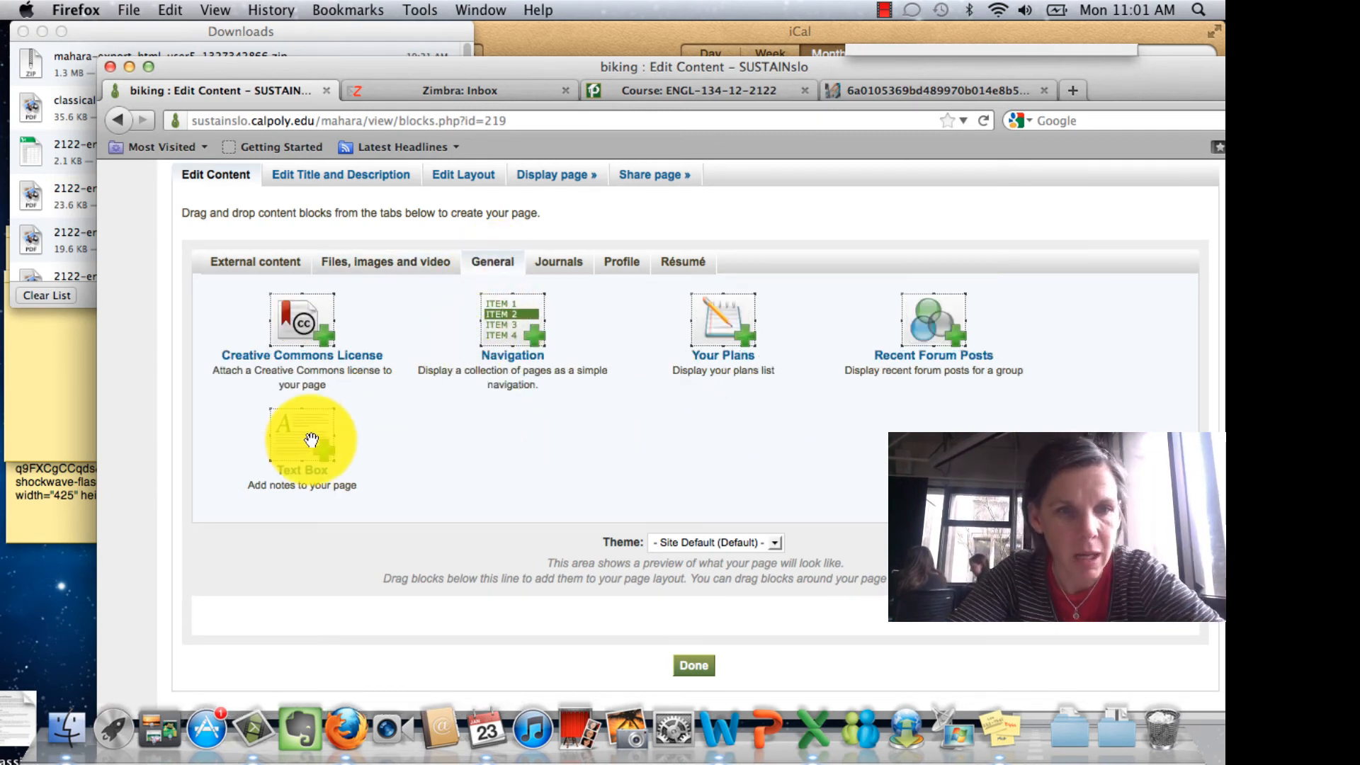
pyautogui.moveTo(312, 439); pyautogui.dragTo(330, 616)
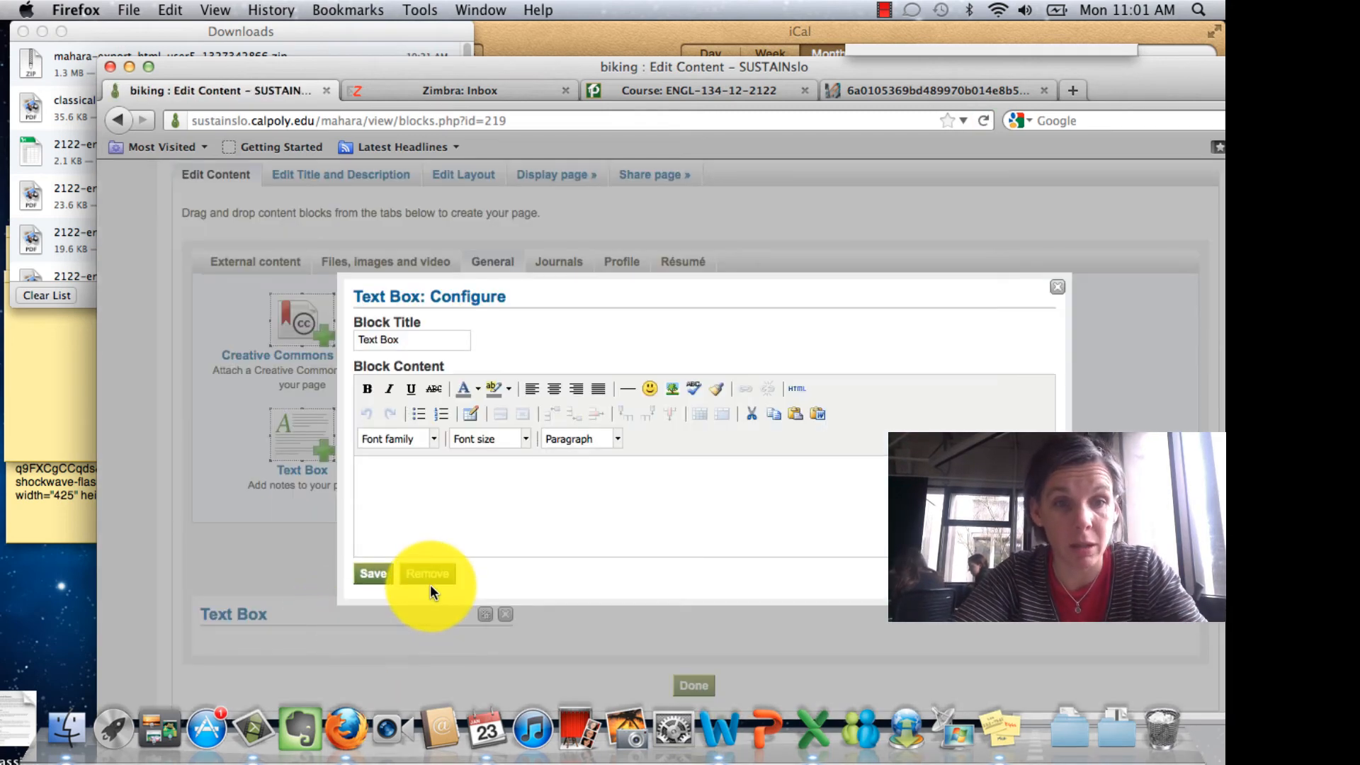
pyautogui.click(479, 490)
pyautogui.write('this is a')
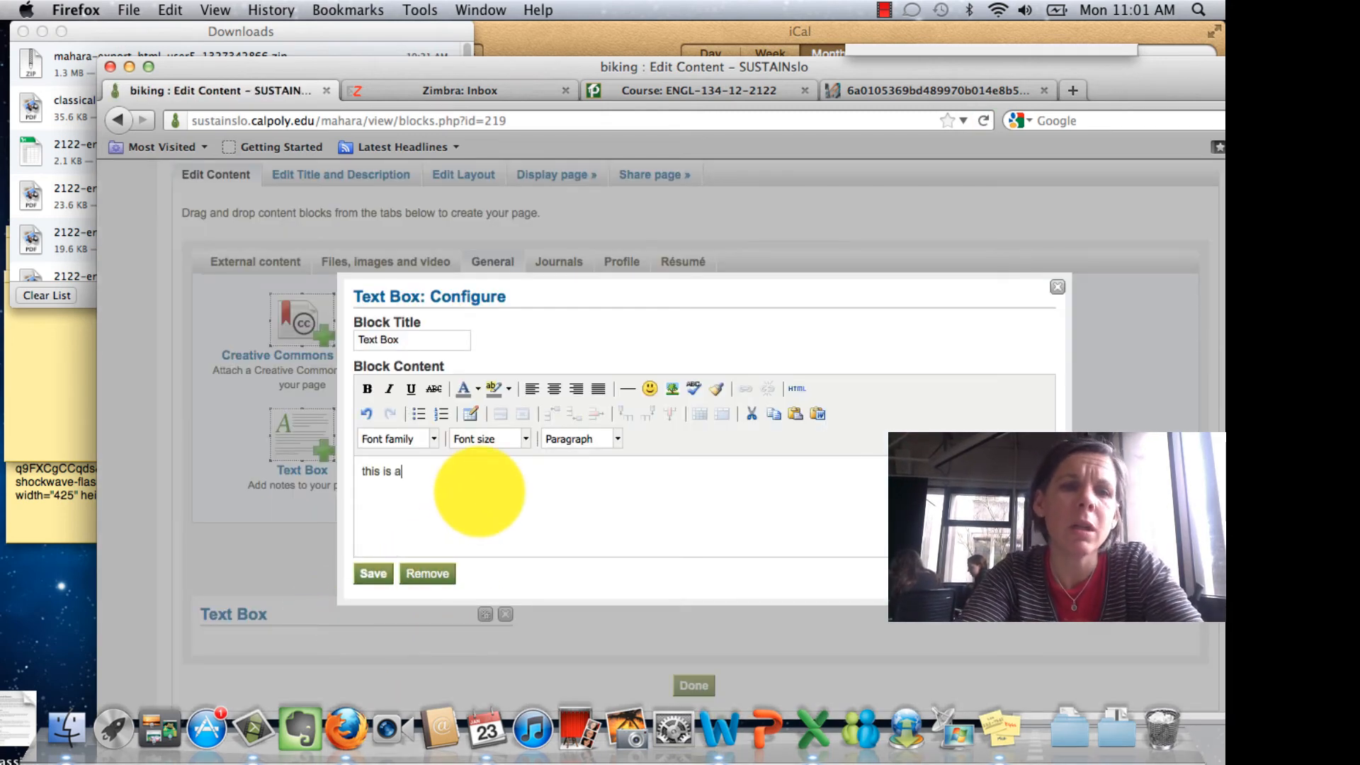
pyautogui.write(' picture of my')
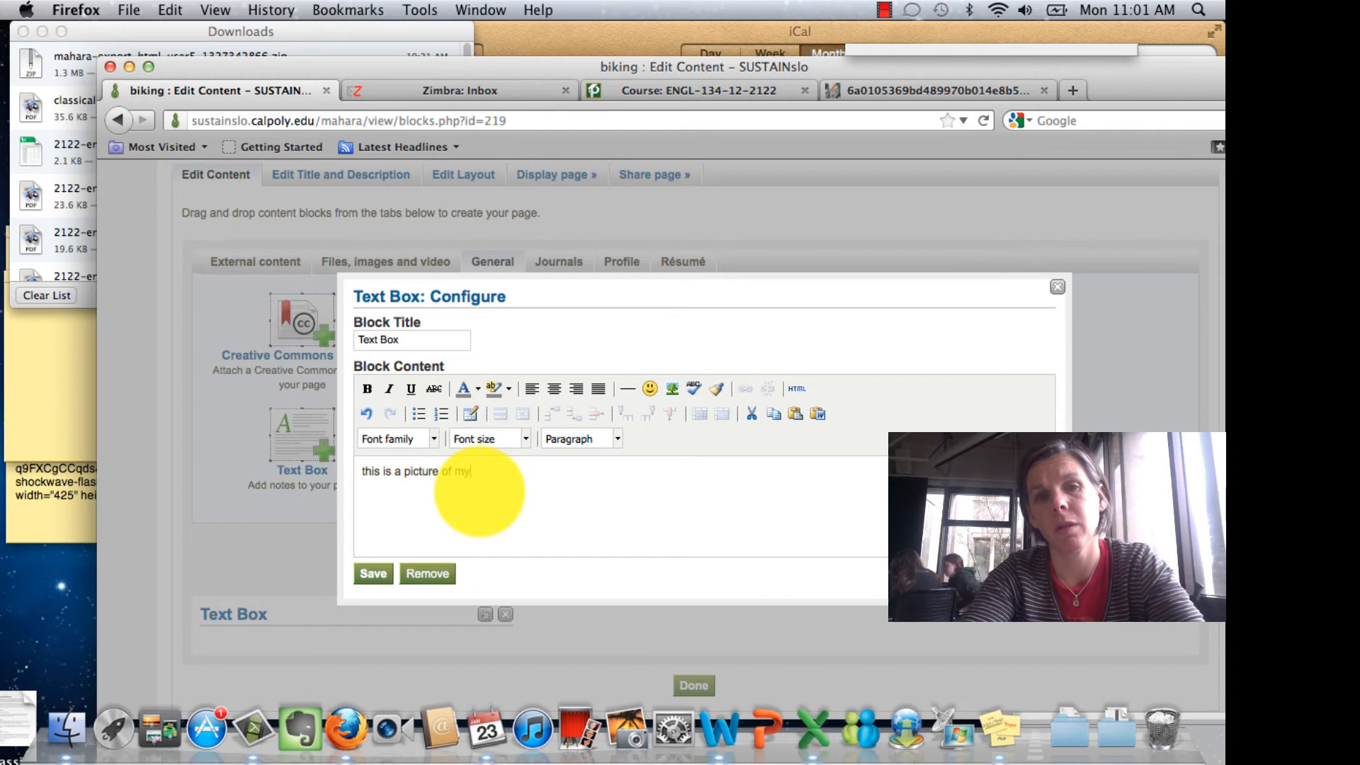
pyautogui.write(' better-than-yo')
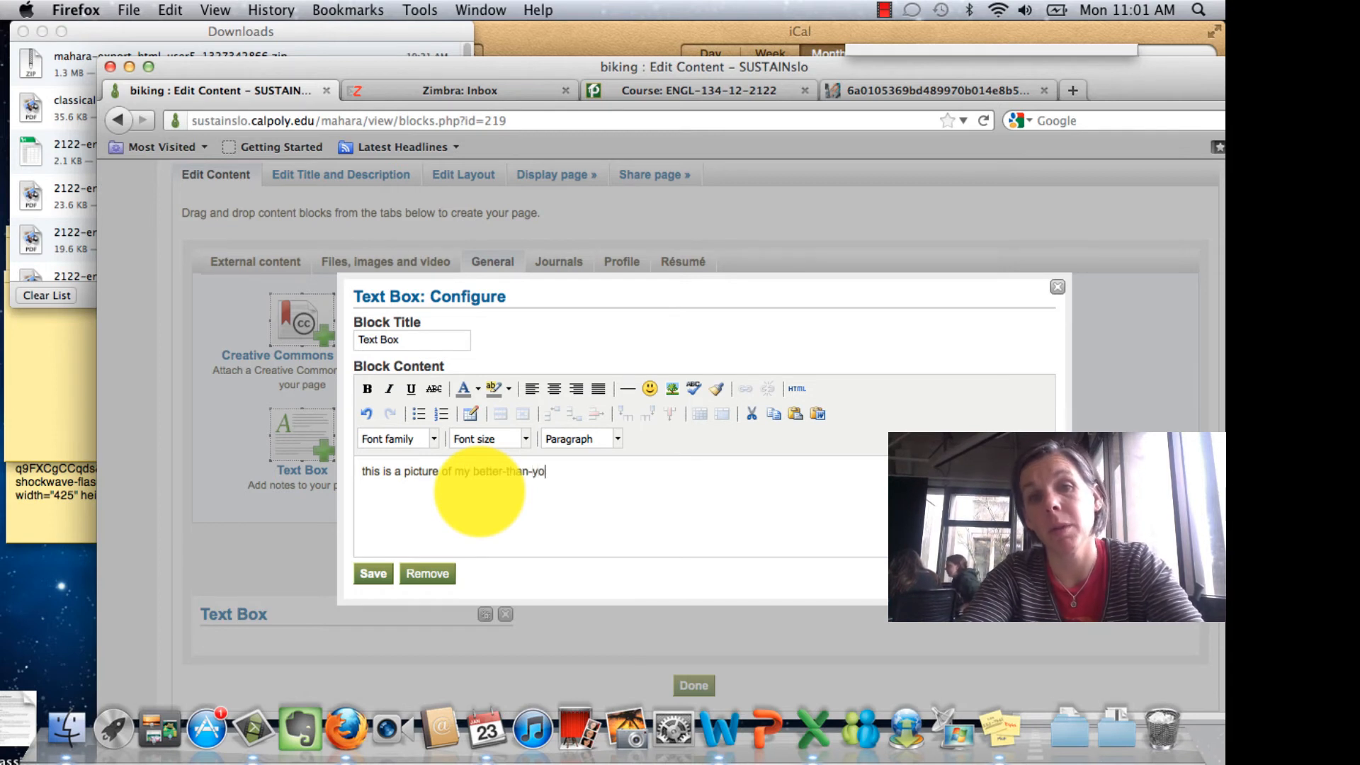
pyautogui.write('urs bike.')
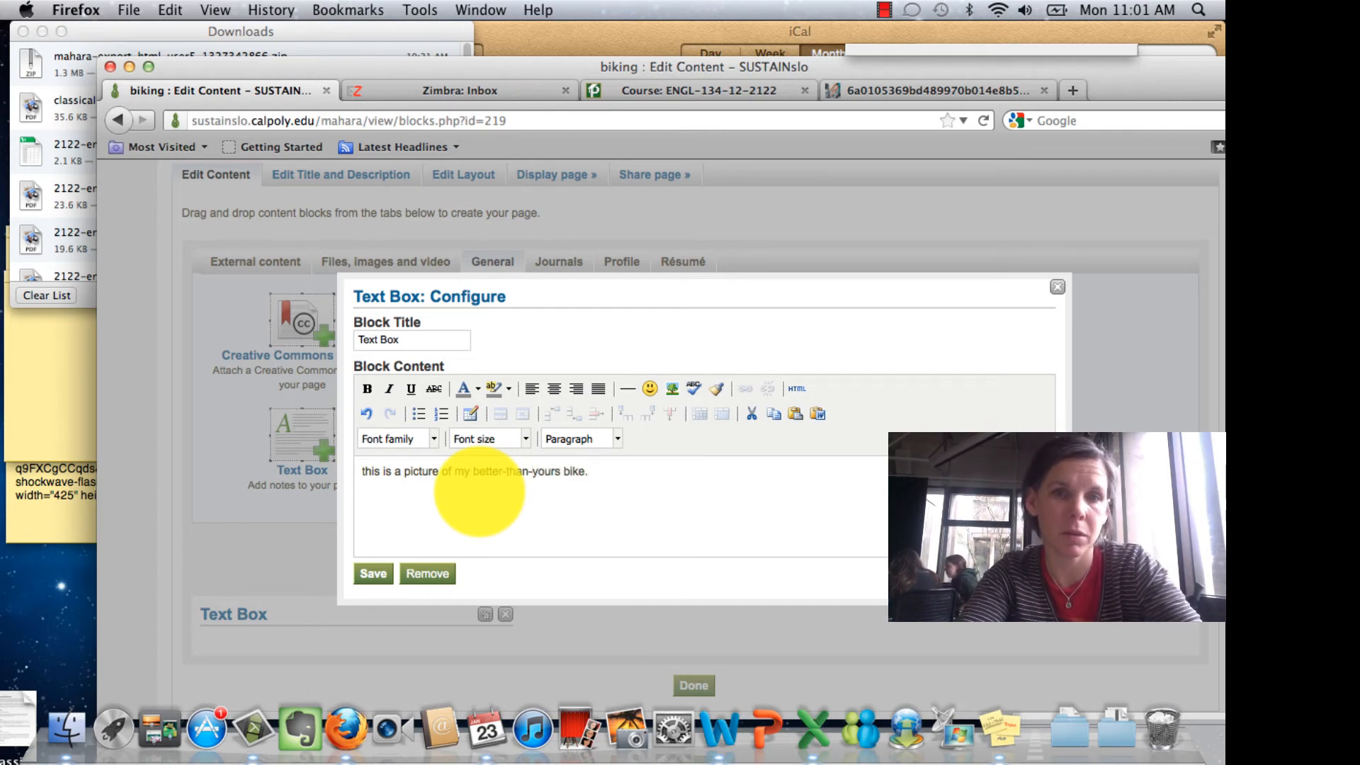
pyautogui.write(" I'll tel")
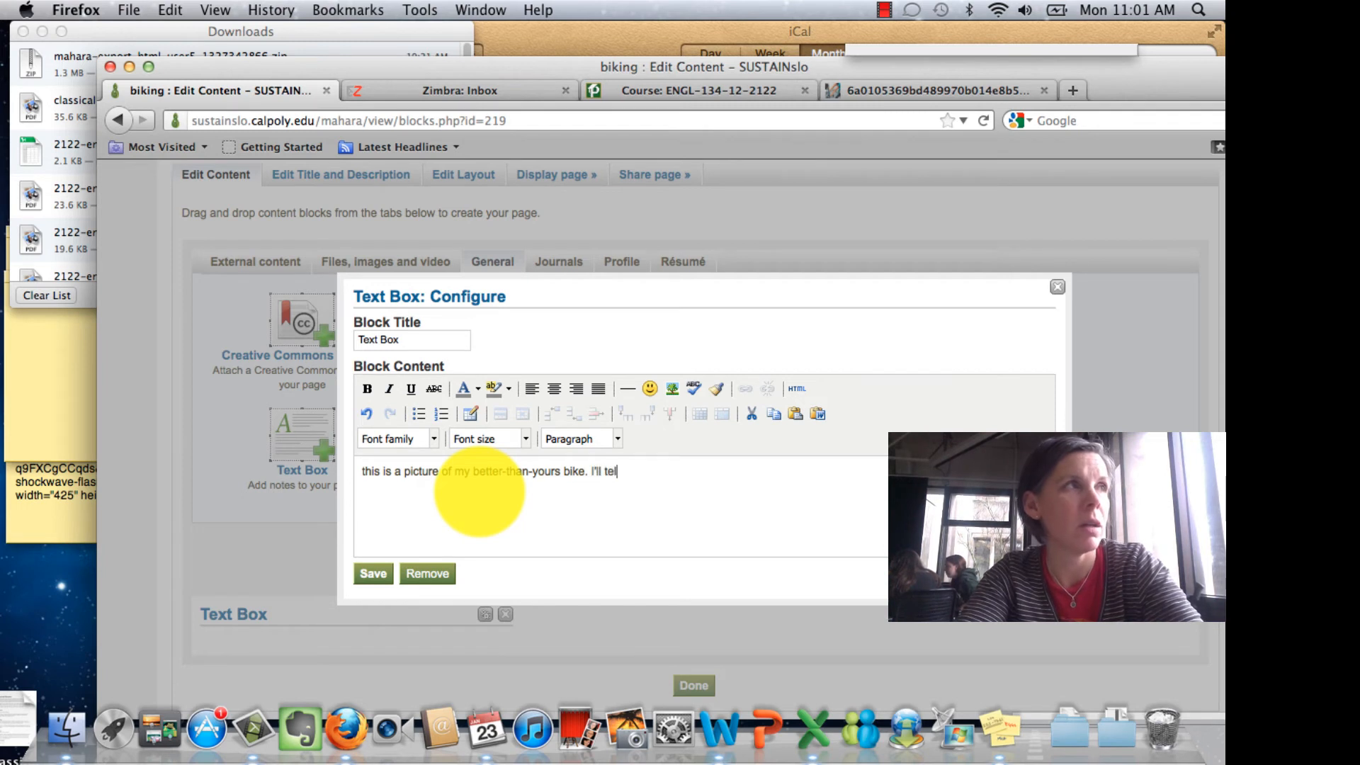
pyautogui.write('l you all about i')
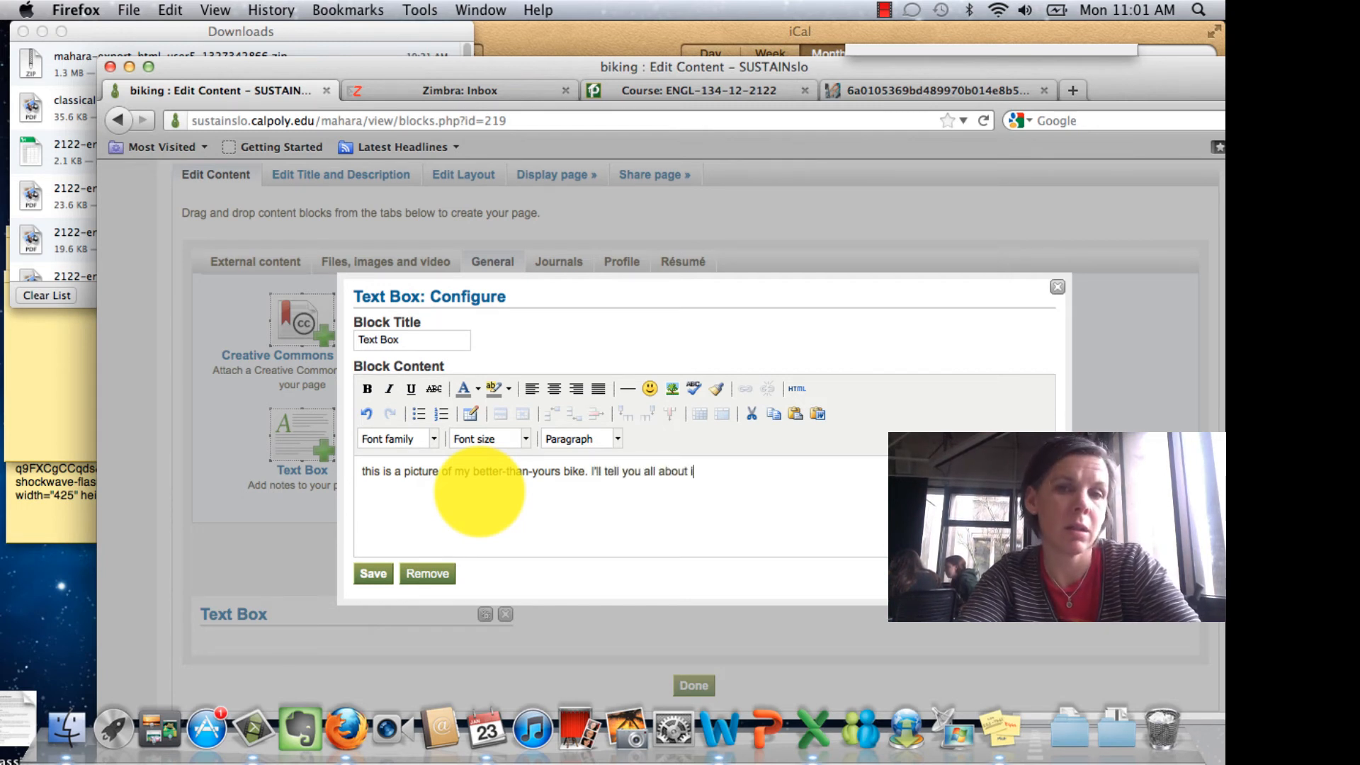
pyautogui.write('t later.')
pyautogui.click(367, 573)
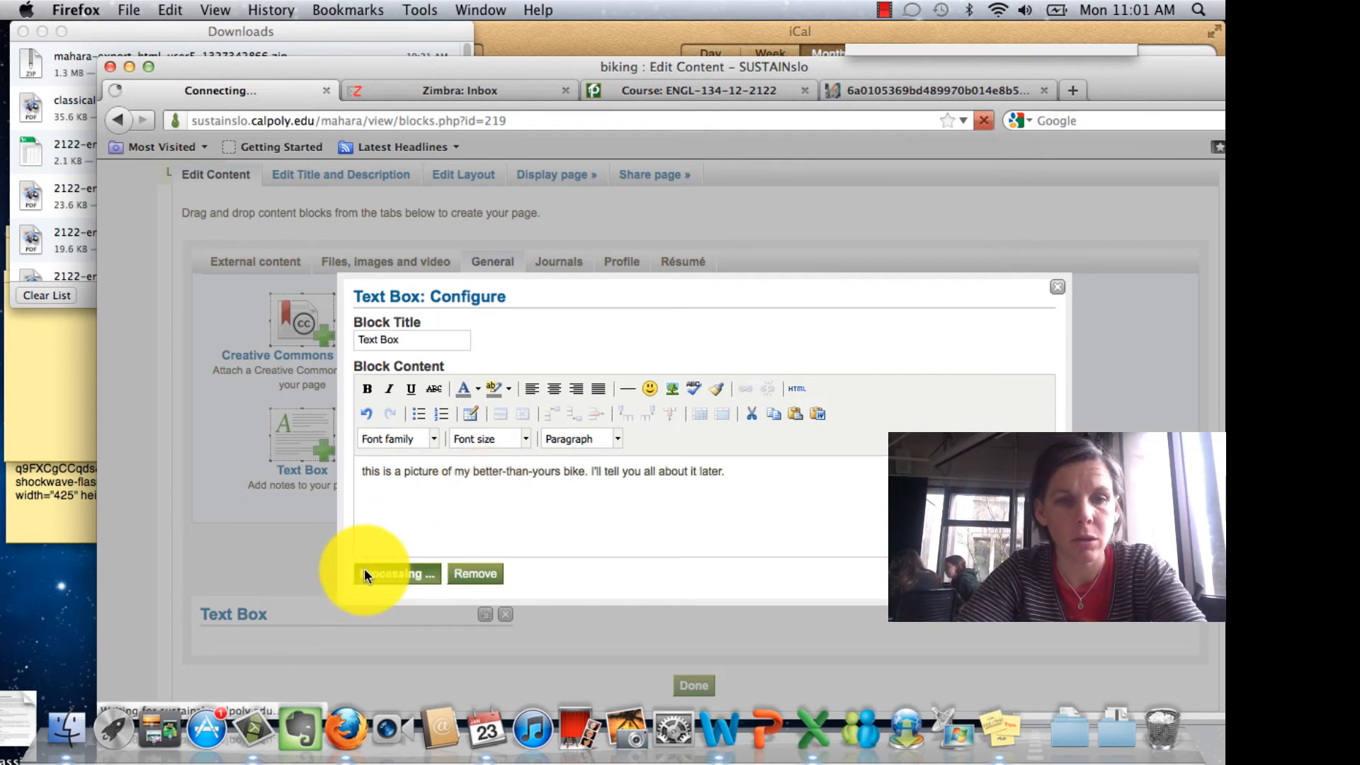
pyautogui.scroll(-2, 558, 603)
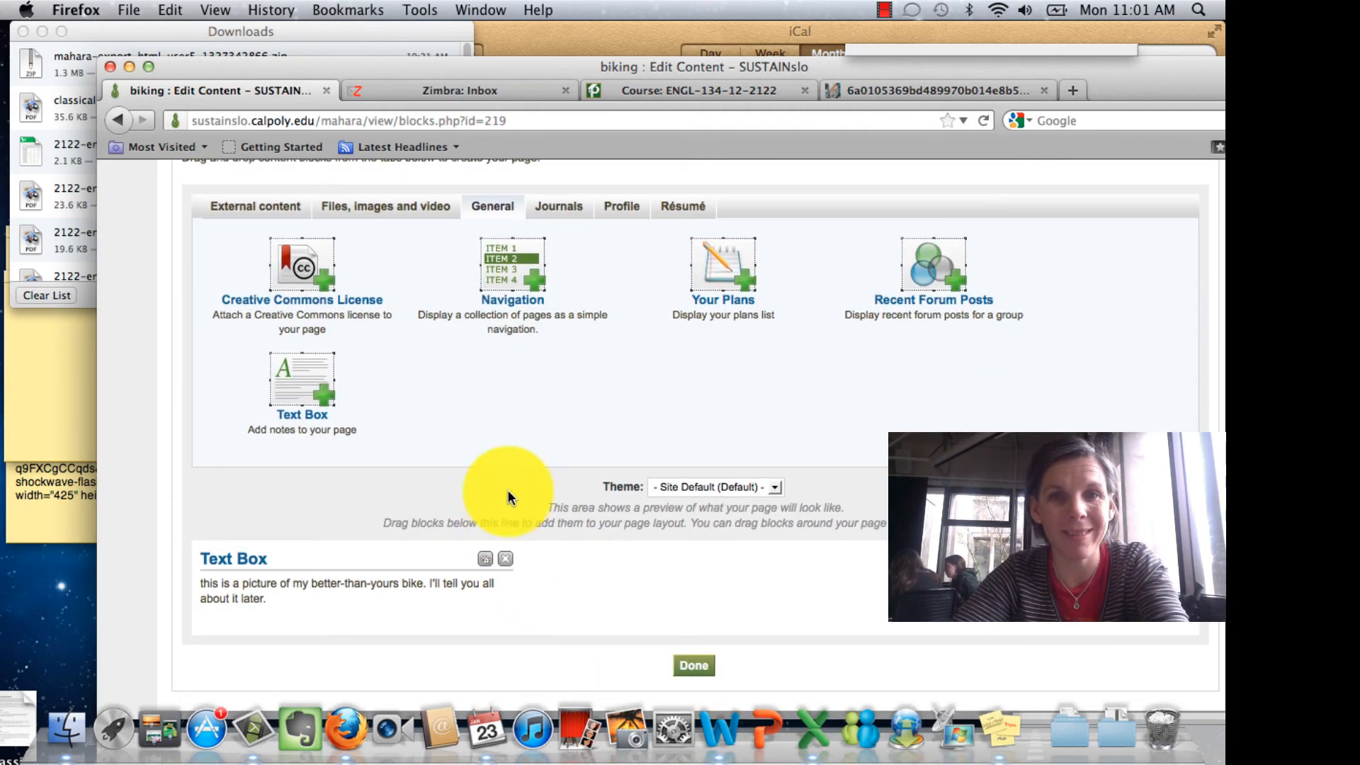
# Step: Try adding an Image Gallery block to the "biking" page using the "making." folder, and discard the block
pyautogui.scroll(2, 510, 394)
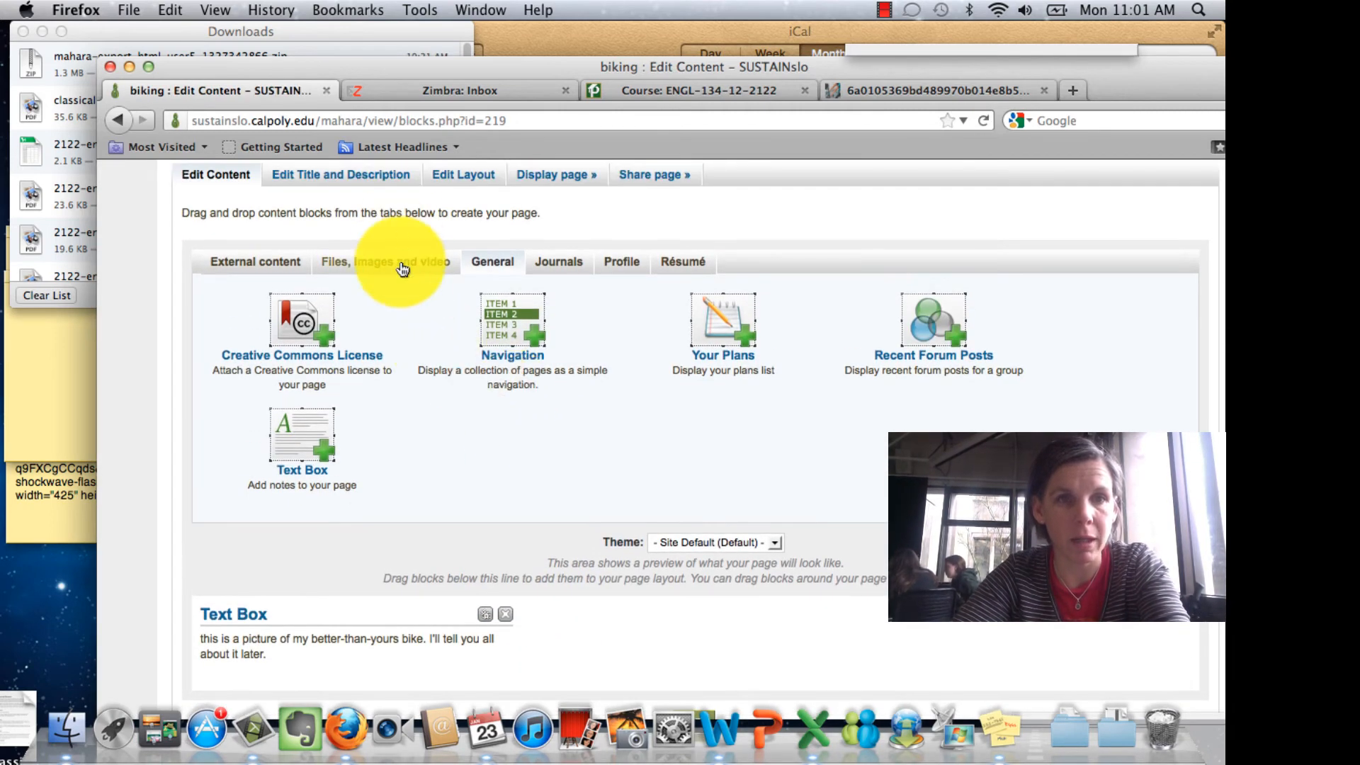
pyautogui.click(403, 269)
pyautogui.scroll(-2, 703, 468)
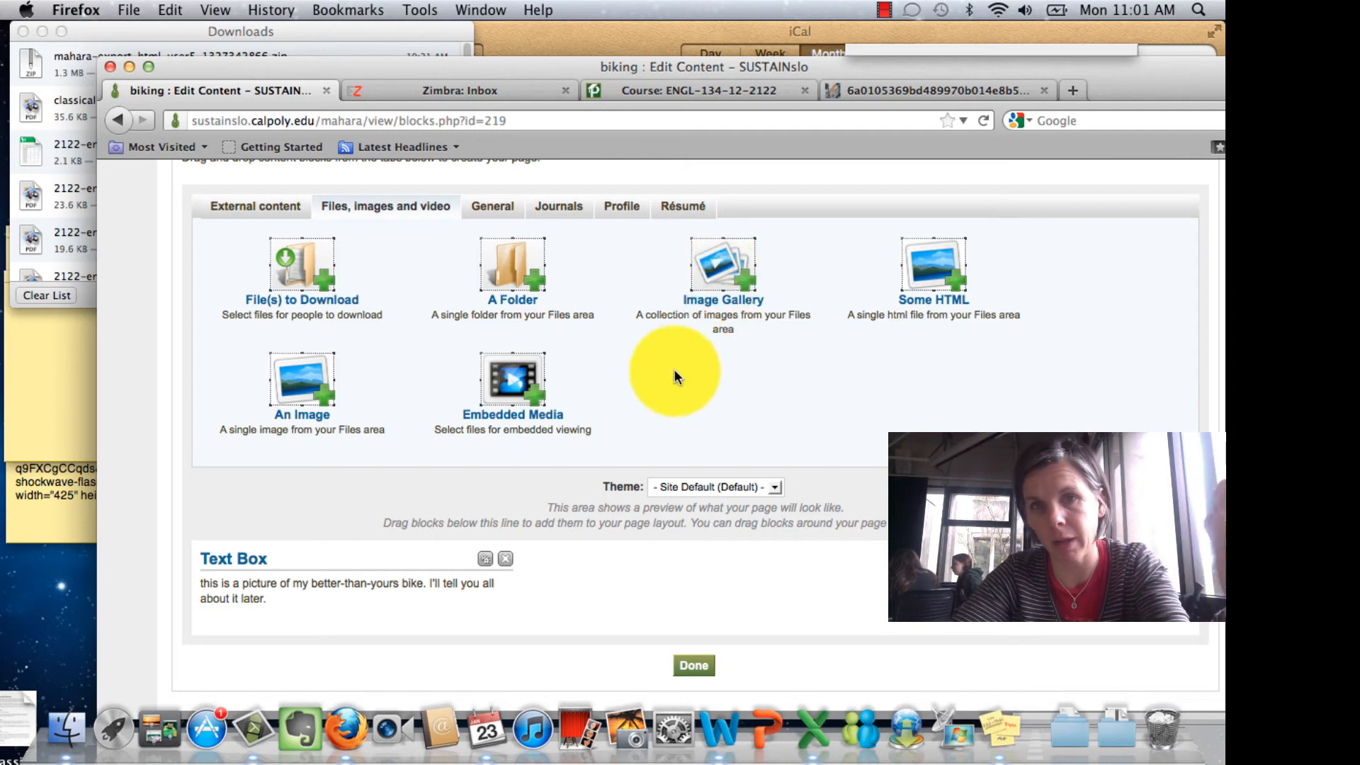
pyautogui.moveTo(721, 264); pyautogui.dragTo(733, 618)
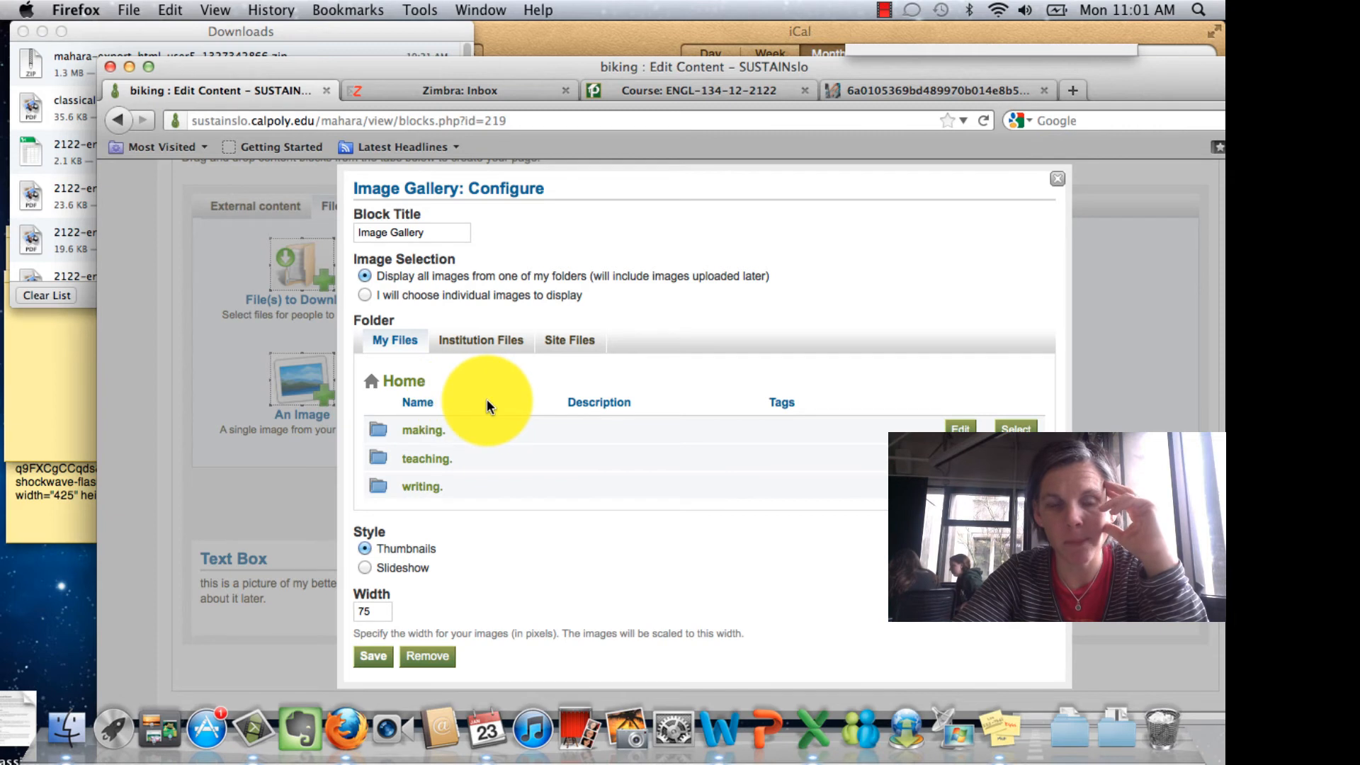
pyautogui.click(422, 432)
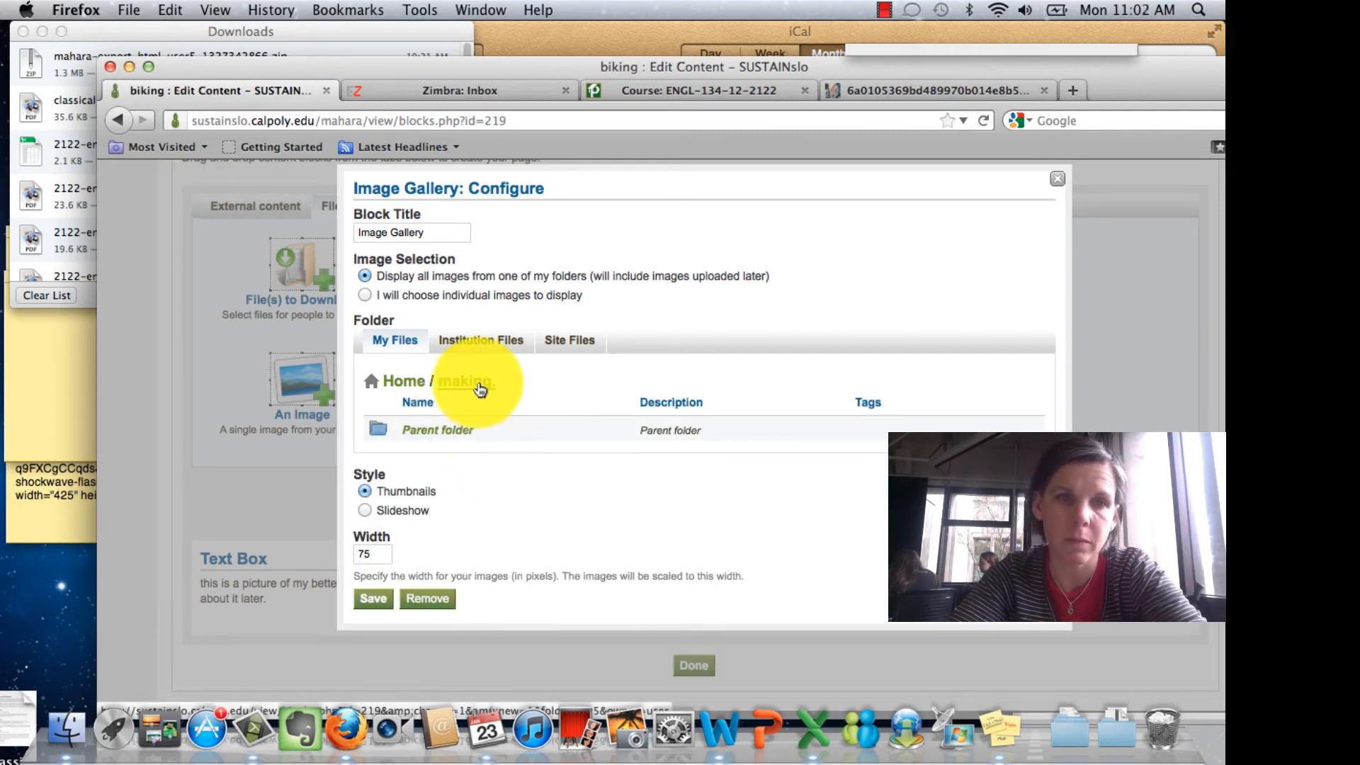
pyautogui.click(1057, 179)
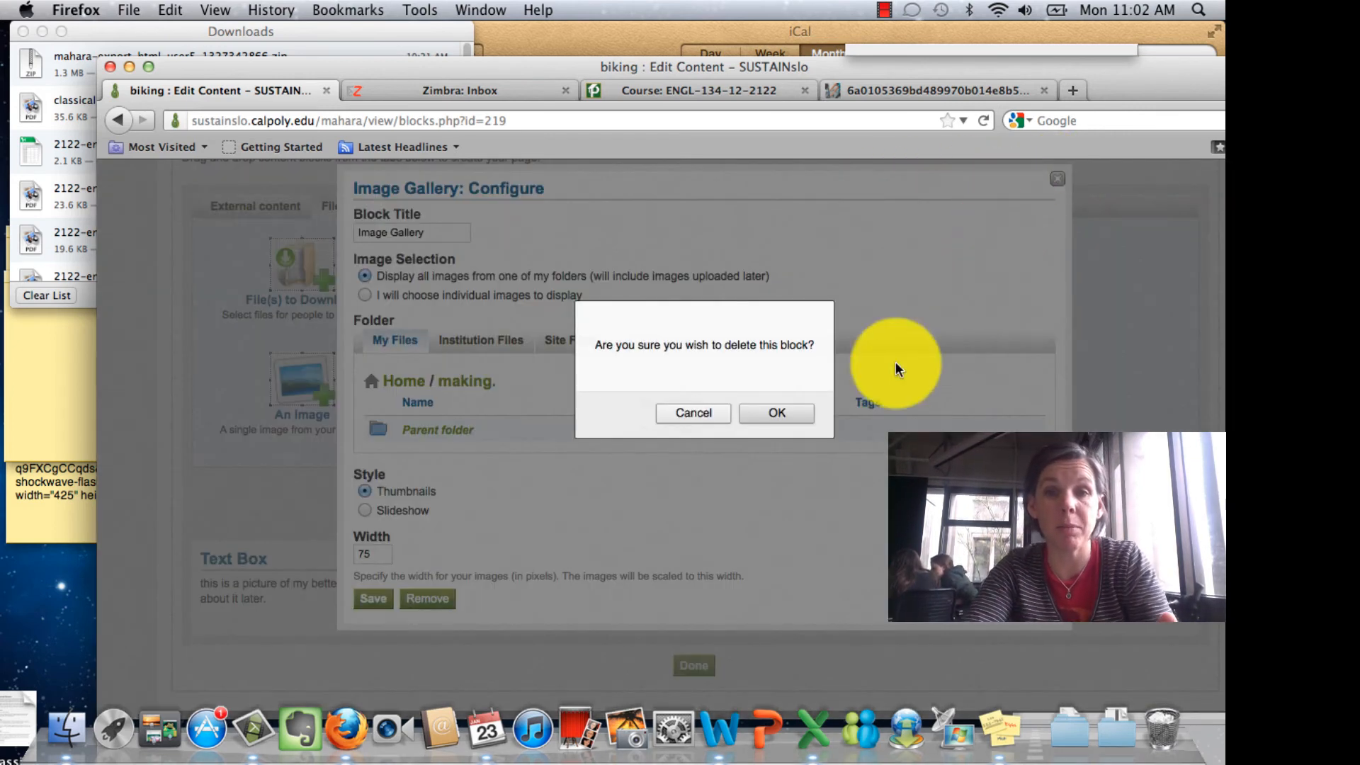
pyautogui.click(788, 411)
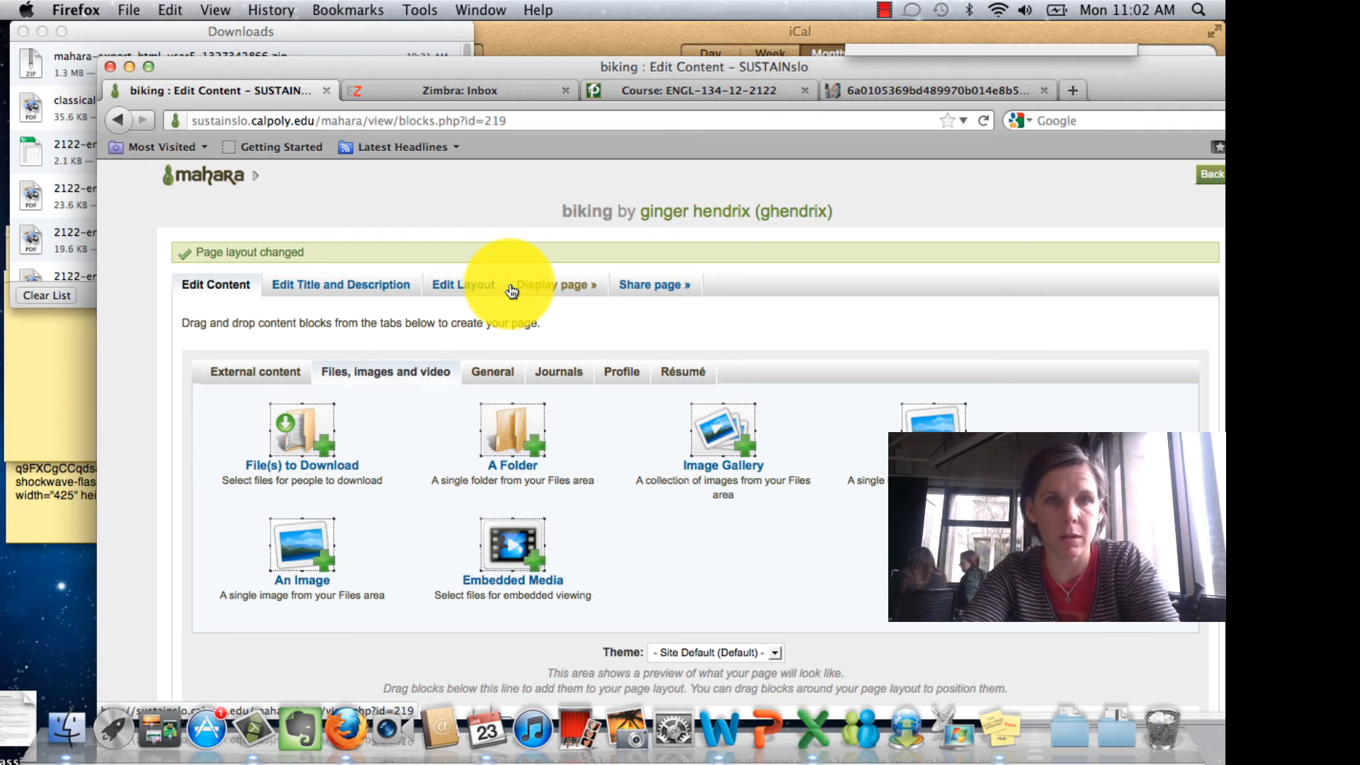
# Step: Preview the "biking" page as it is displayed to viewers and return to editing it
pyautogui.click(541, 284)
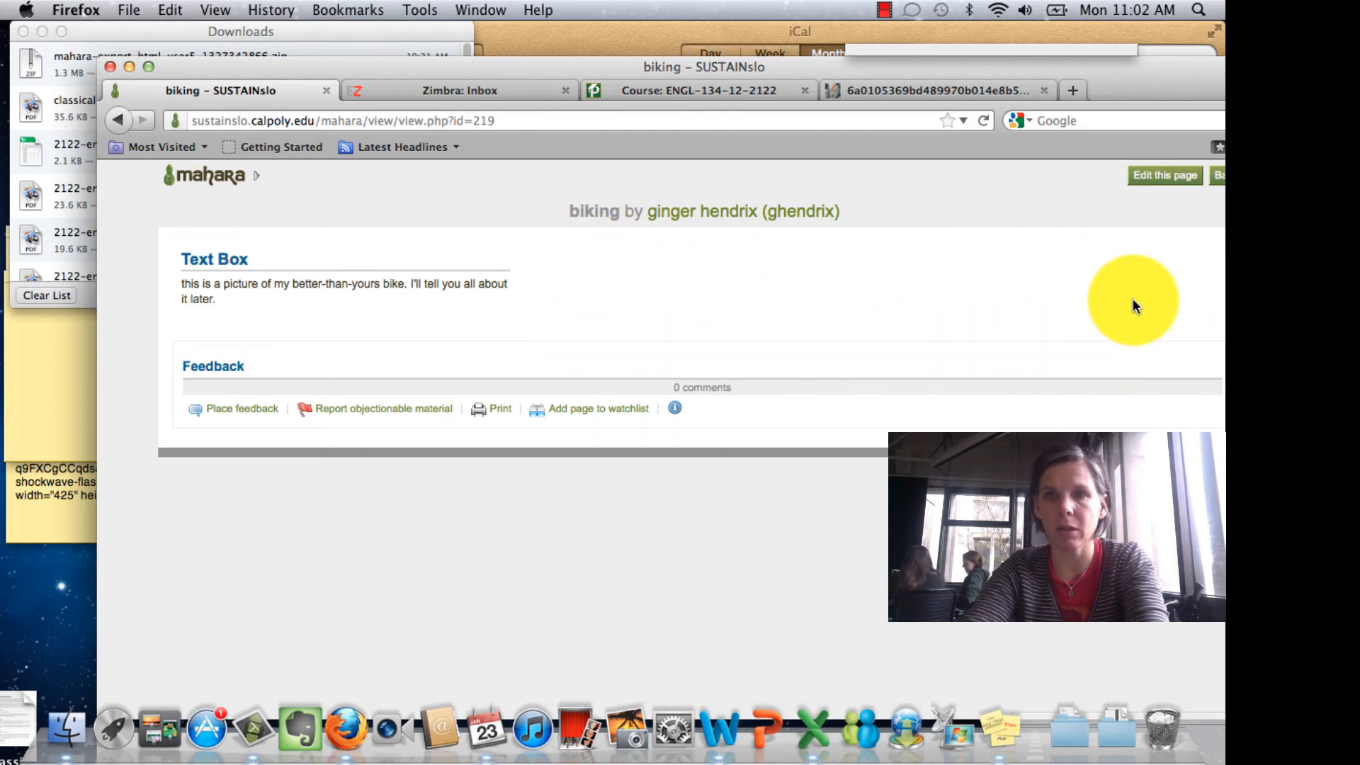
pyautogui.click(1195, 175)
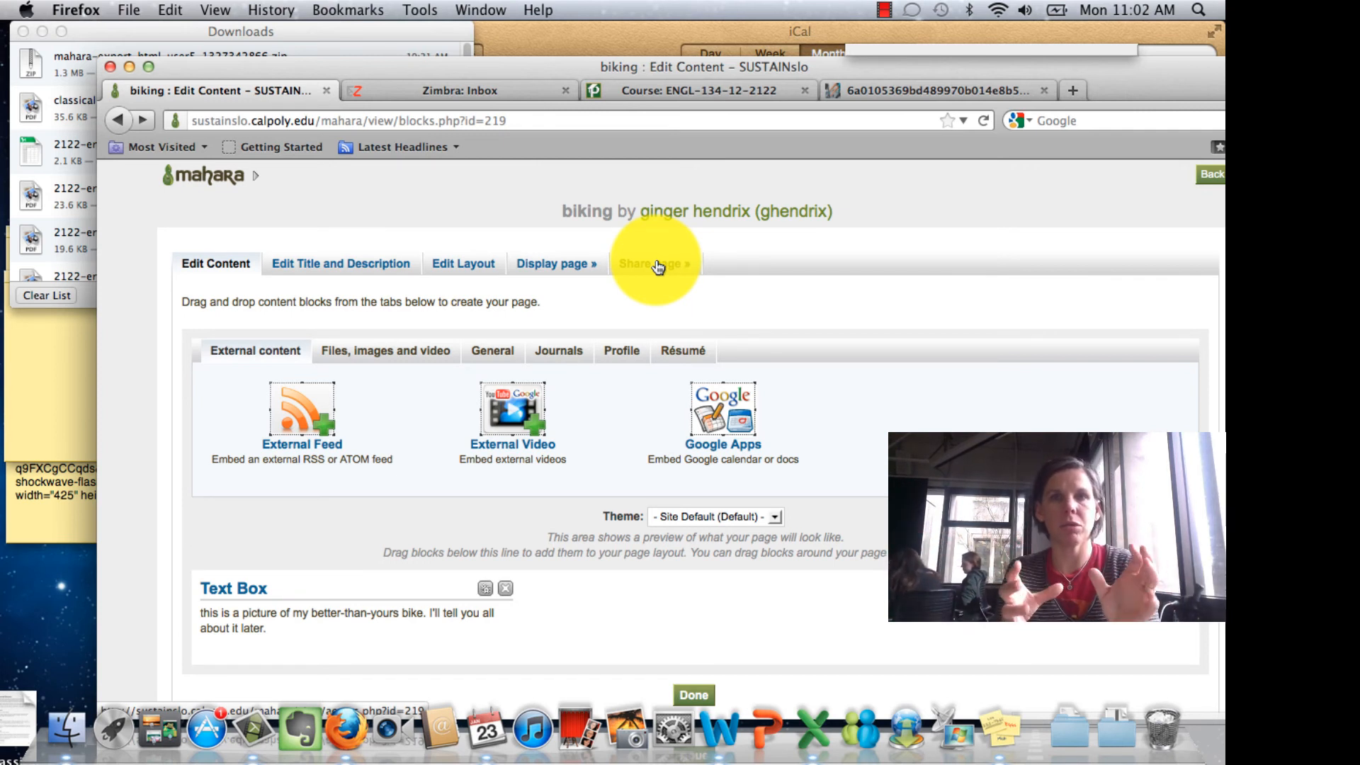
# Step: Add Sustain 2012 and Friends to the "biking" page's access list, remove Sustain 2012, and save the access rules
pyautogui.click(657, 266)
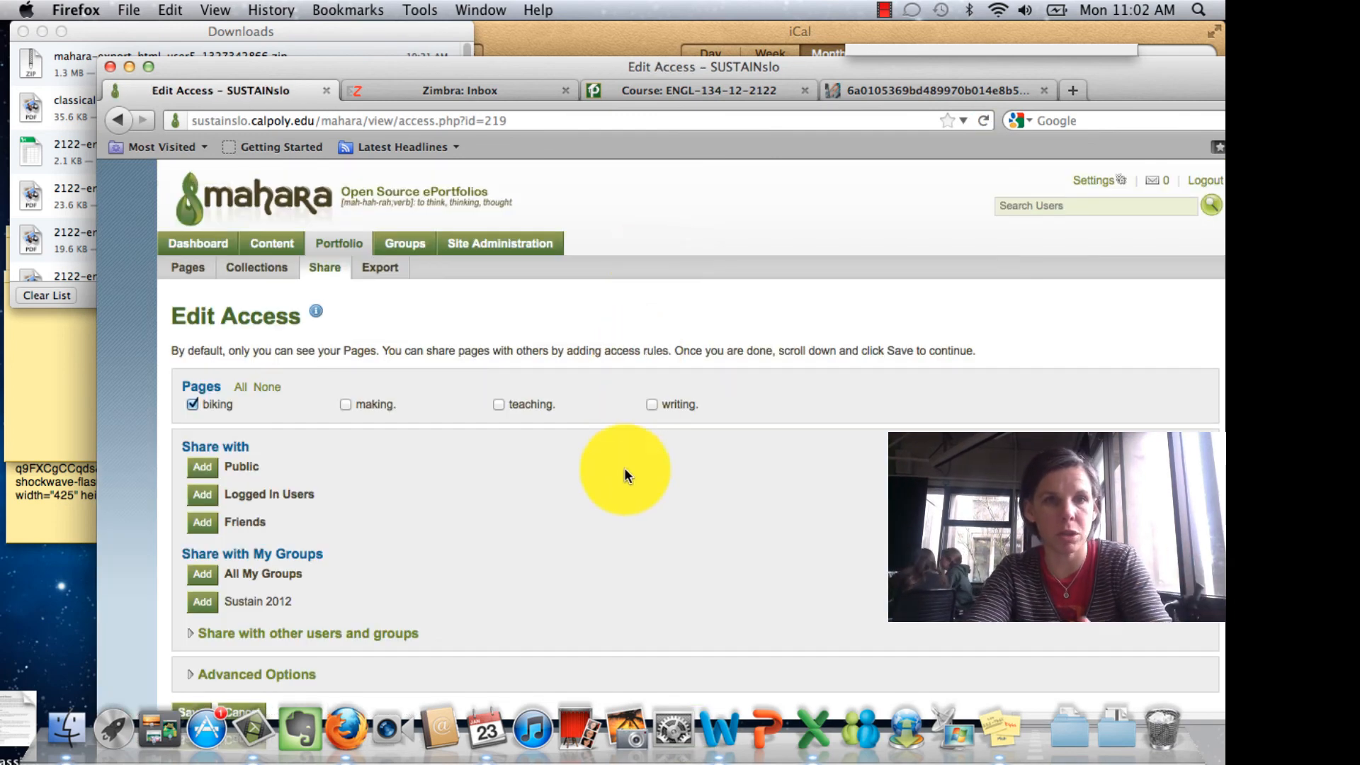
pyautogui.scroll(-1, 612, 507)
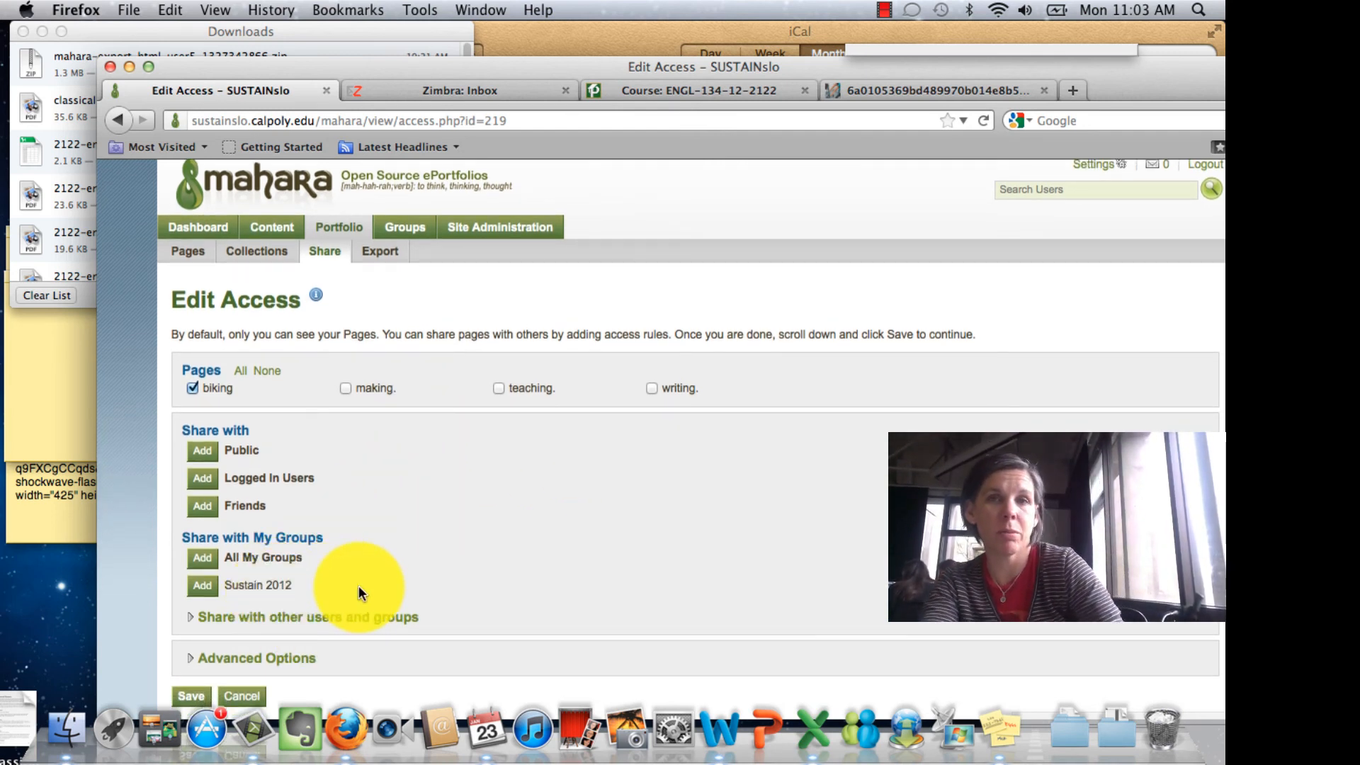
pyautogui.click(212, 588)
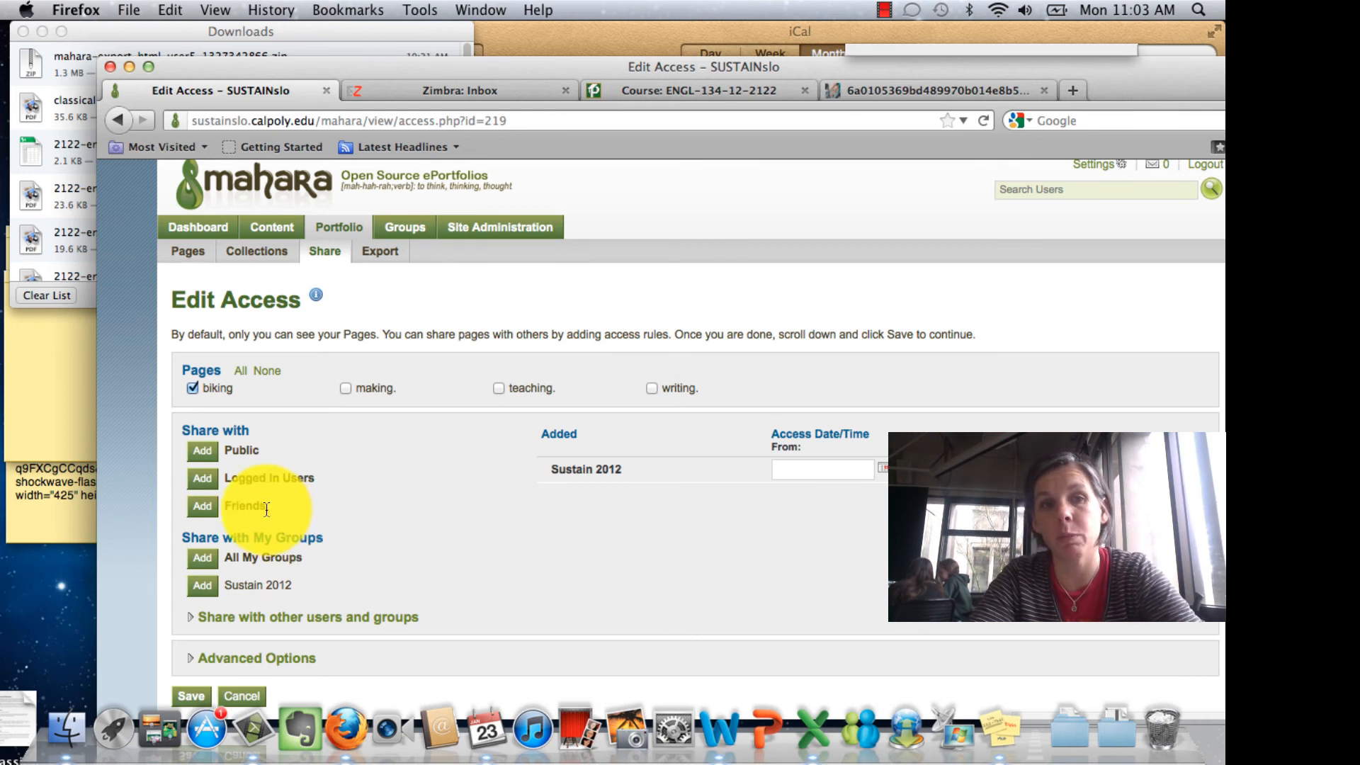
pyautogui.click(202, 509)
pyautogui.scroll(1, 308, 569)
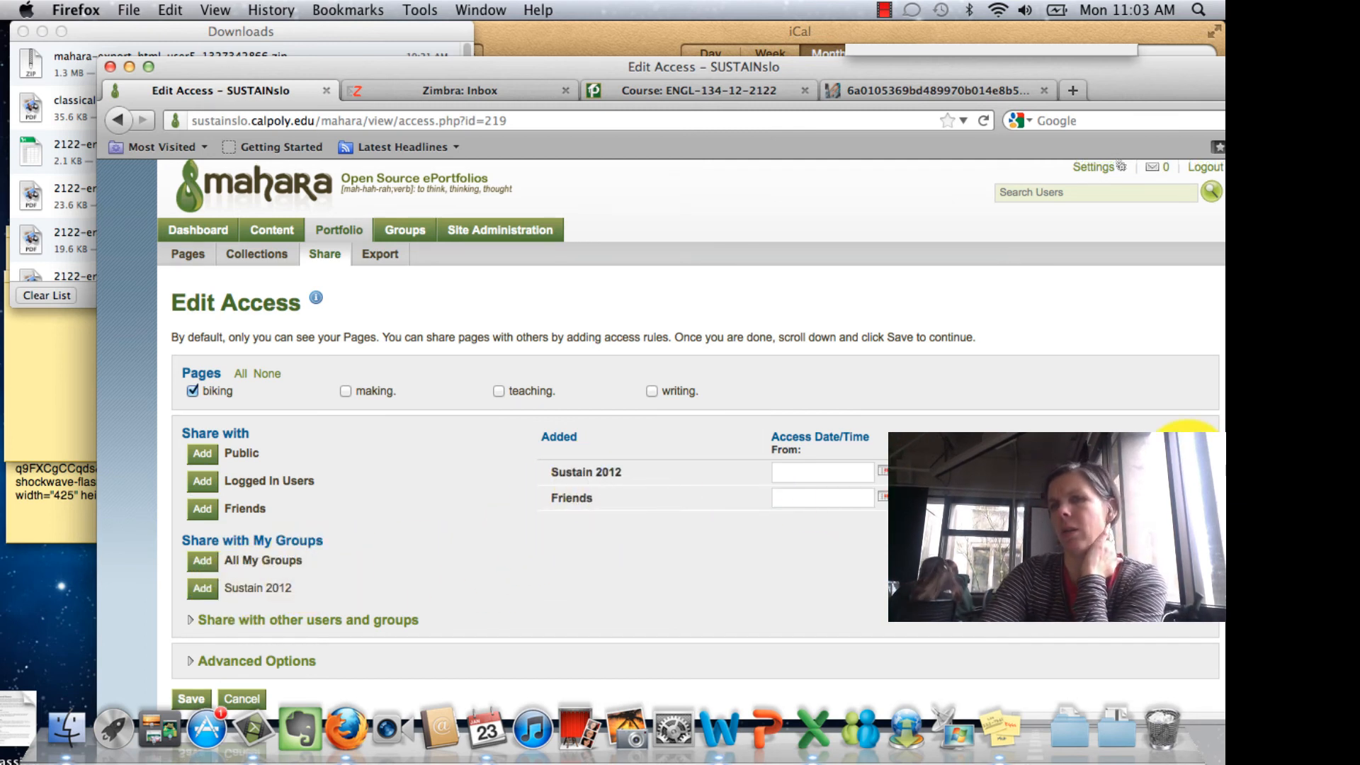
pyautogui.click(1190, 472)
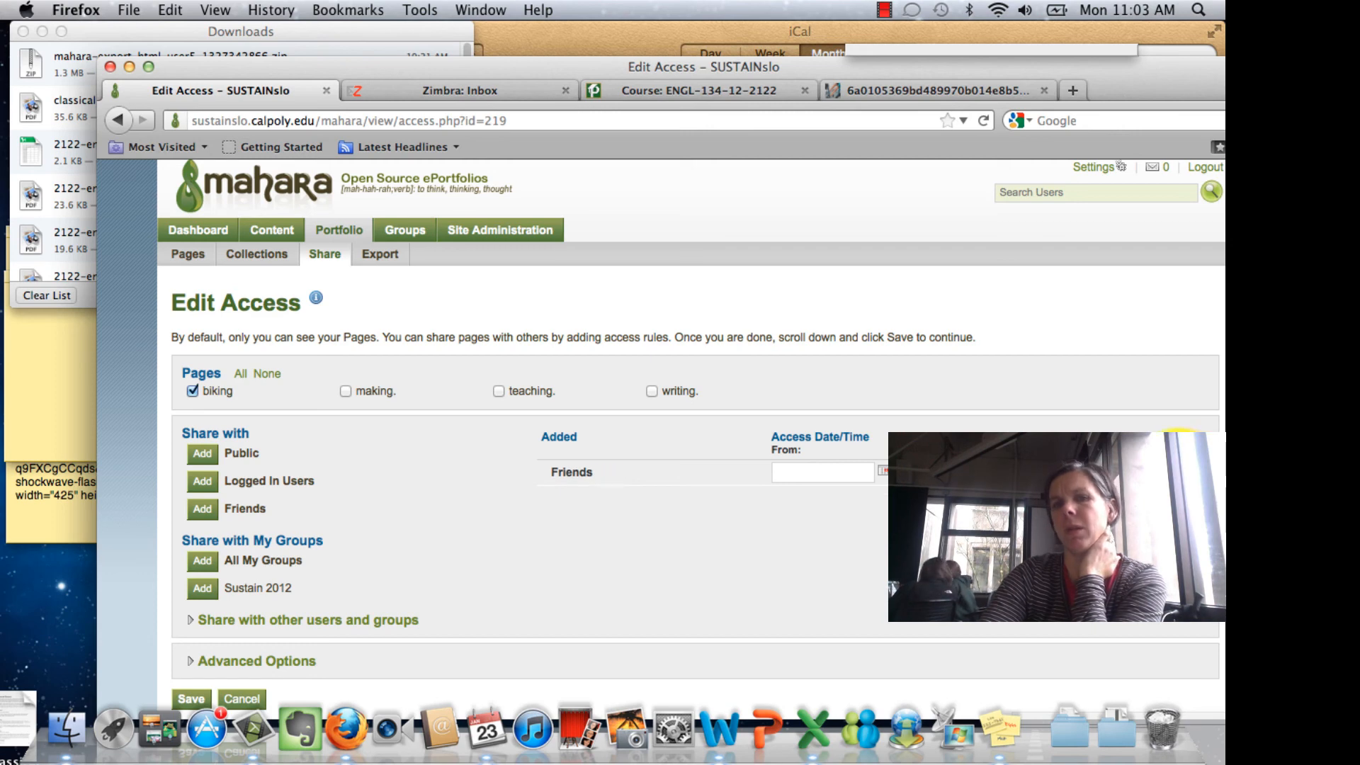
pyautogui.scroll(-2, 1190, 472)
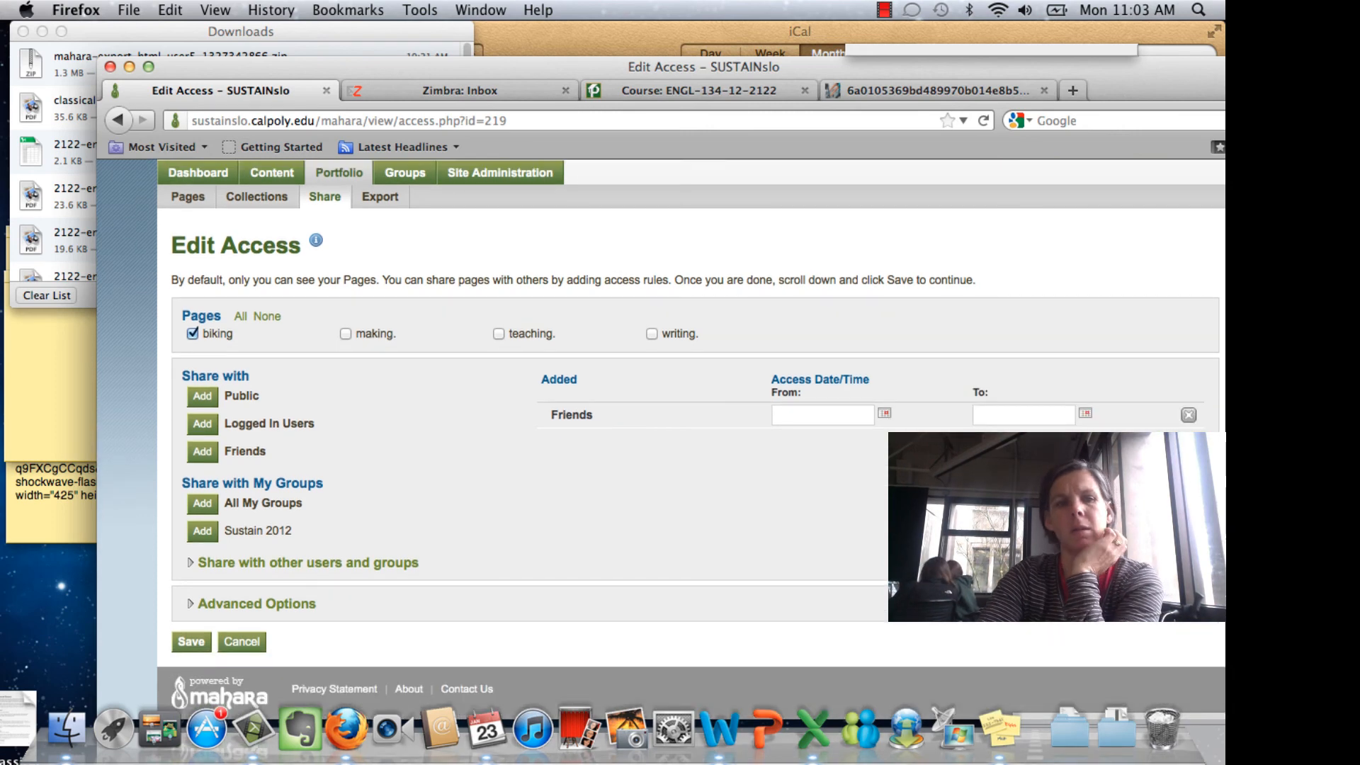
pyautogui.click(193, 648)
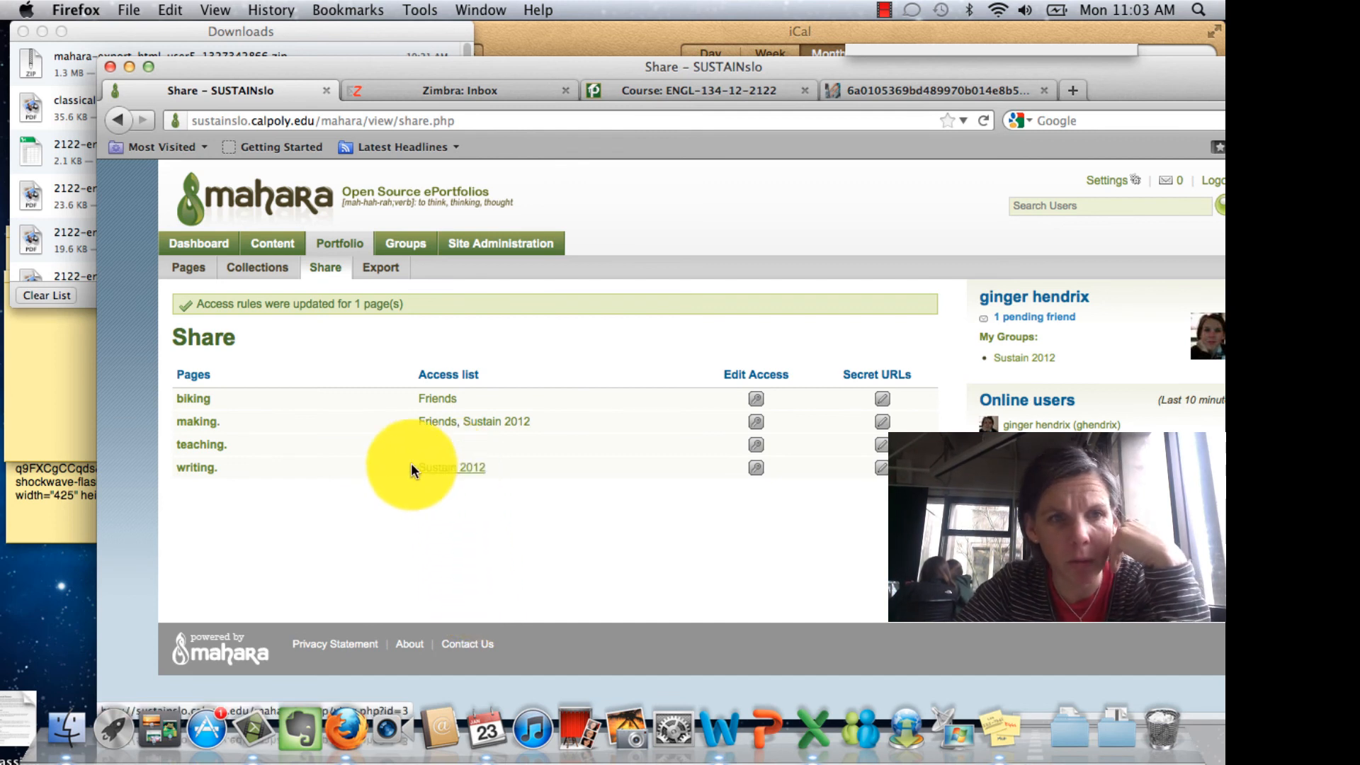
# Step: Open the "writing." page and examine its two-column layout, text, blog image and embedded journal content
pyautogui.click(188, 468)
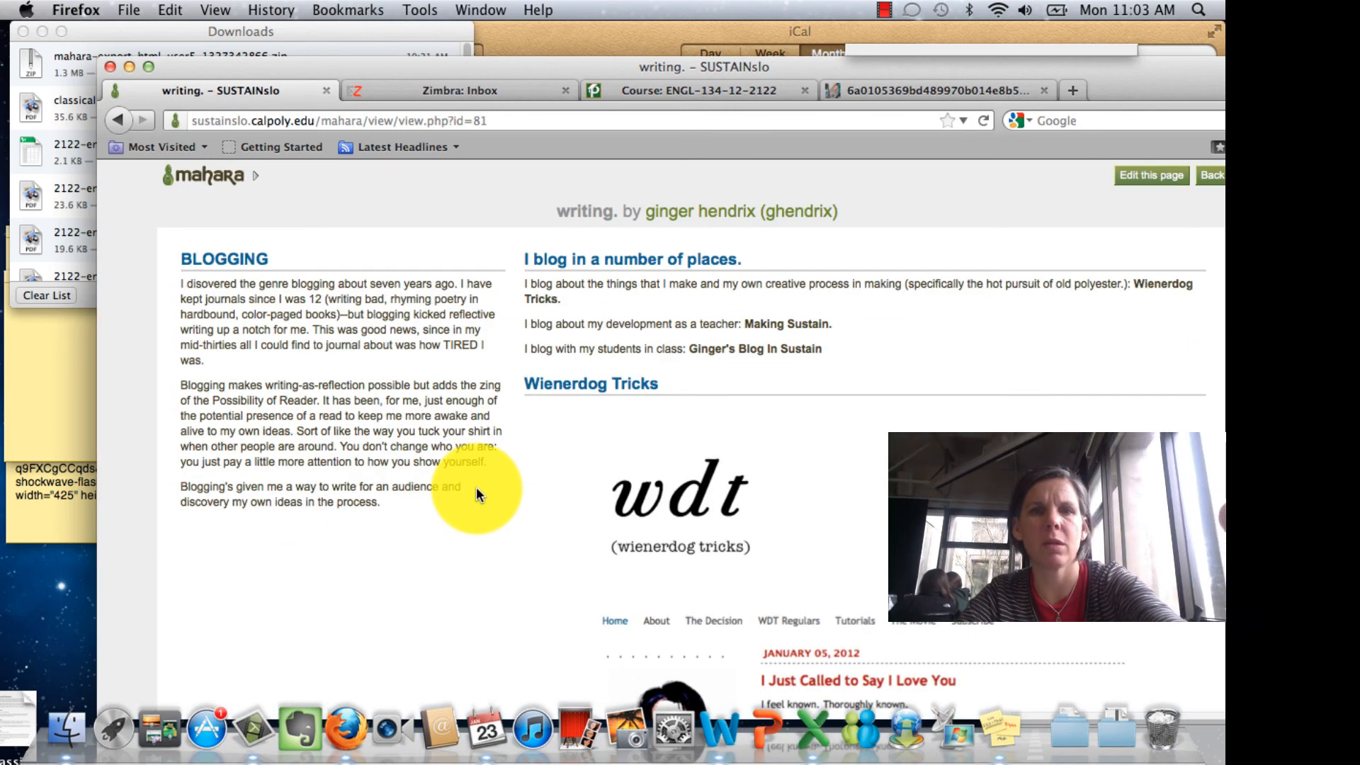
pyautogui.scroll(-2, 477, 488)
pyautogui.scroll(-1, 476, 494)
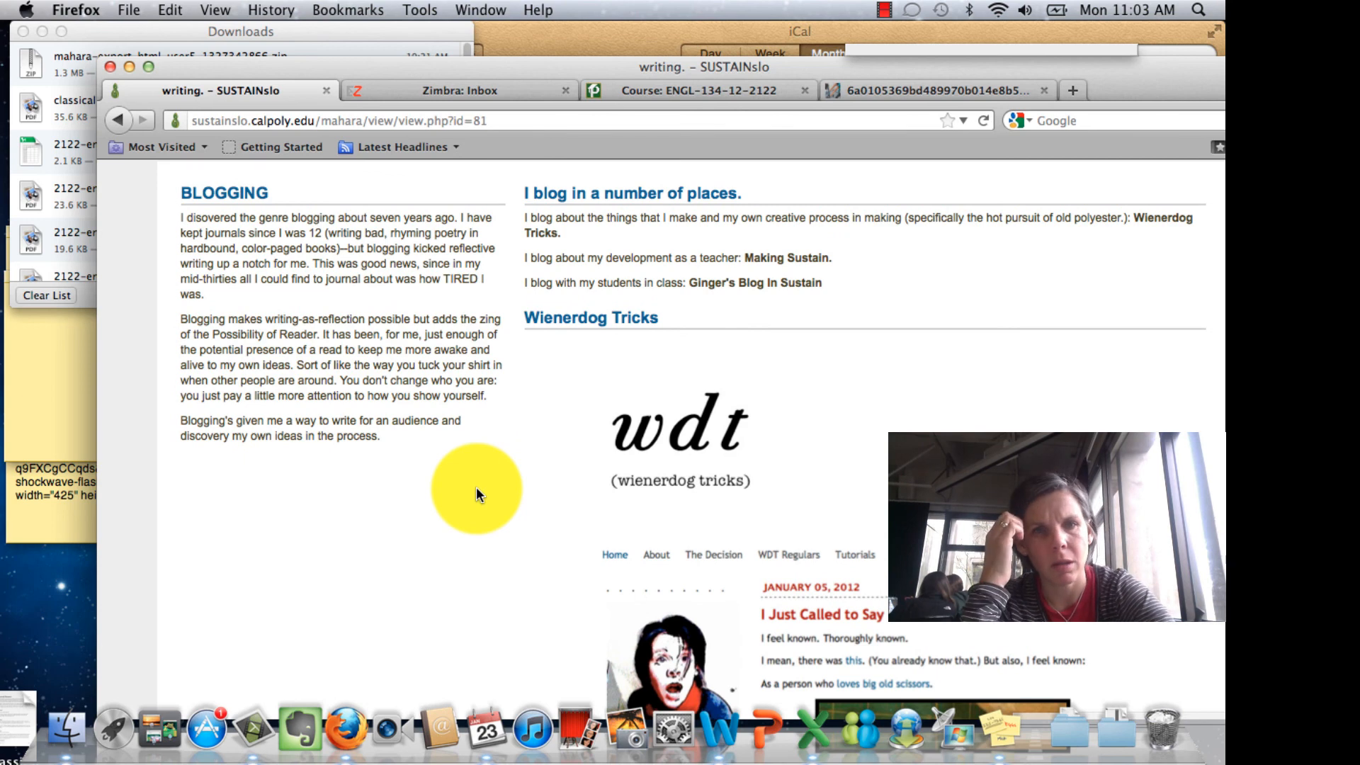
pyautogui.scroll(2, 476, 493)
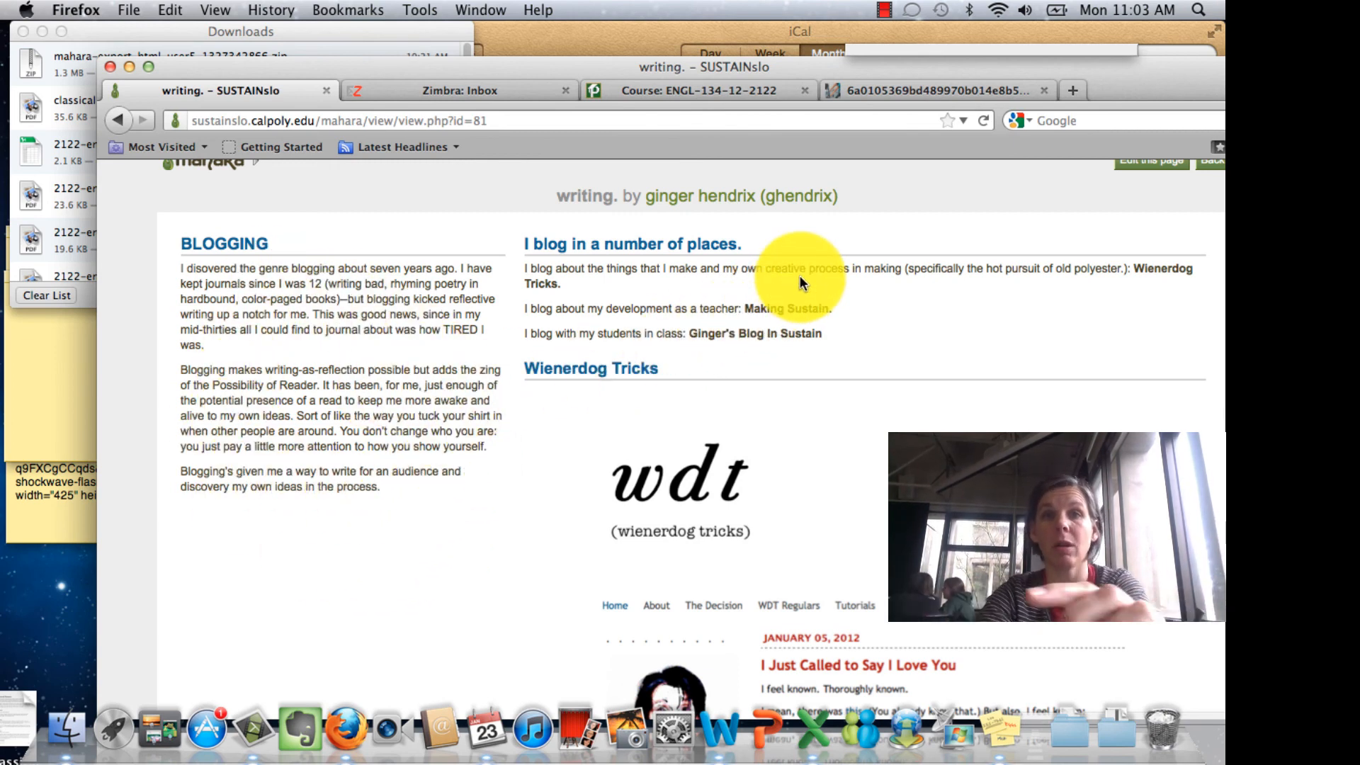
pyautogui.scroll(-3, 800, 281)
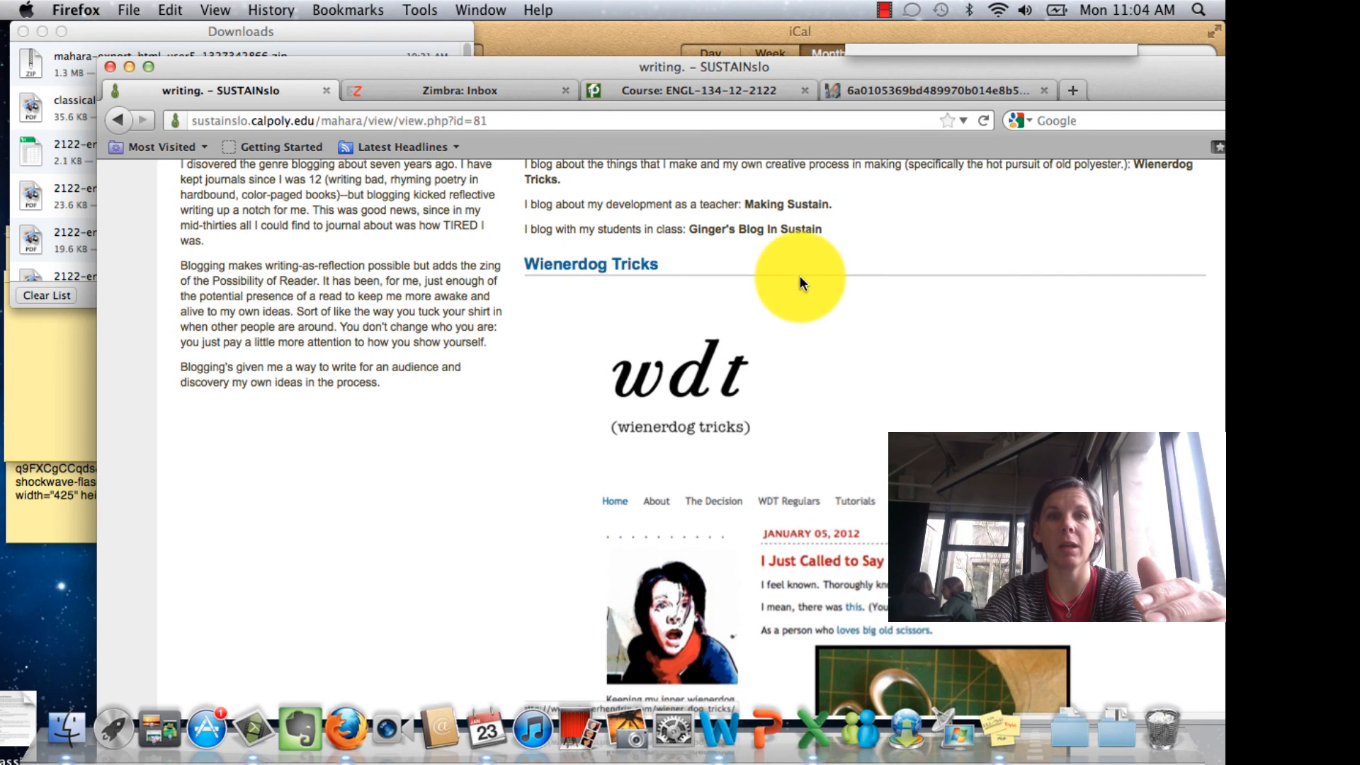
pyautogui.scroll(-10, 761, 347)
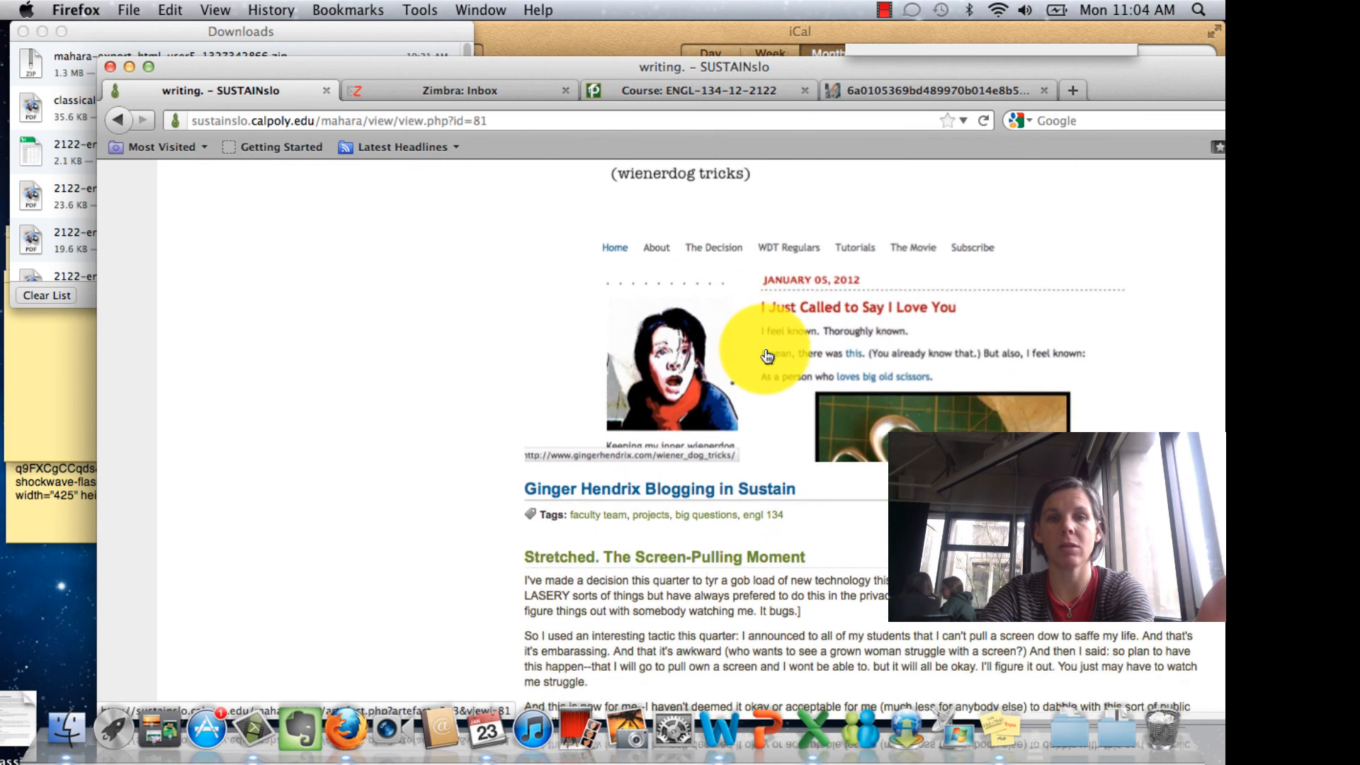
pyautogui.scroll(5, 767, 355)
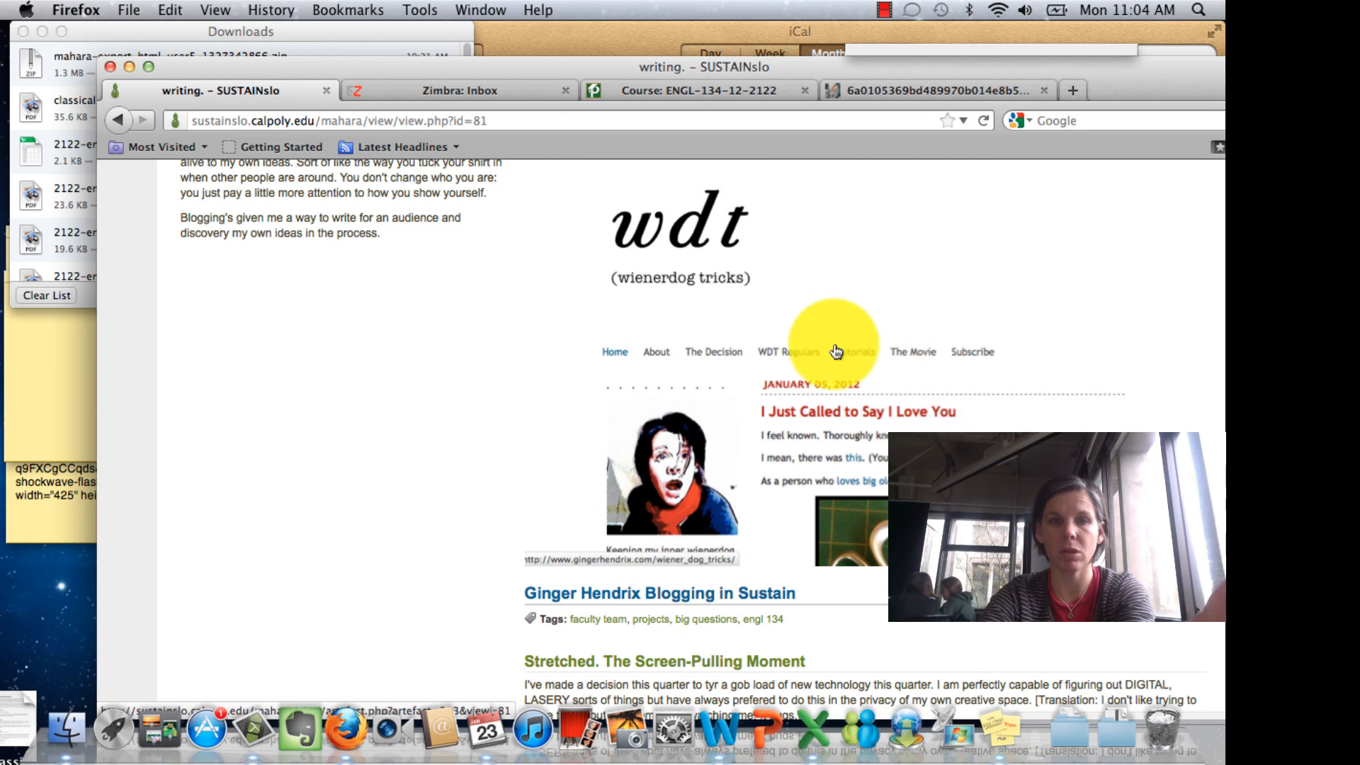
# Step: Review the "writing." page's embedded journal entry, feedback area, Wienerdog Tricks image and introductory blogging text
pyautogui.scroll(-5, 833, 347)
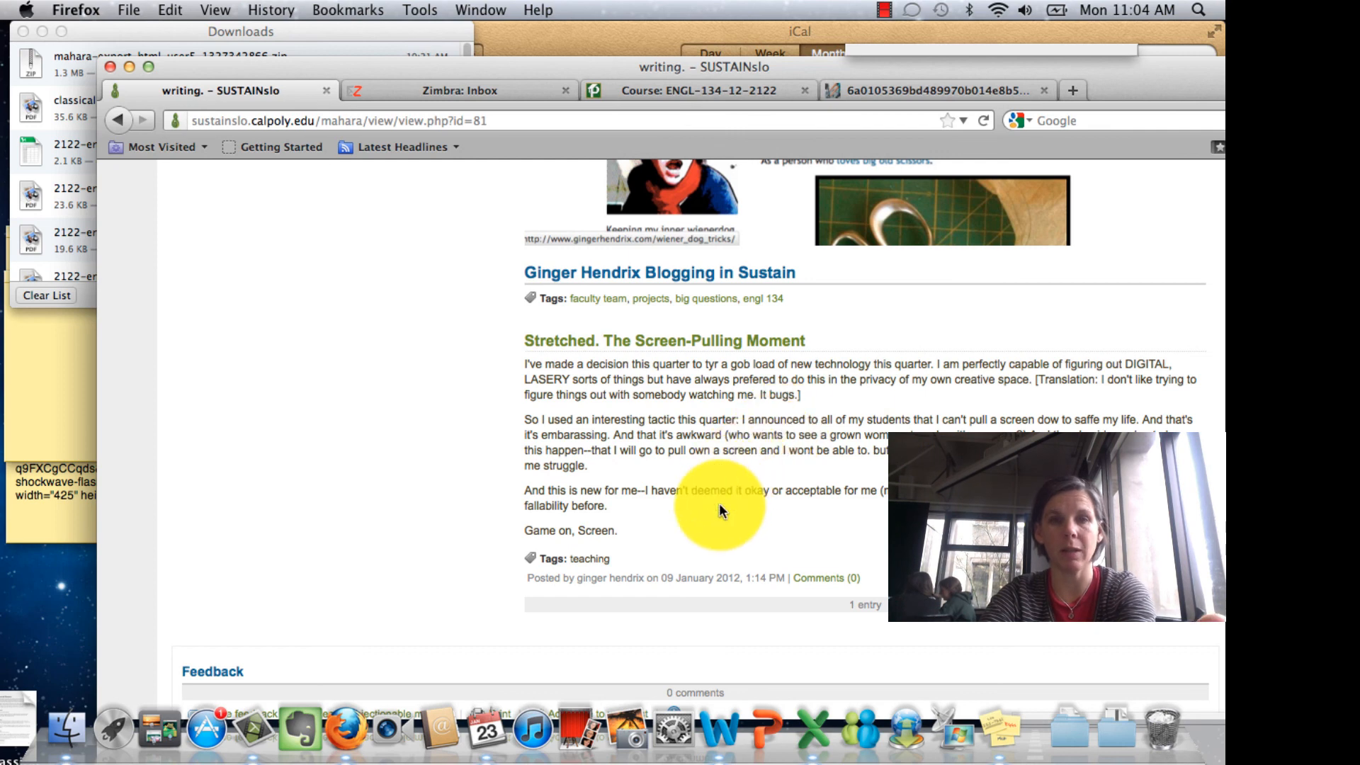
pyautogui.scroll(5, 720, 507)
pyautogui.scroll(2, 801, 332)
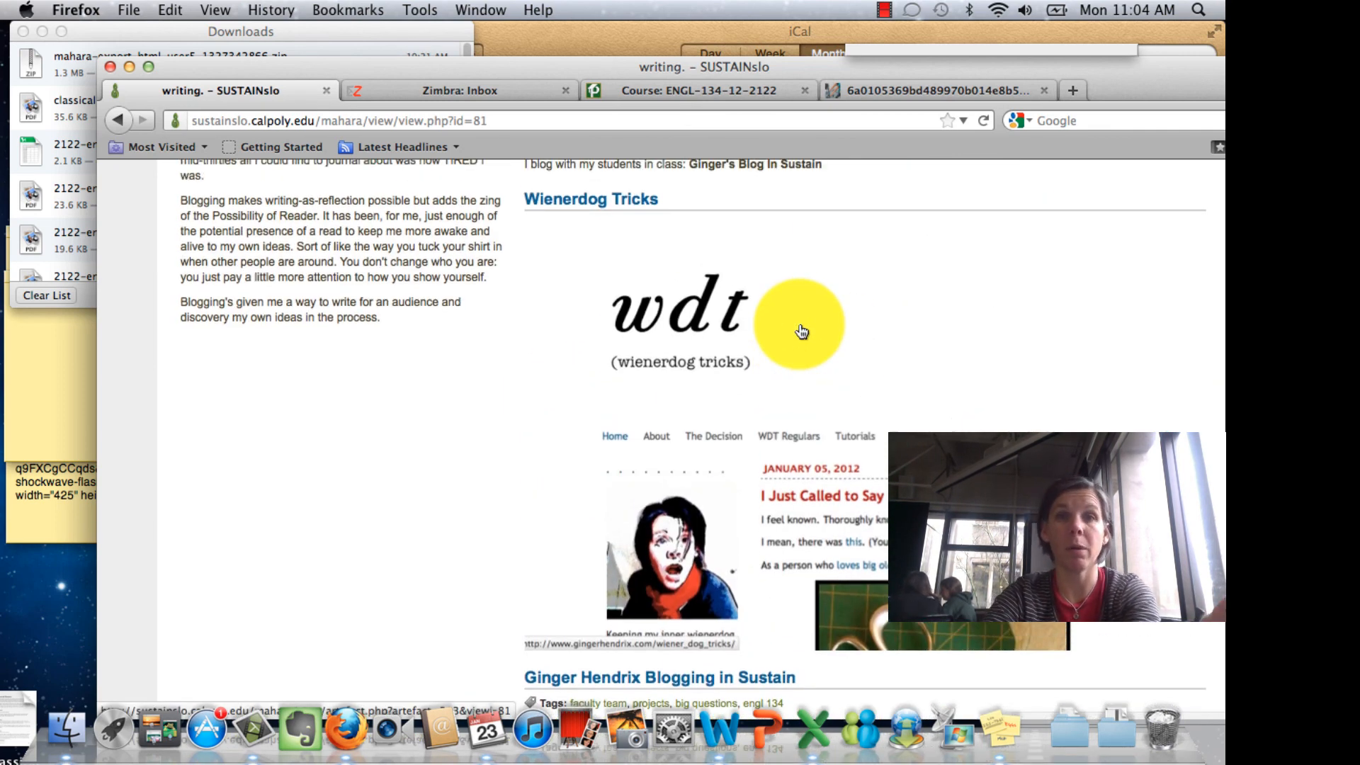
pyautogui.scroll(-5, 801, 332)
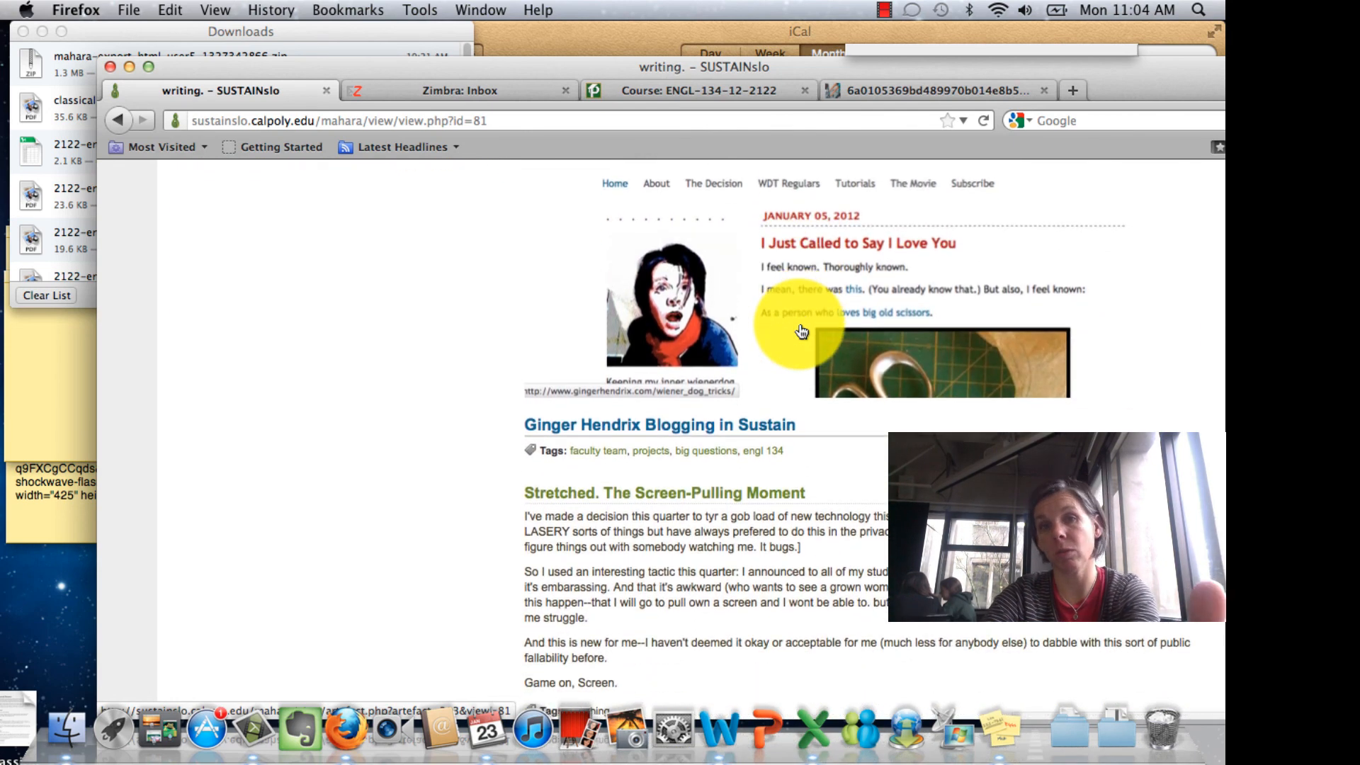
pyautogui.scroll(8, 801, 332)
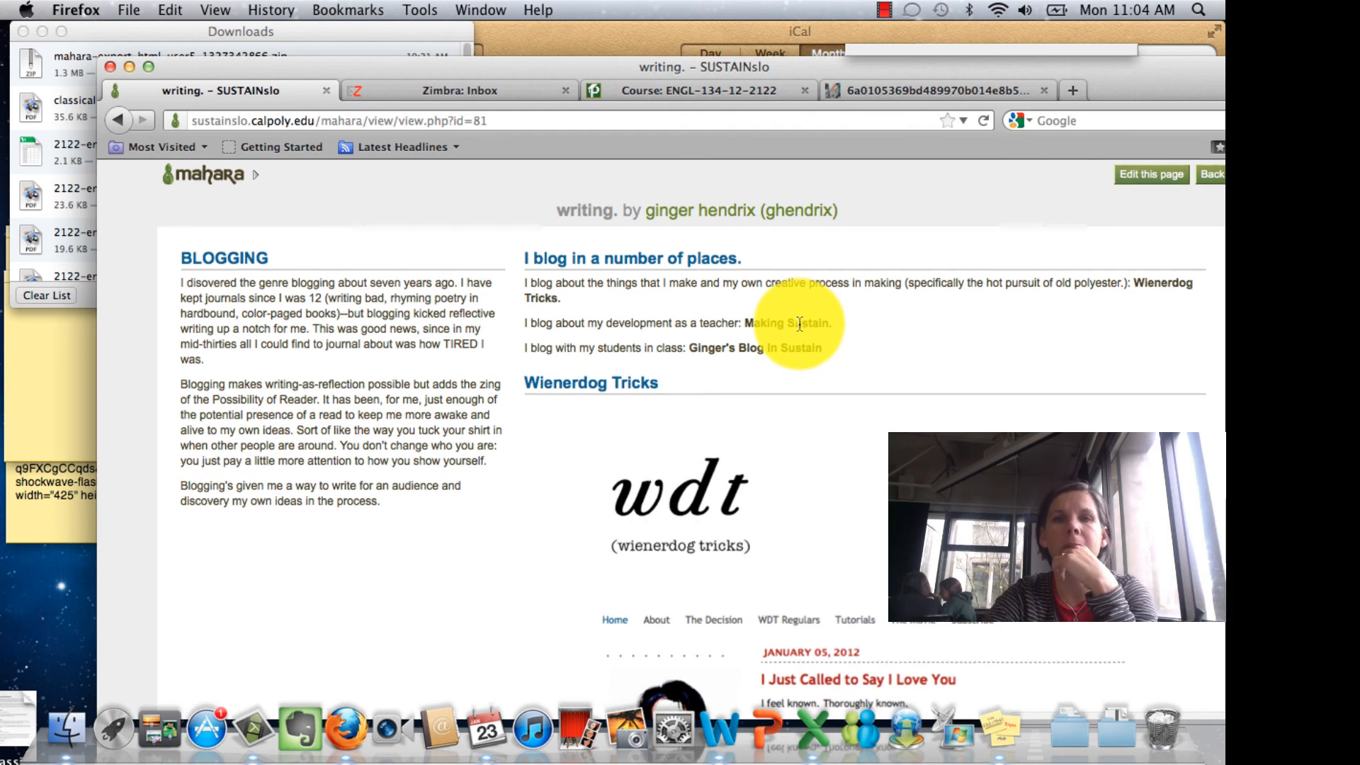
pyautogui.scroll(-1, 799, 325)
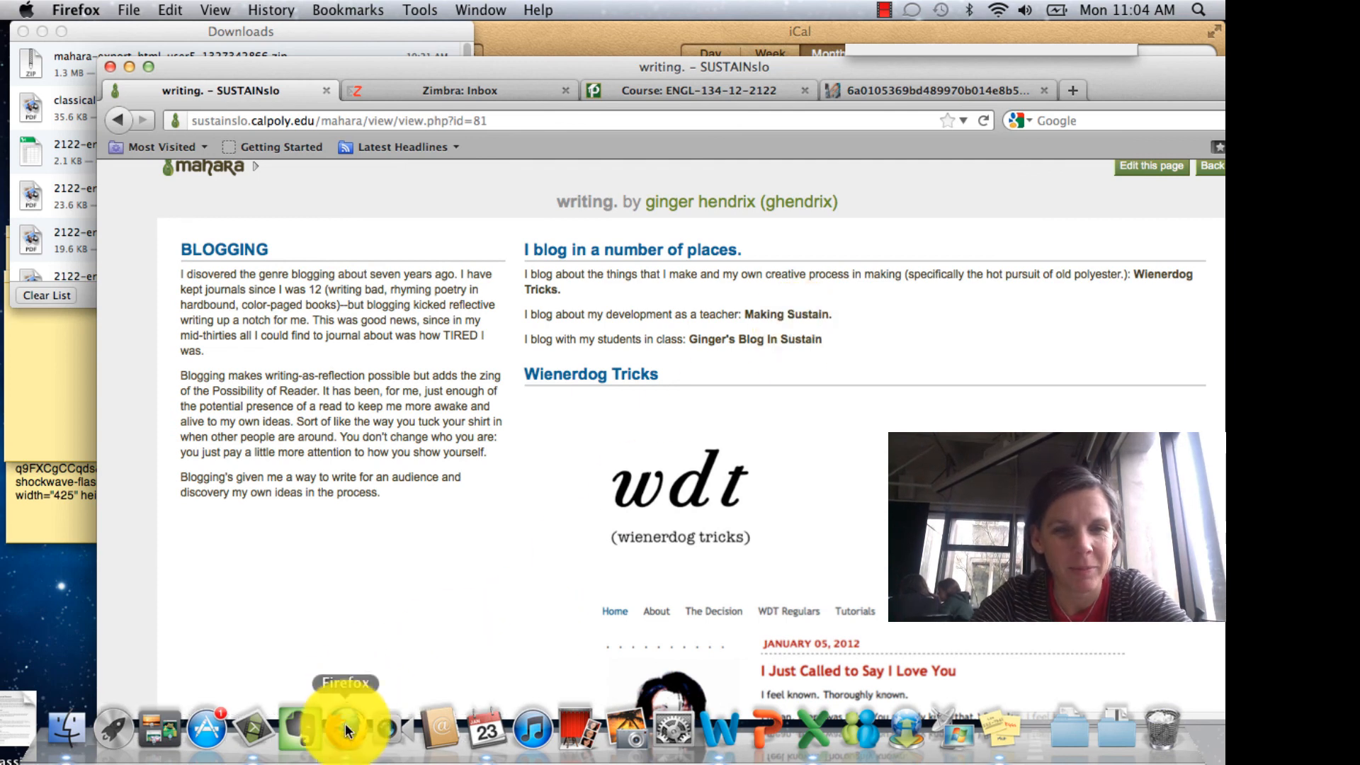
pyautogui.click(252, 730)
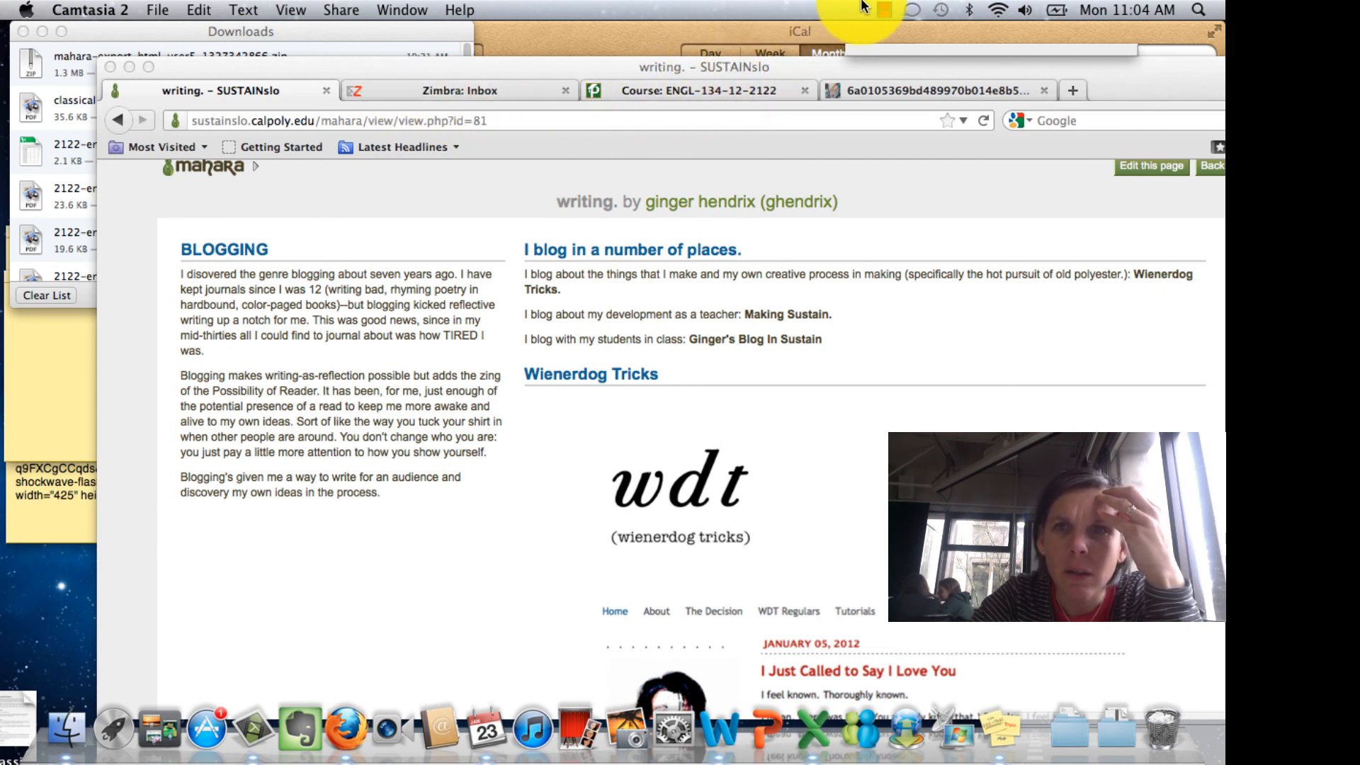
pyautogui.click(884, 9)
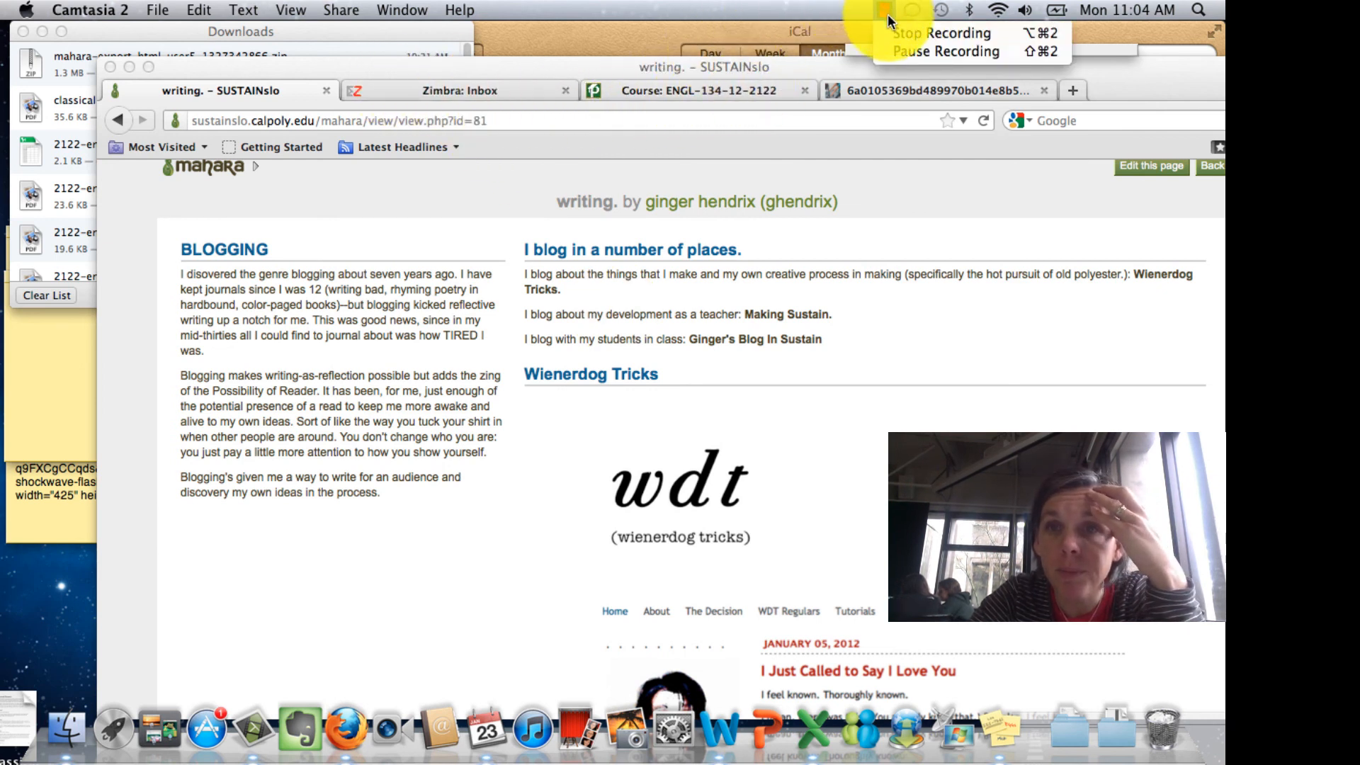